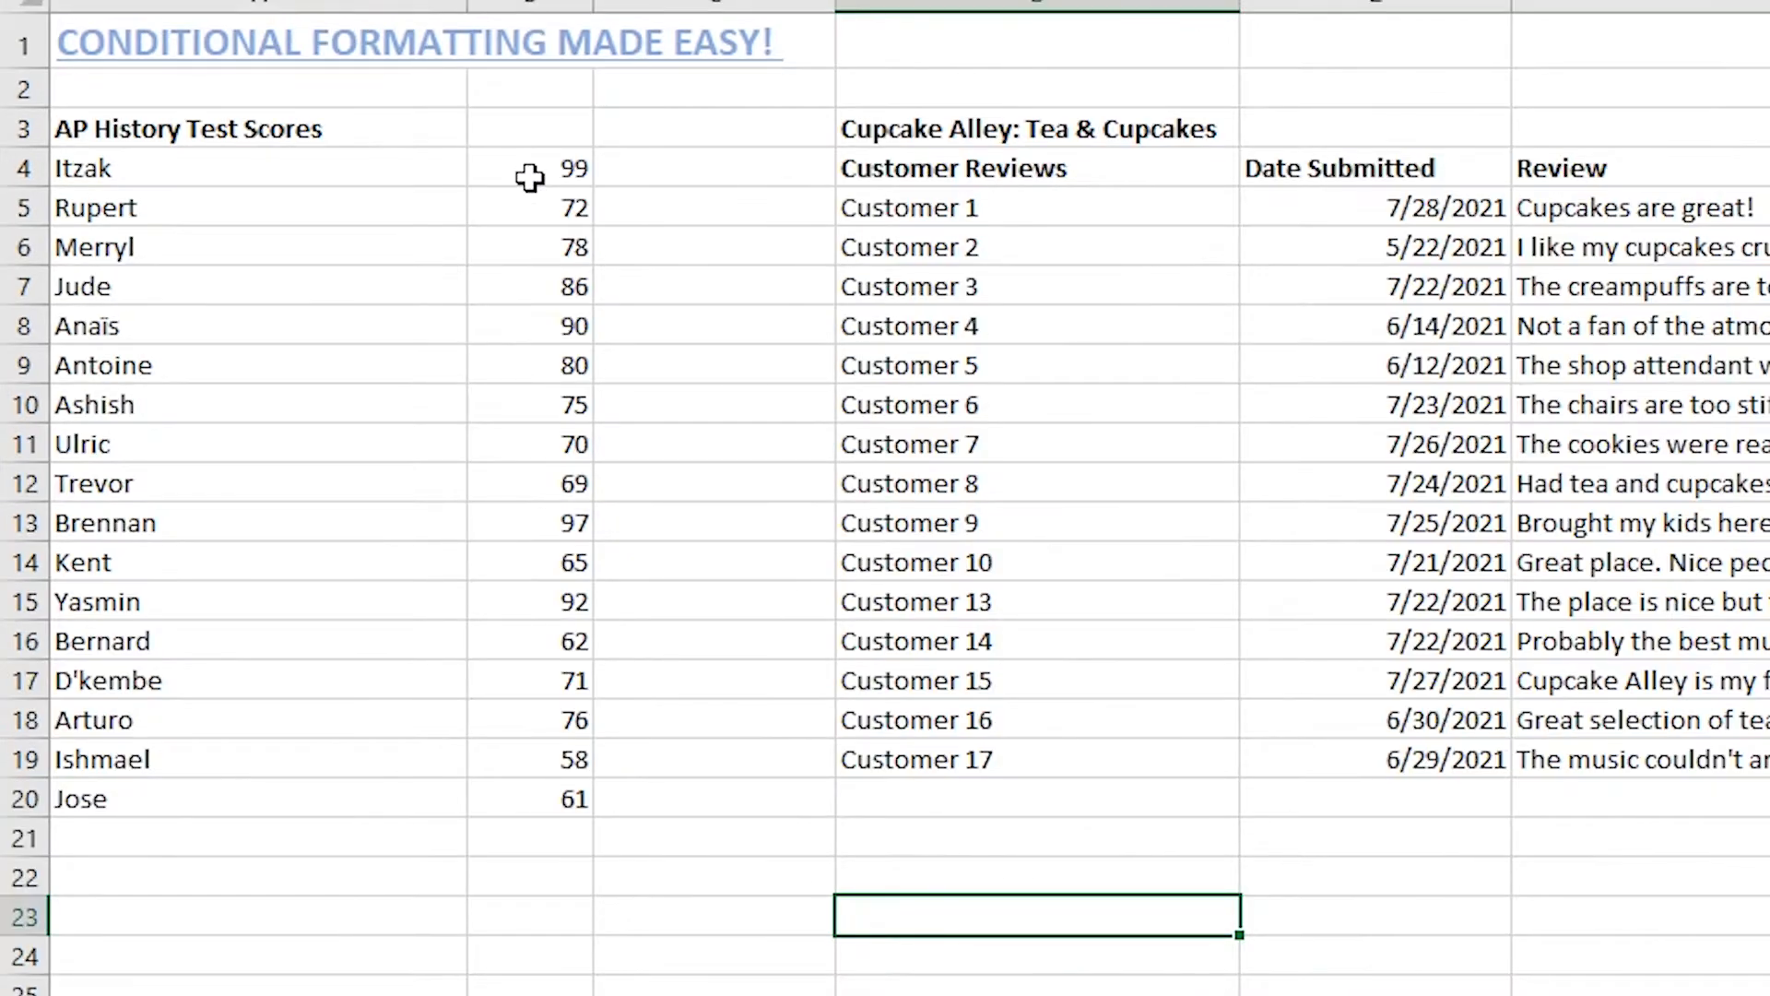
Format the AP History test scores in B4:B20 that are less than 75 with Light Red Fill with Dark Red Text.
{"action": "left_click", "coordinate": [597, 176]}
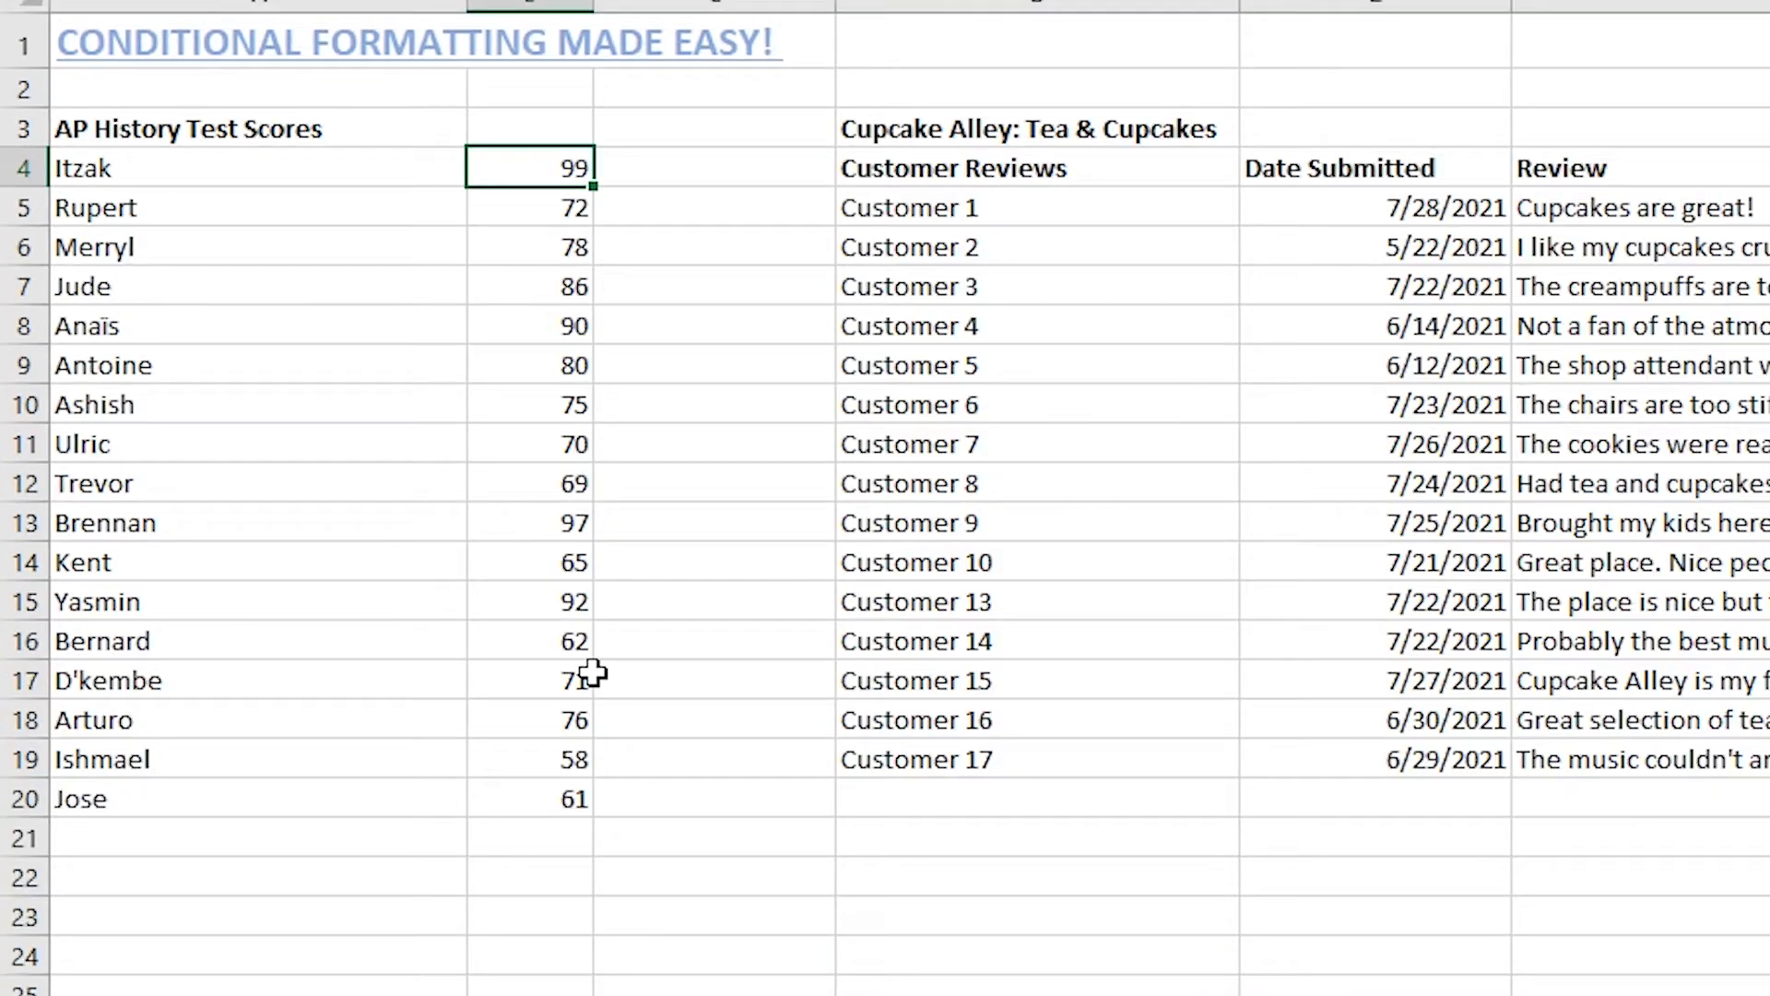
{"action": "left_click", "coordinate": [552, 797], "text": "shift"}
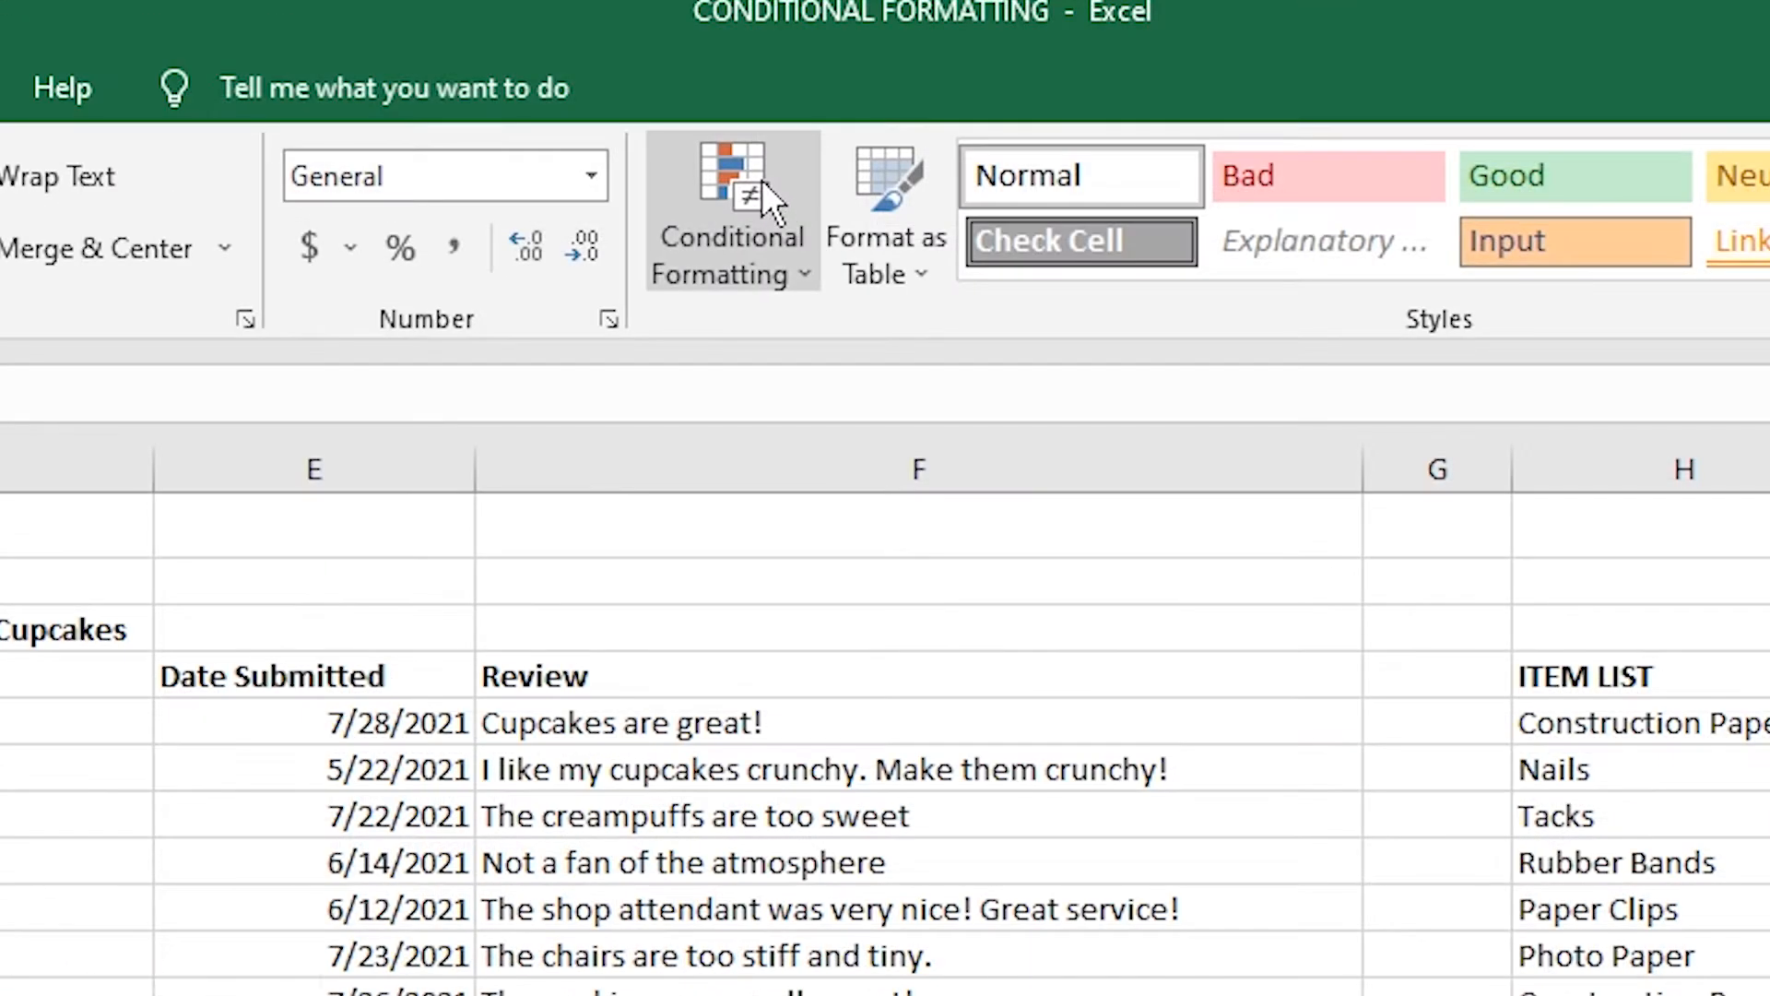
{"action": "left_click", "coordinate": [762, 185]}
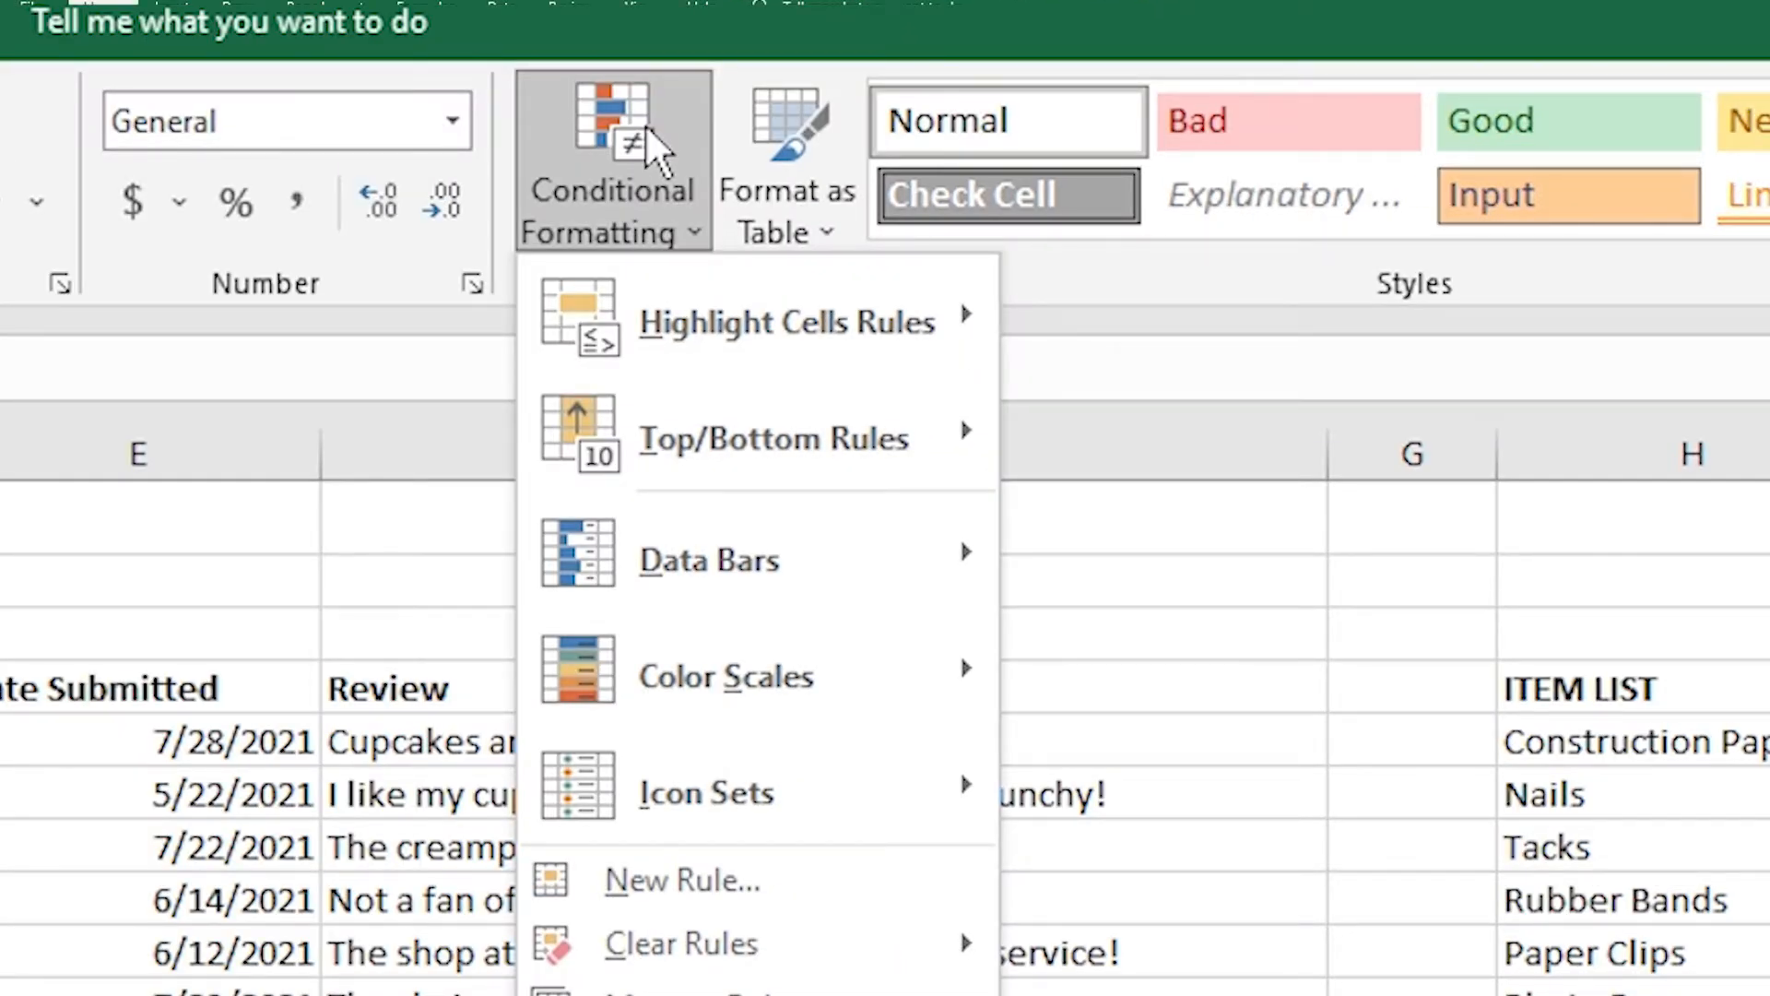
{"action": "mouse_move", "coordinate": [694, 337]}
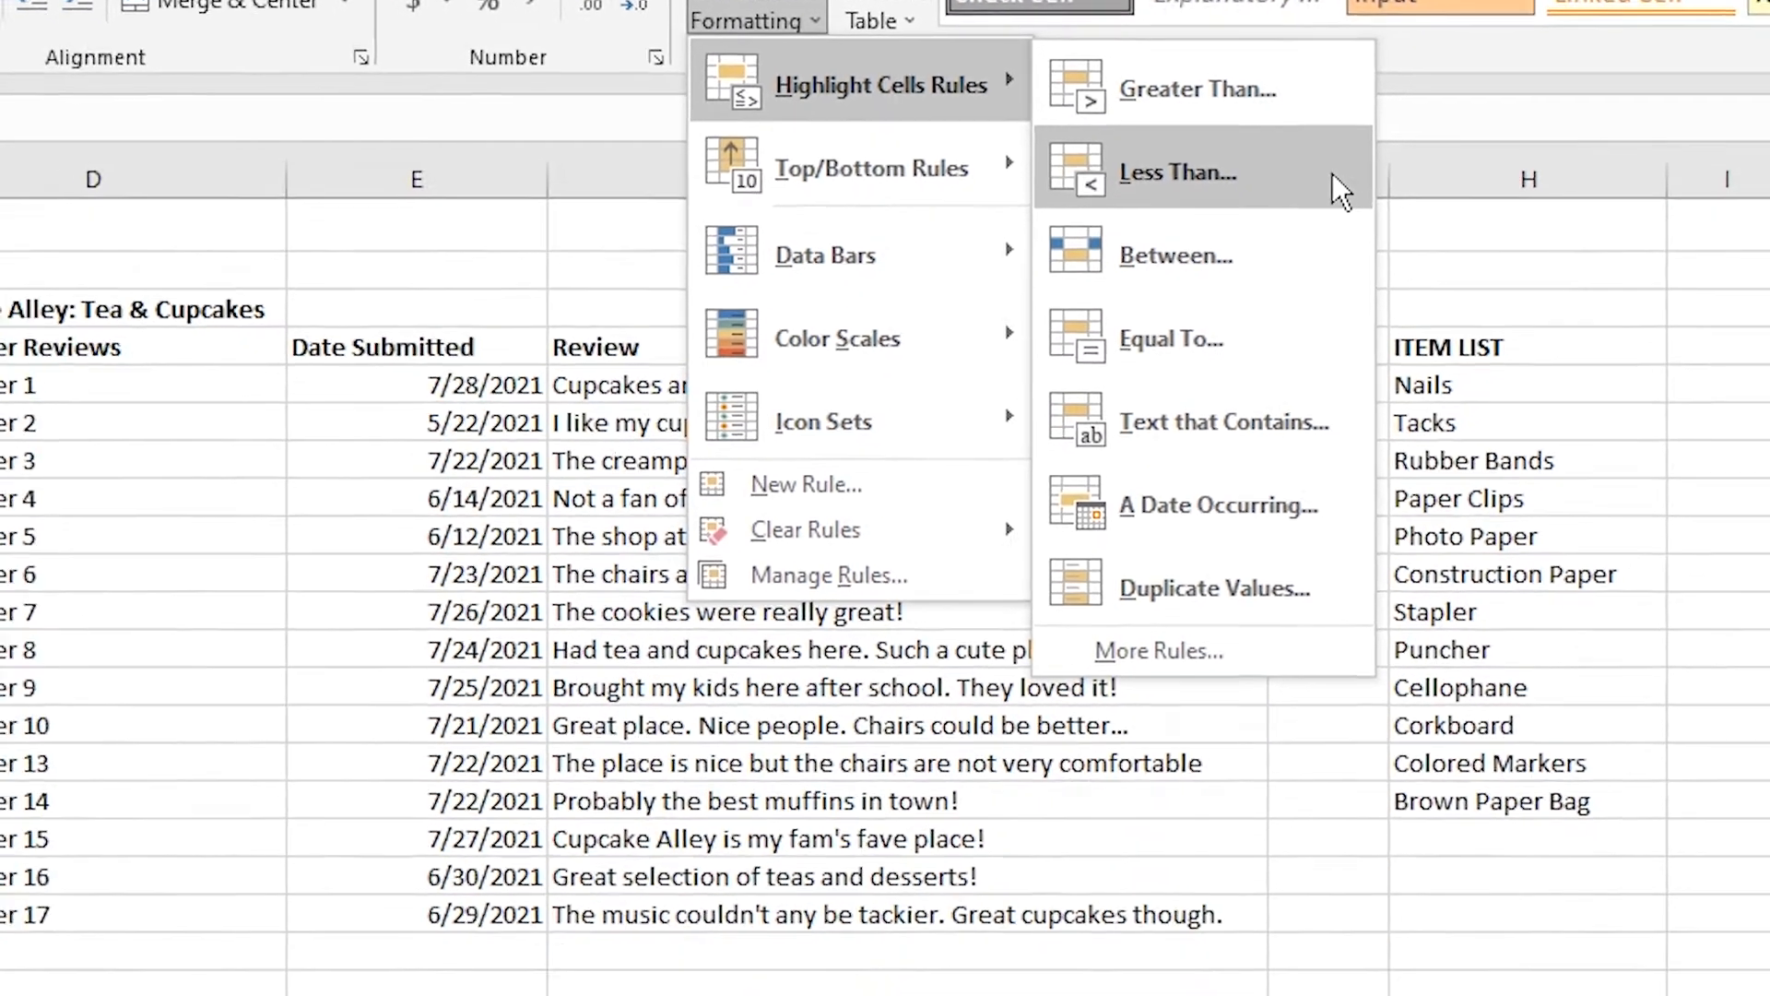
{"action": "left_click", "coordinate": [1420, 445]}
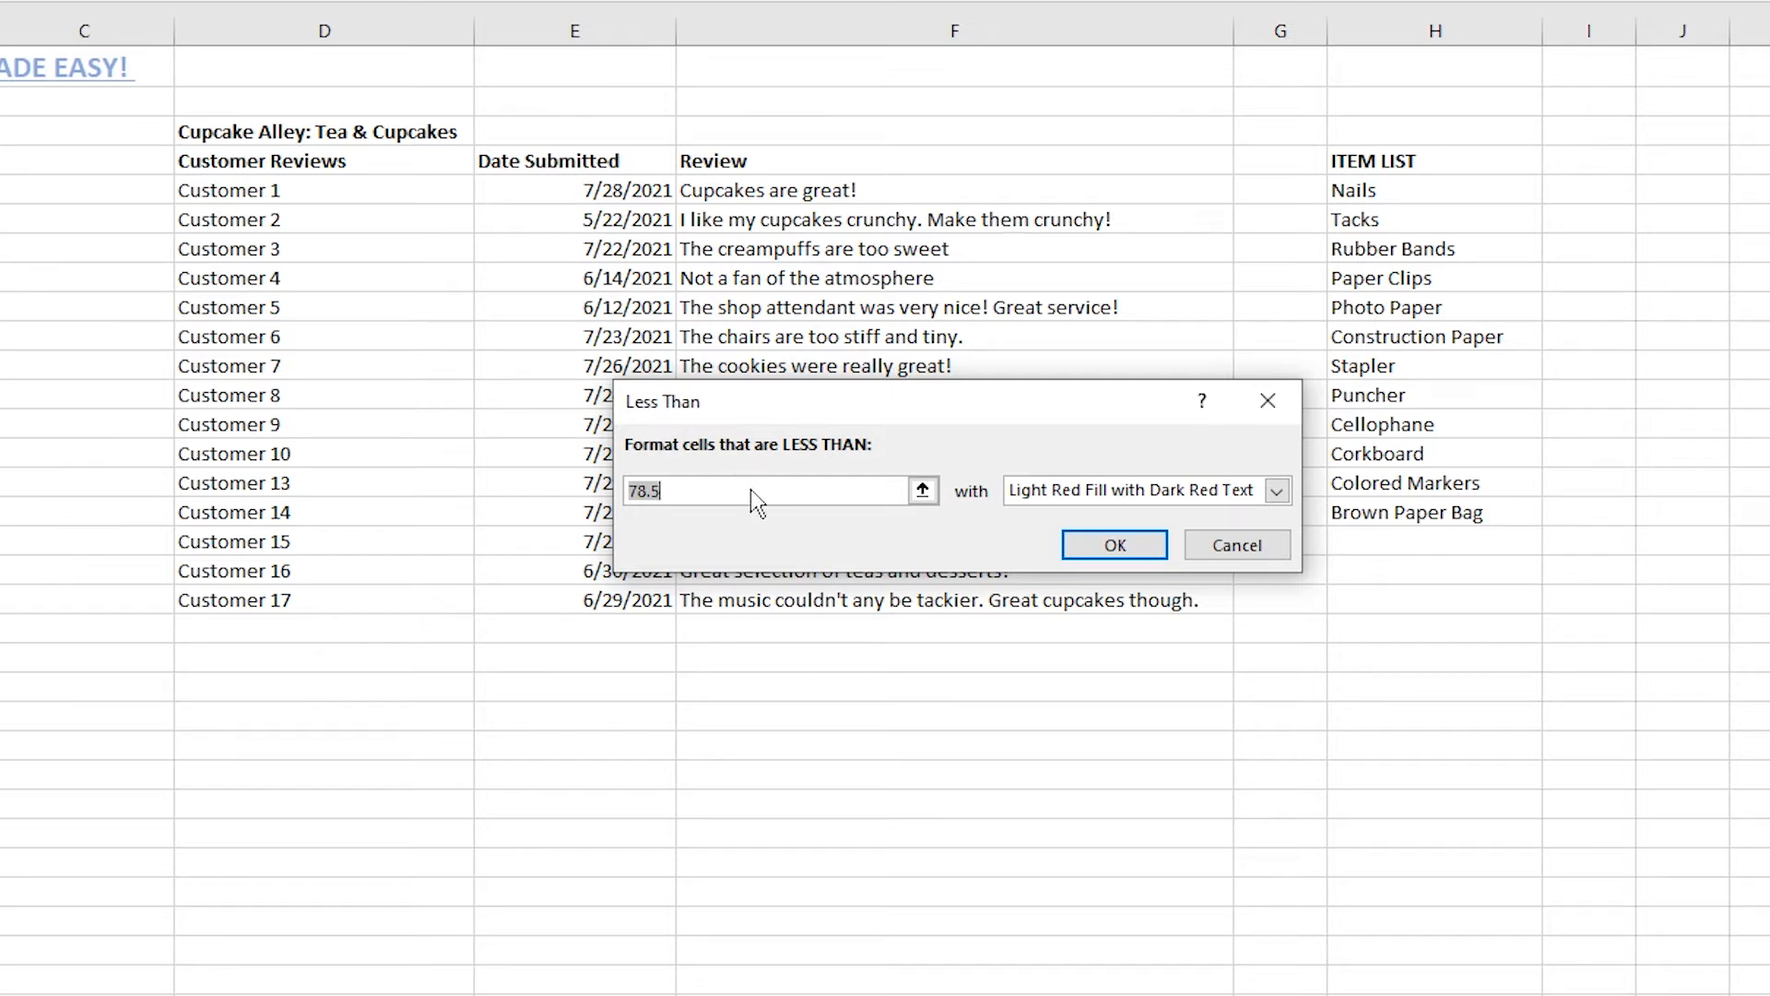
{"action": "type", "text": "75"}
{"action": "left_click", "coordinate": [1278, 491]}
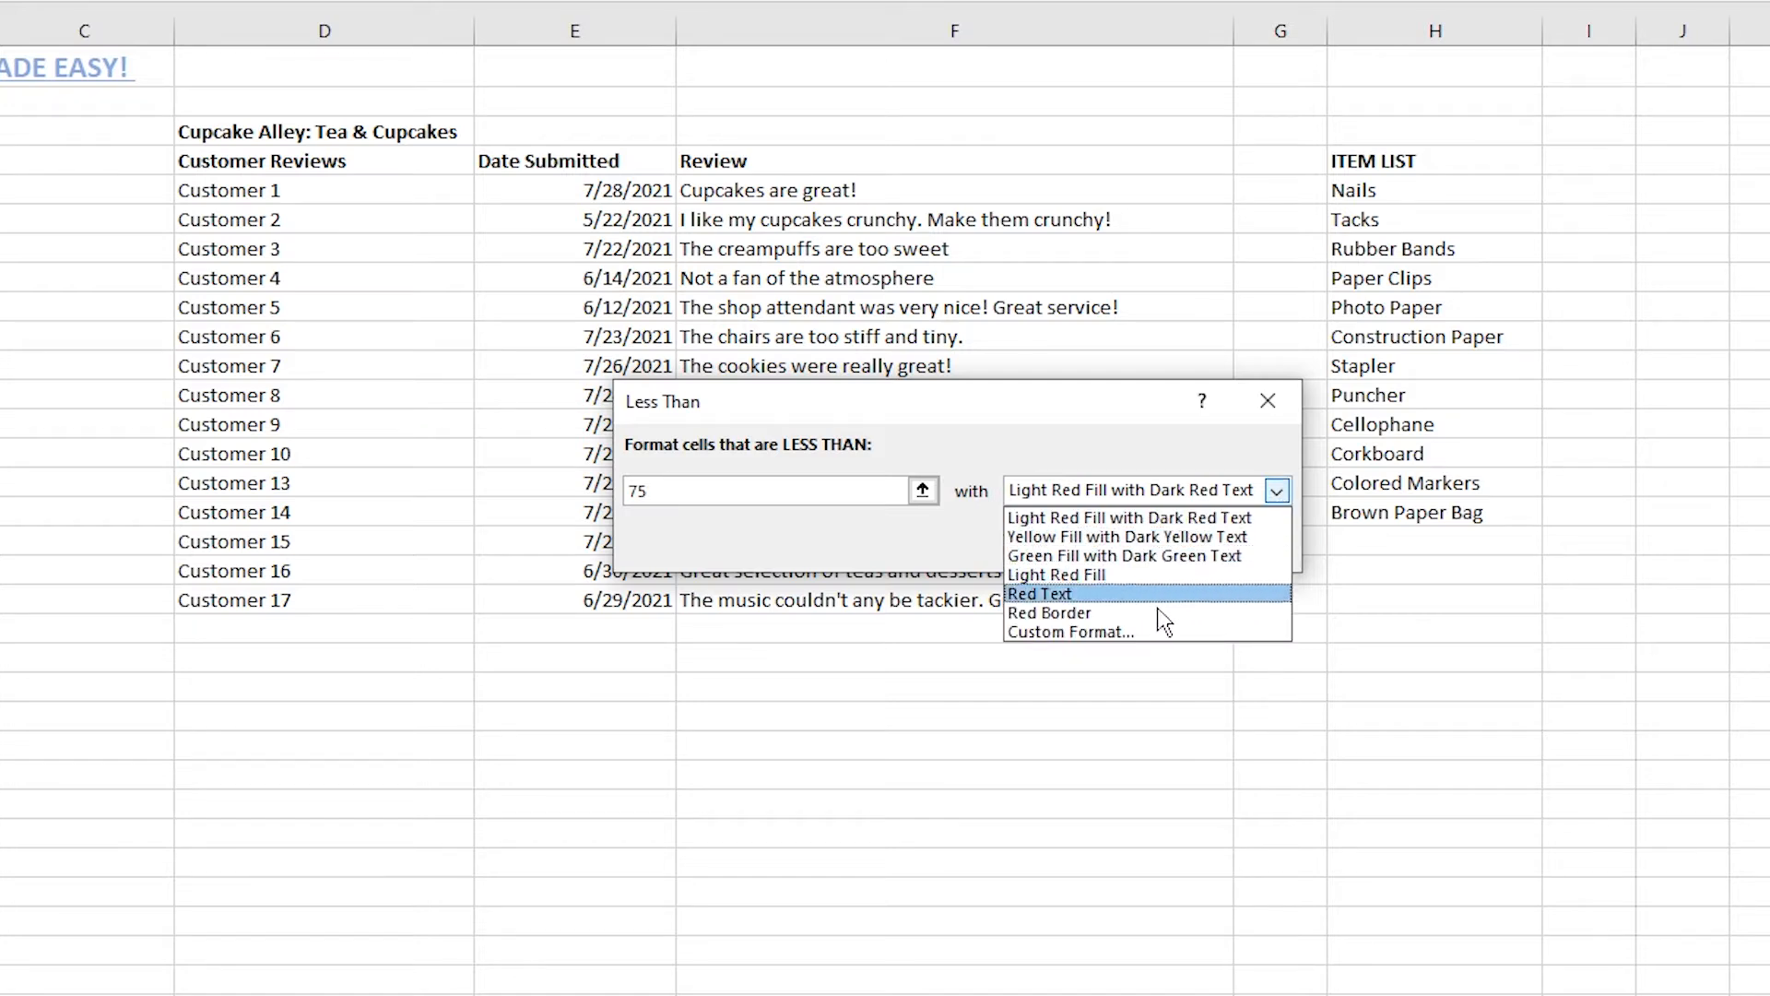
{"action": "left_click", "coordinate": [1129, 520]}
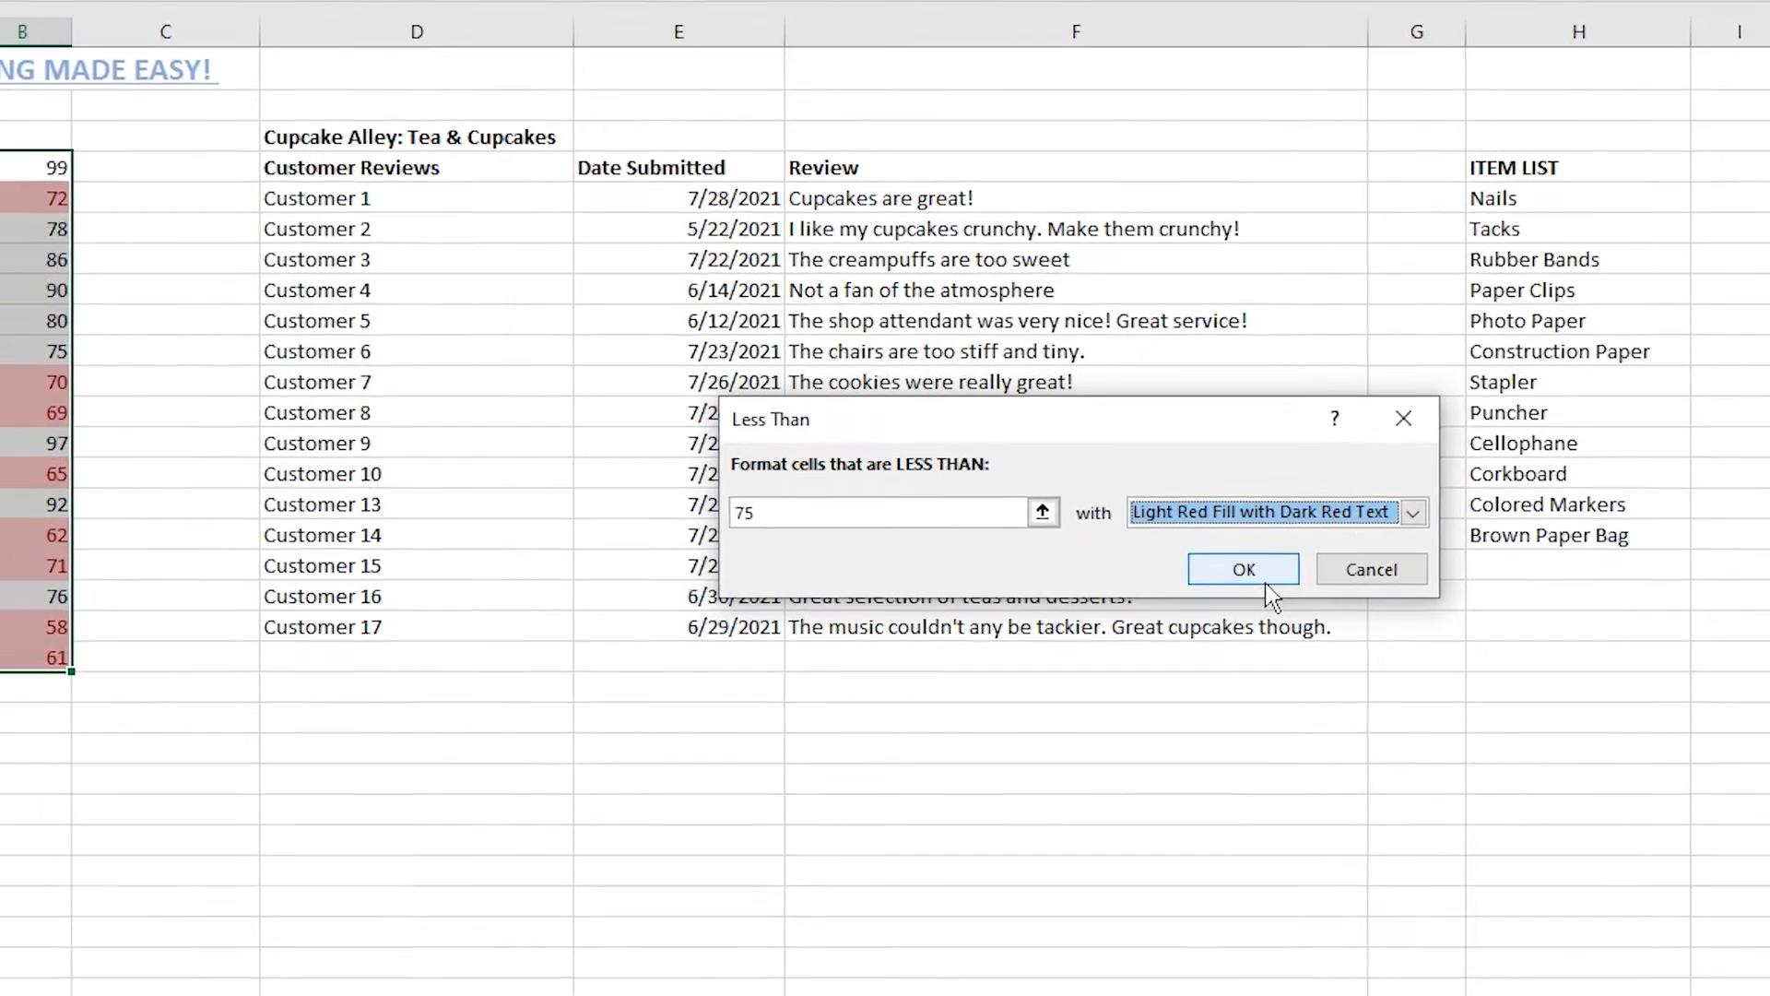
{"action": "left_click", "coordinate": [1116, 546]}
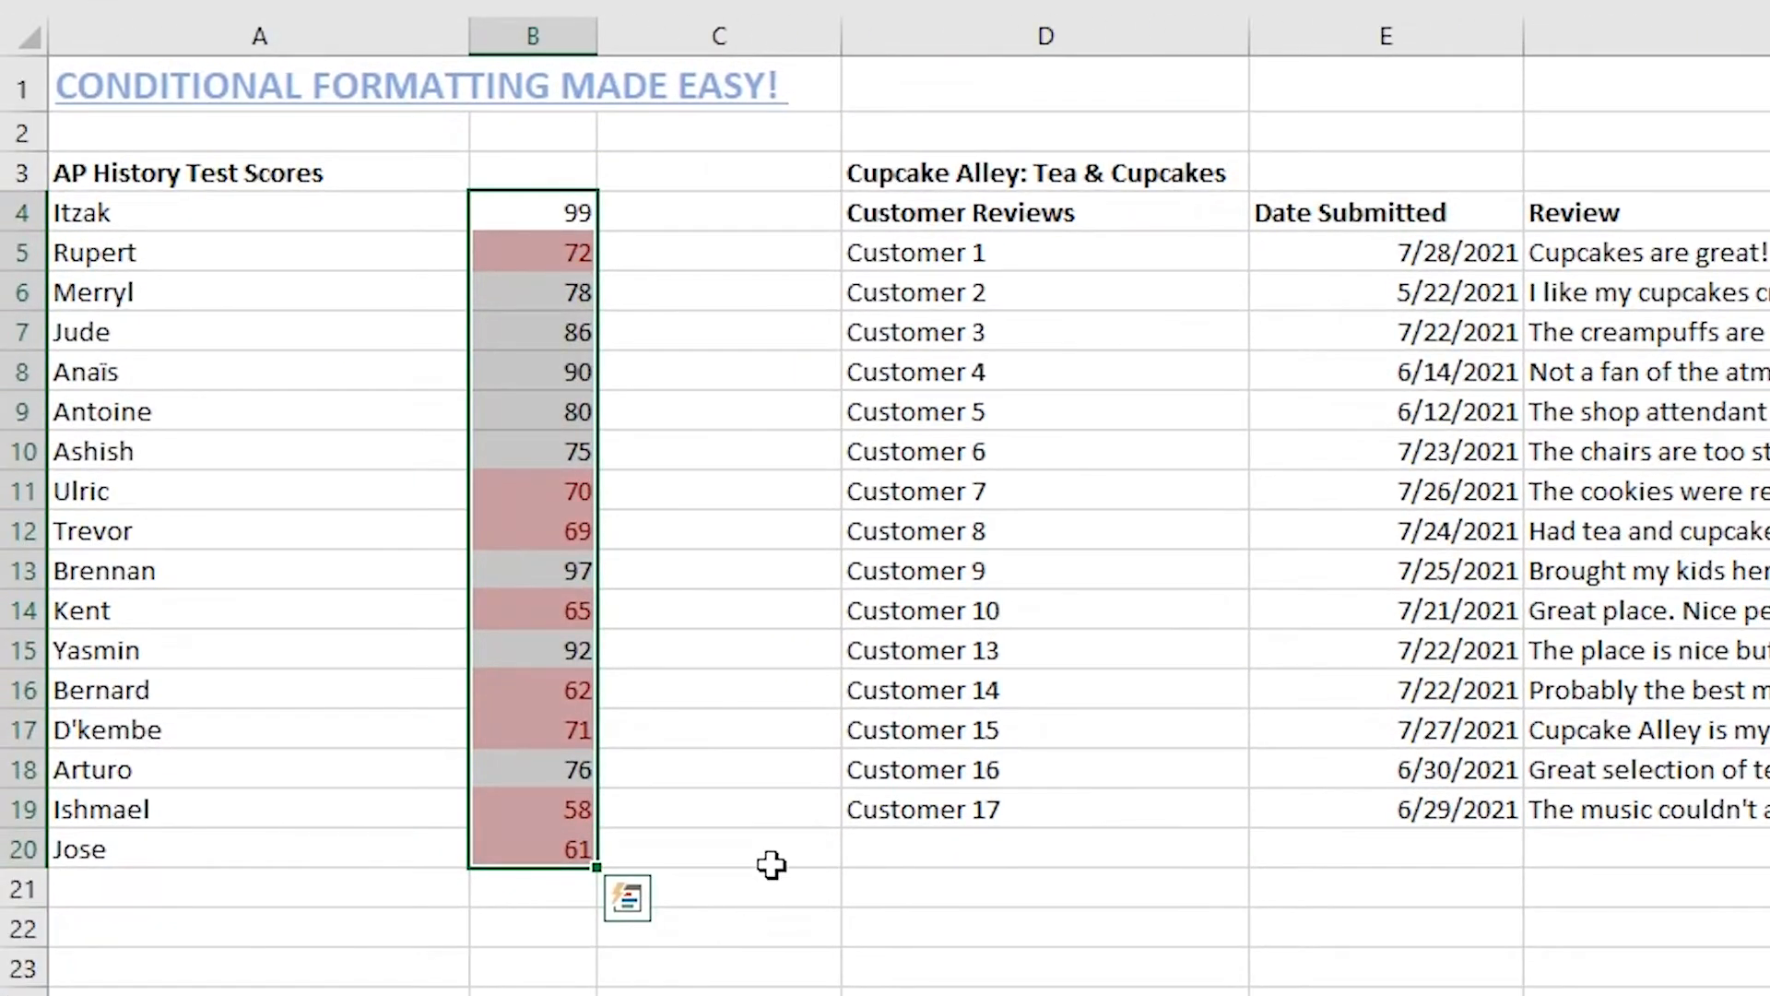
{"action": "left_click", "coordinate": [687, 829]}
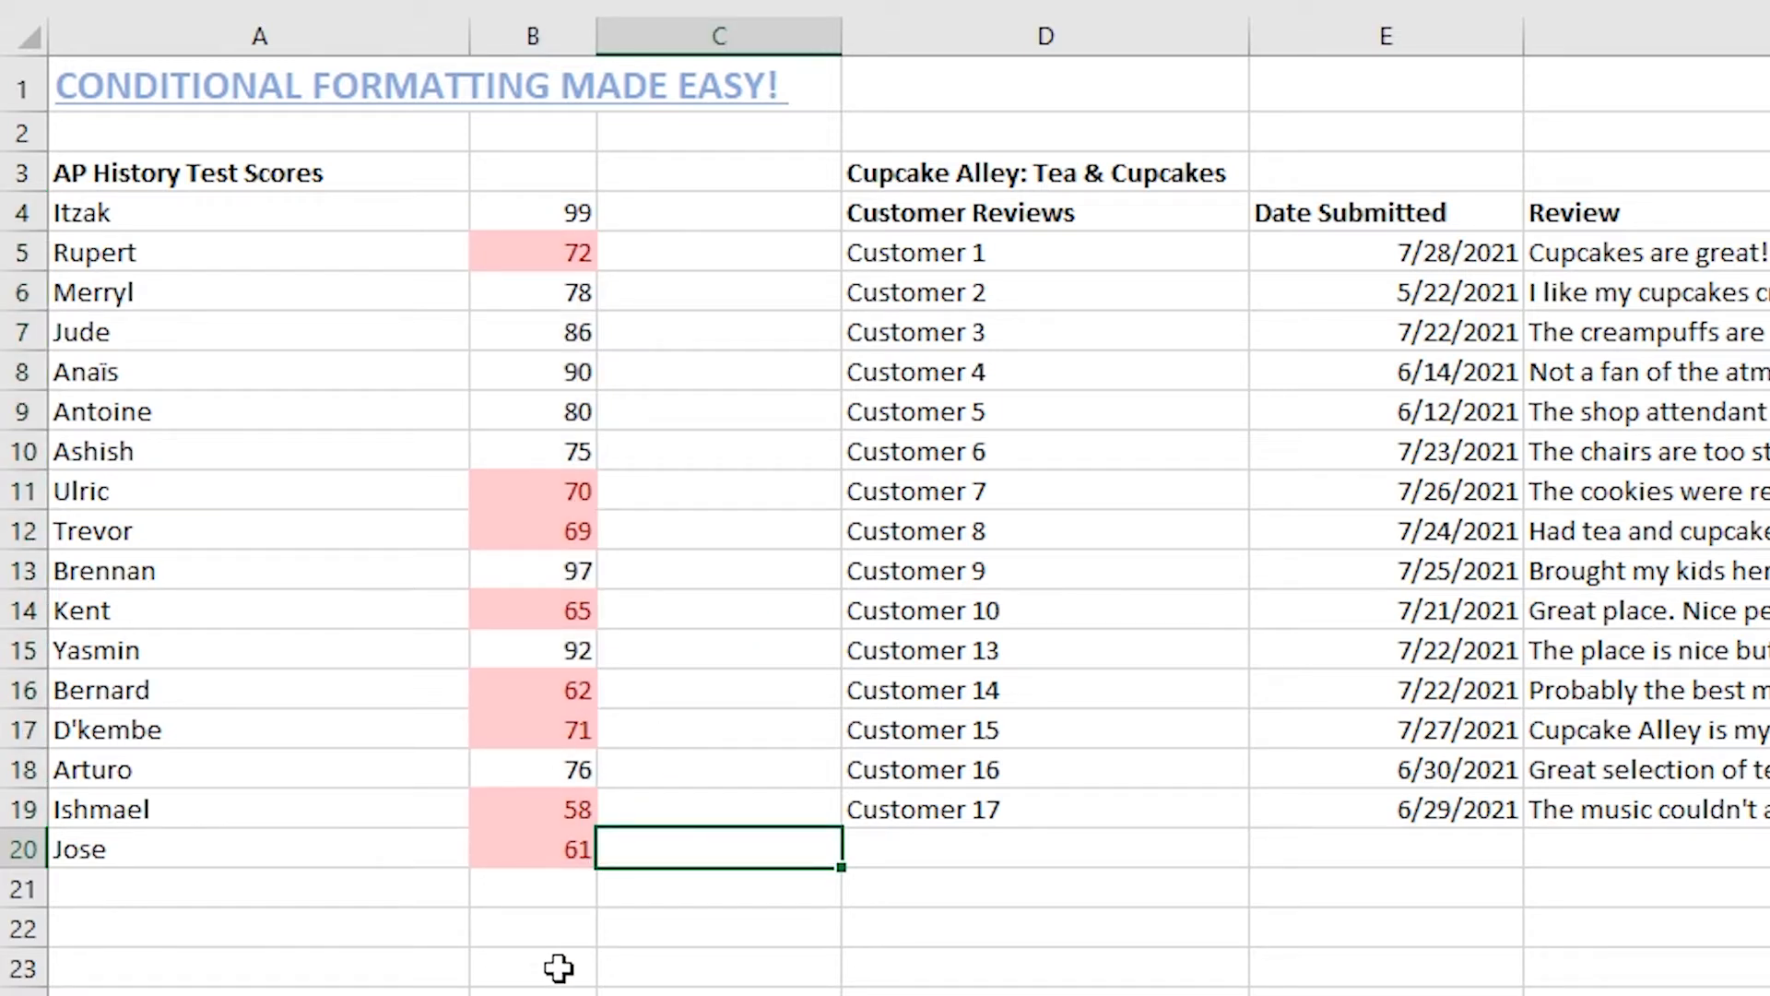
{"action": "left_click", "coordinate": [685, 901]}
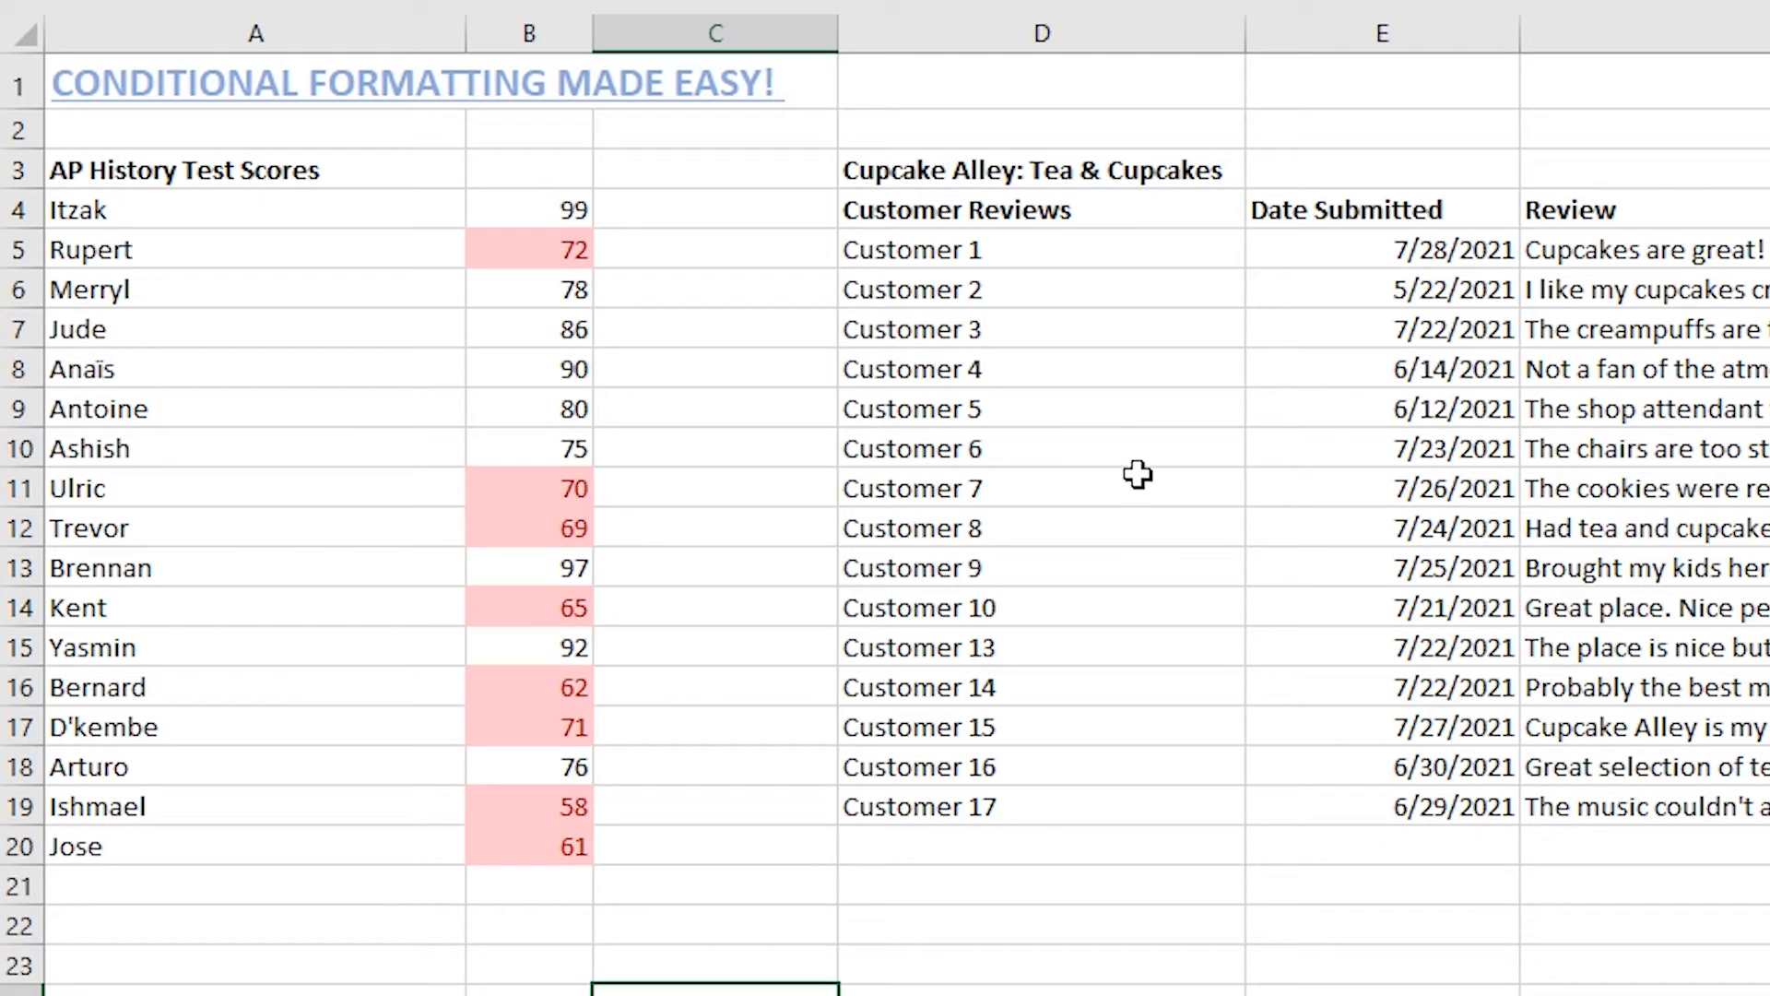
Add a Greater Than rule to the AP History test scores, formatting values above 75 with Green Fill with Dark Green Text.
{"action": "left_click", "coordinate": [586, 260]}
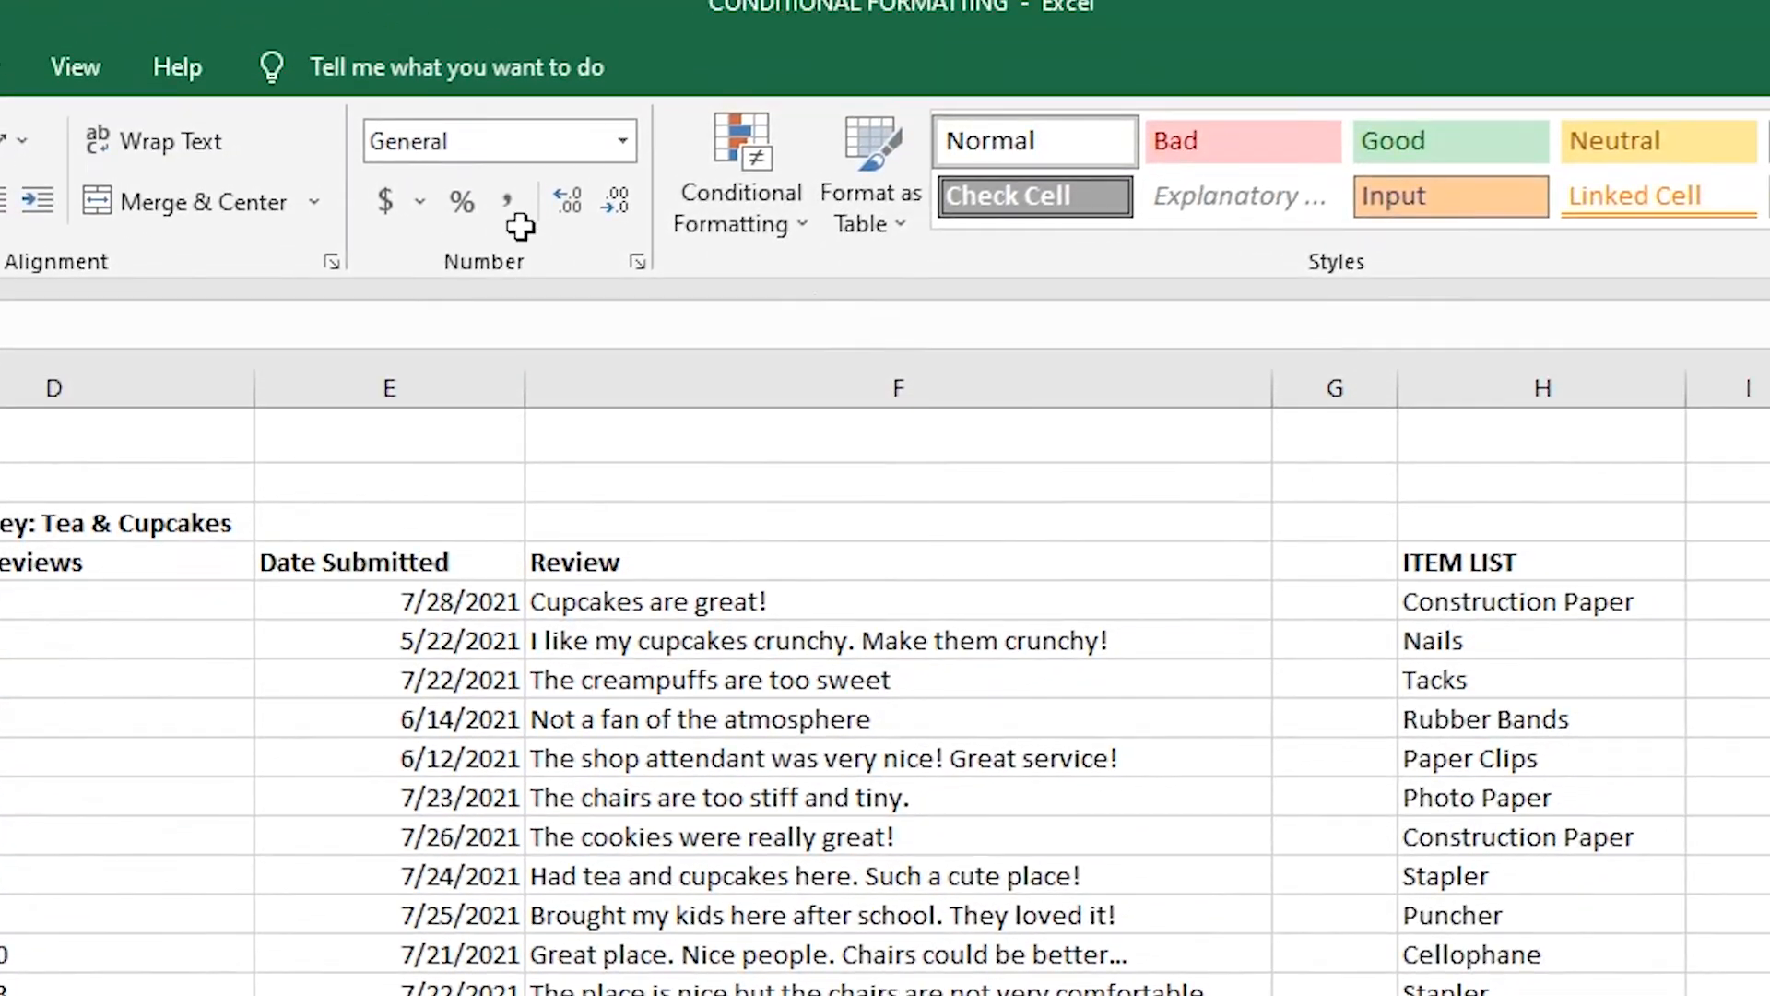
{"action": "left_click", "coordinate": [795, 141]}
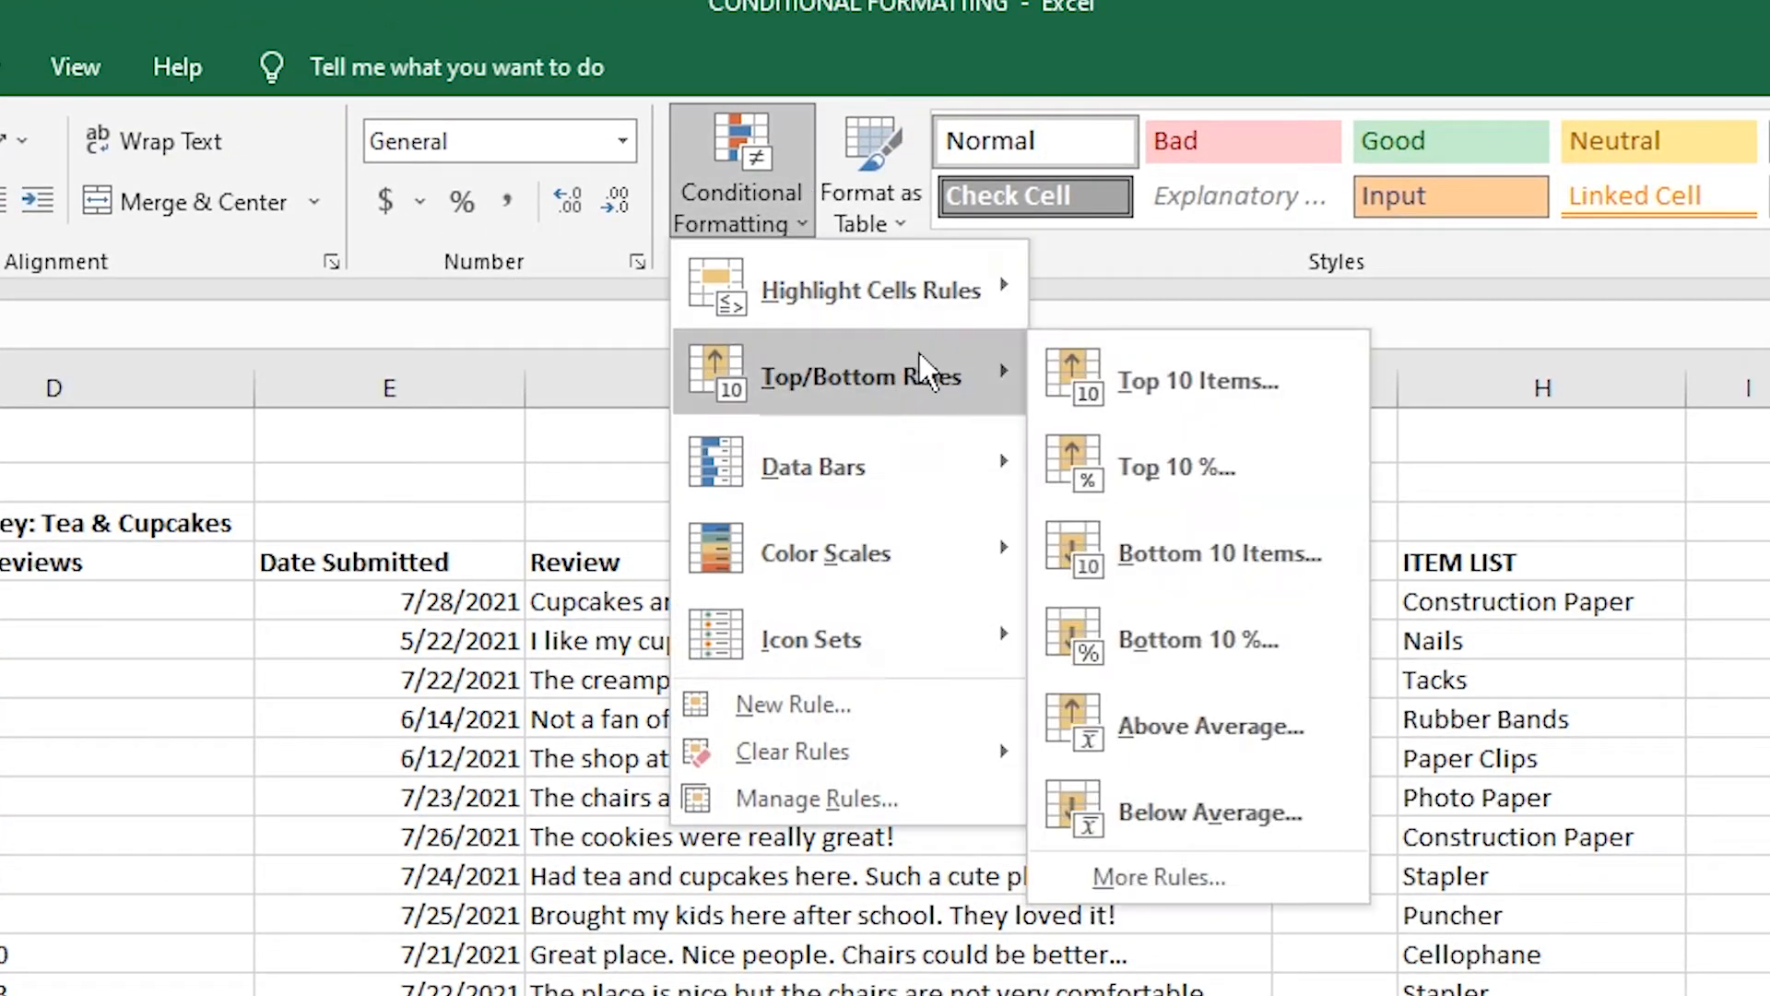
{"action": "mouse_move", "coordinate": [933, 307]}
{"action": "left_click", "coordinate": [1149, 297]}
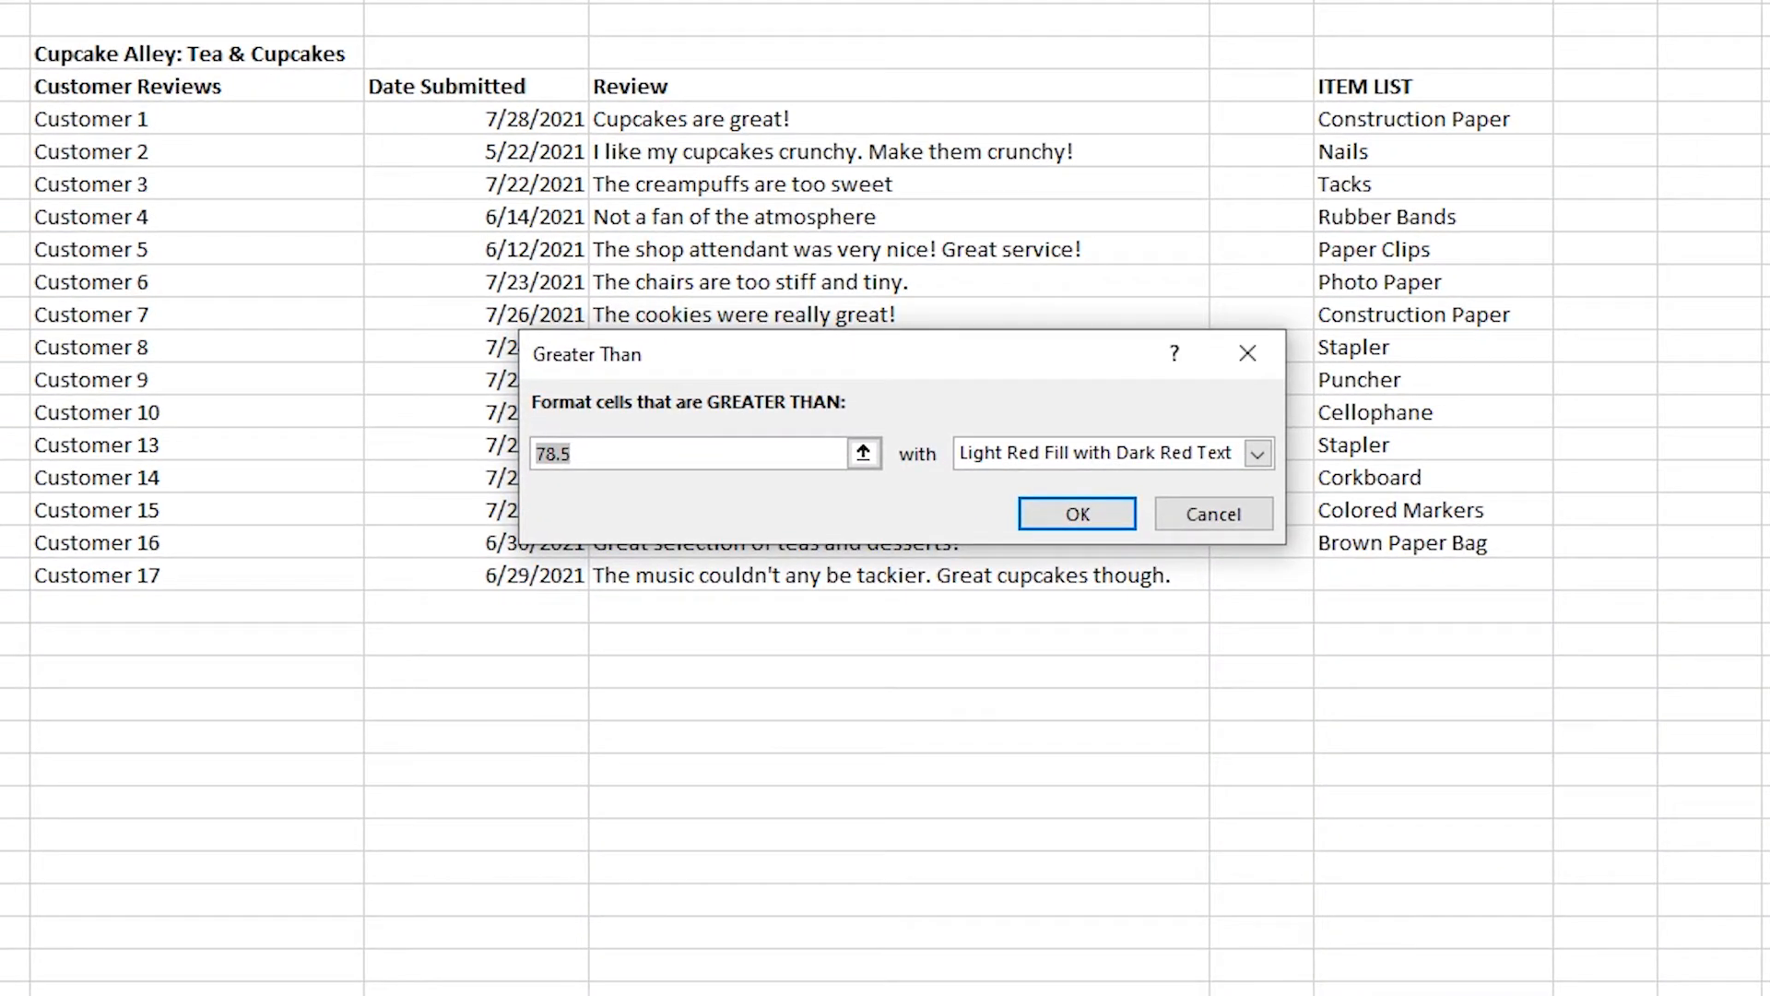
{"action": "type", "text": "75"}
{"action": "left_click", "coordinate": [1258, 453]}
{"action": "left_click", "coordinate": [1088, 528]}
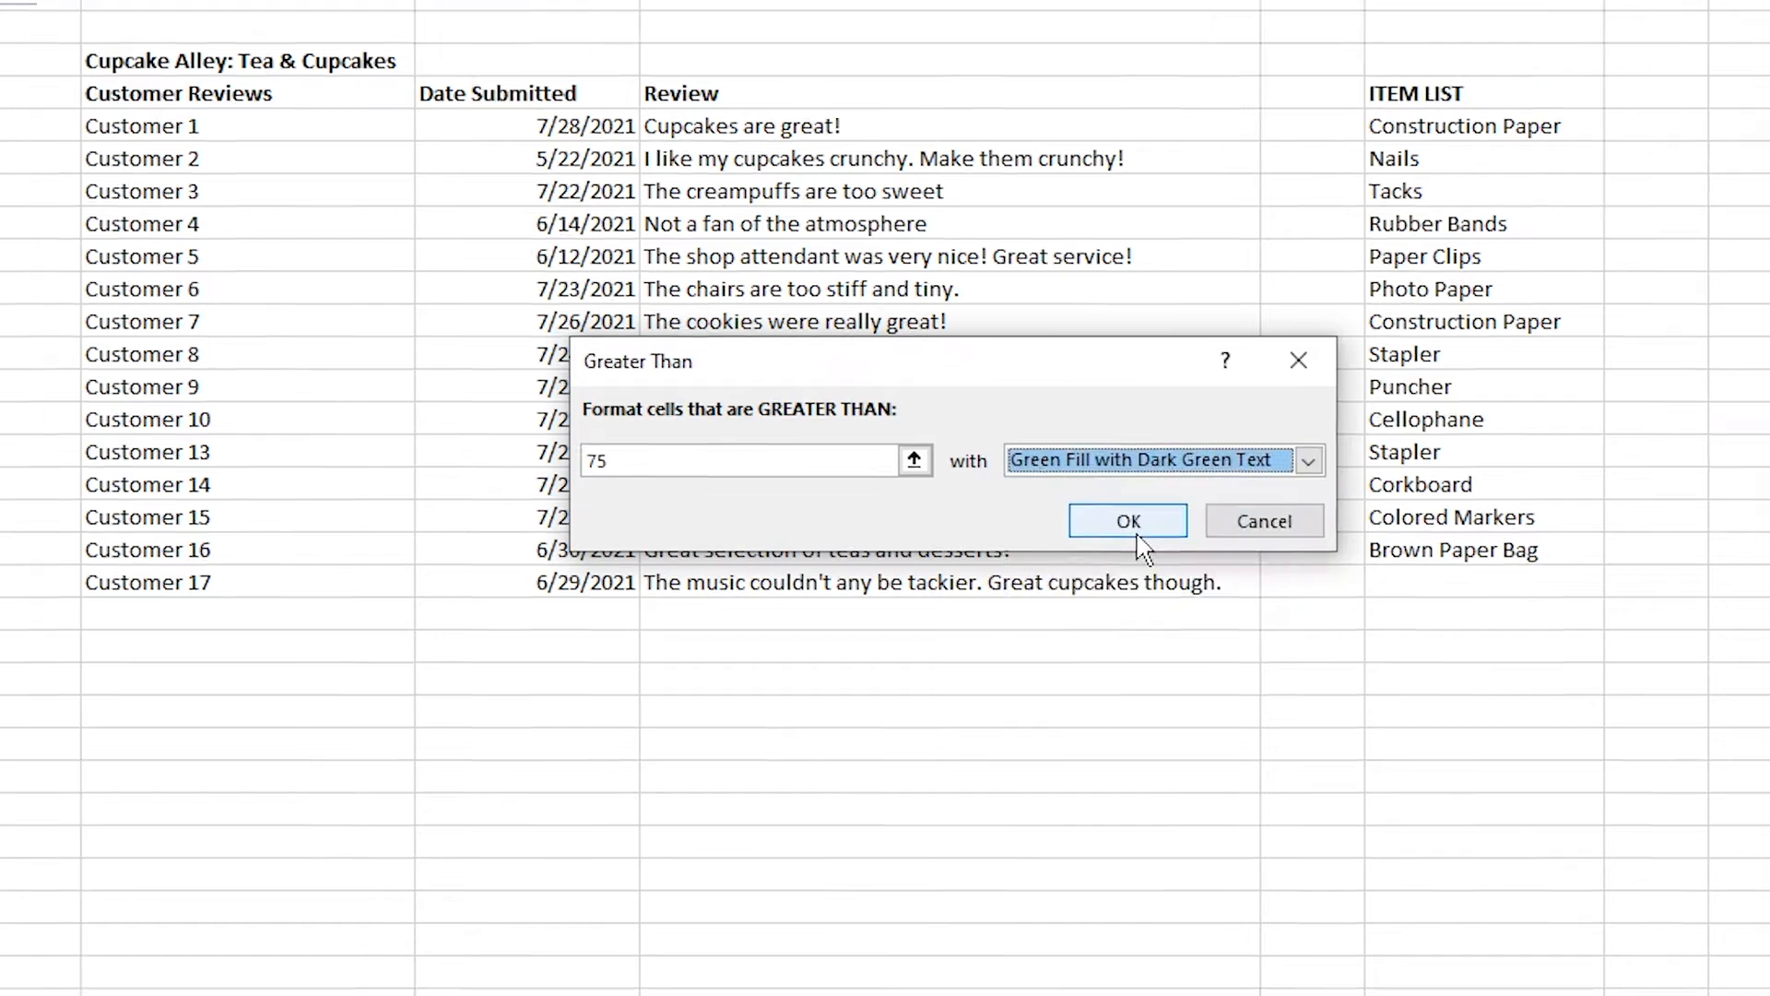
{"action": "left_click", "coordinate": [1078, 514]}
{"action": "left_click", "coordinate": [802, 872]}
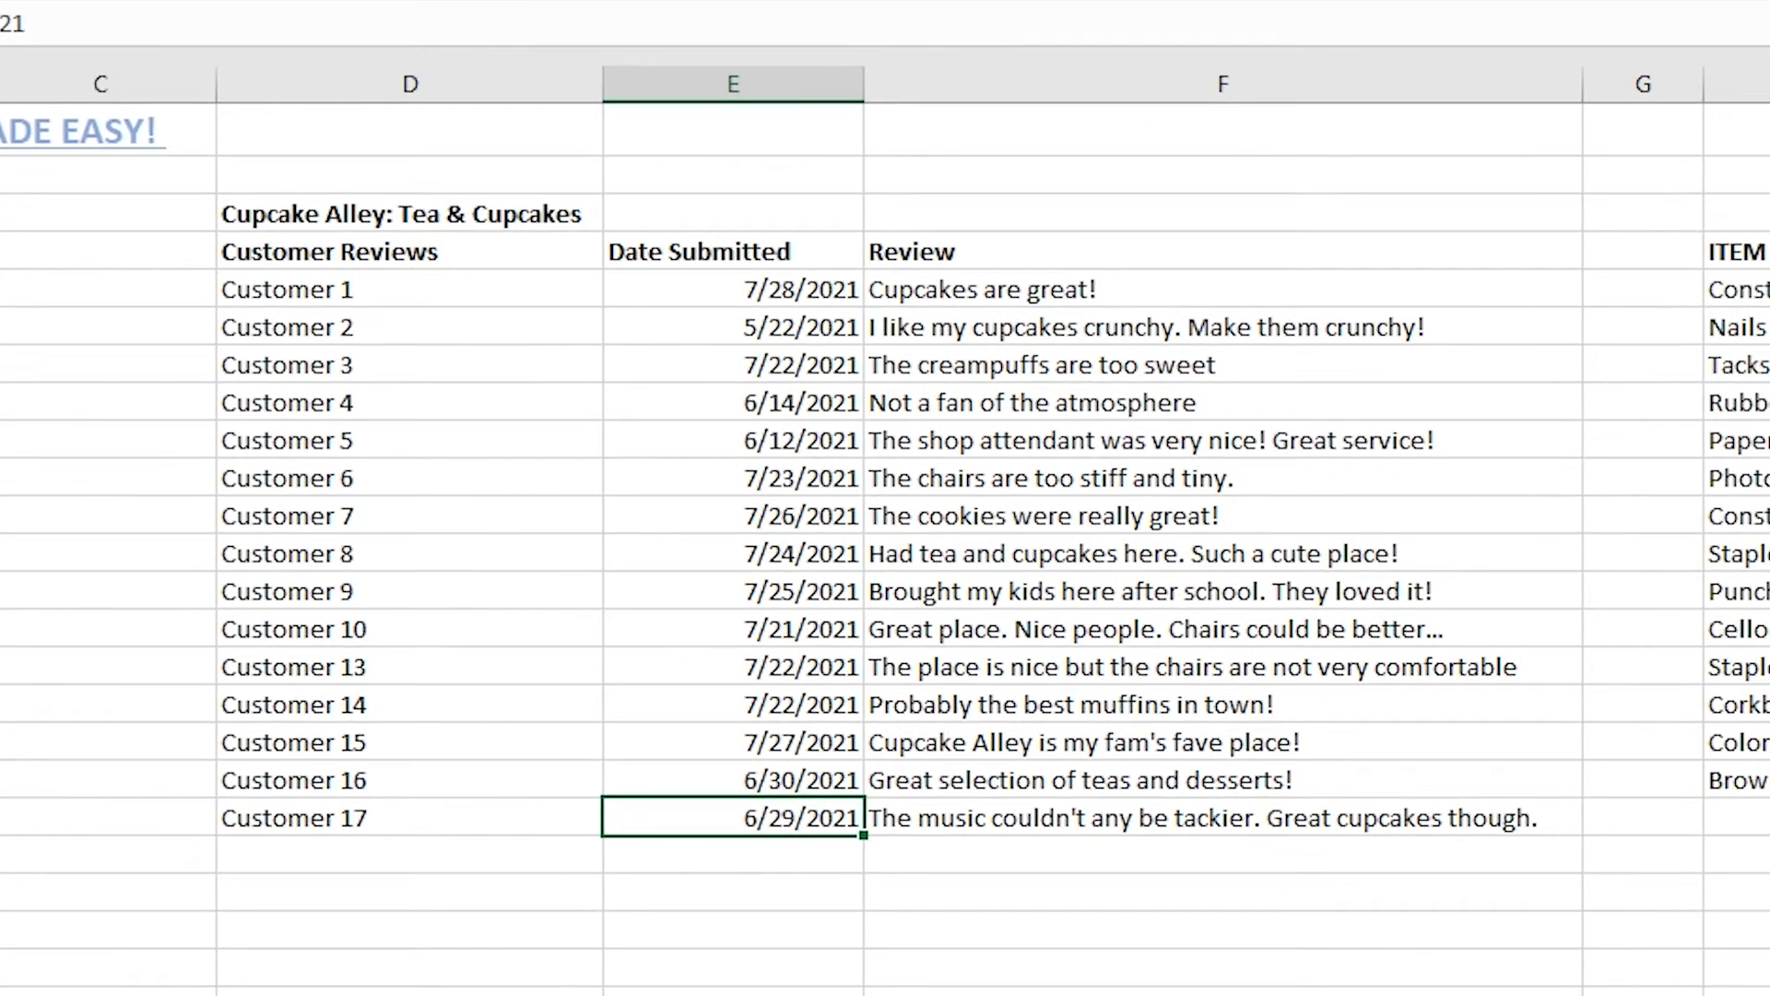
{"action": "left_click", "coordinate": [827, 291], "text": "shift"}
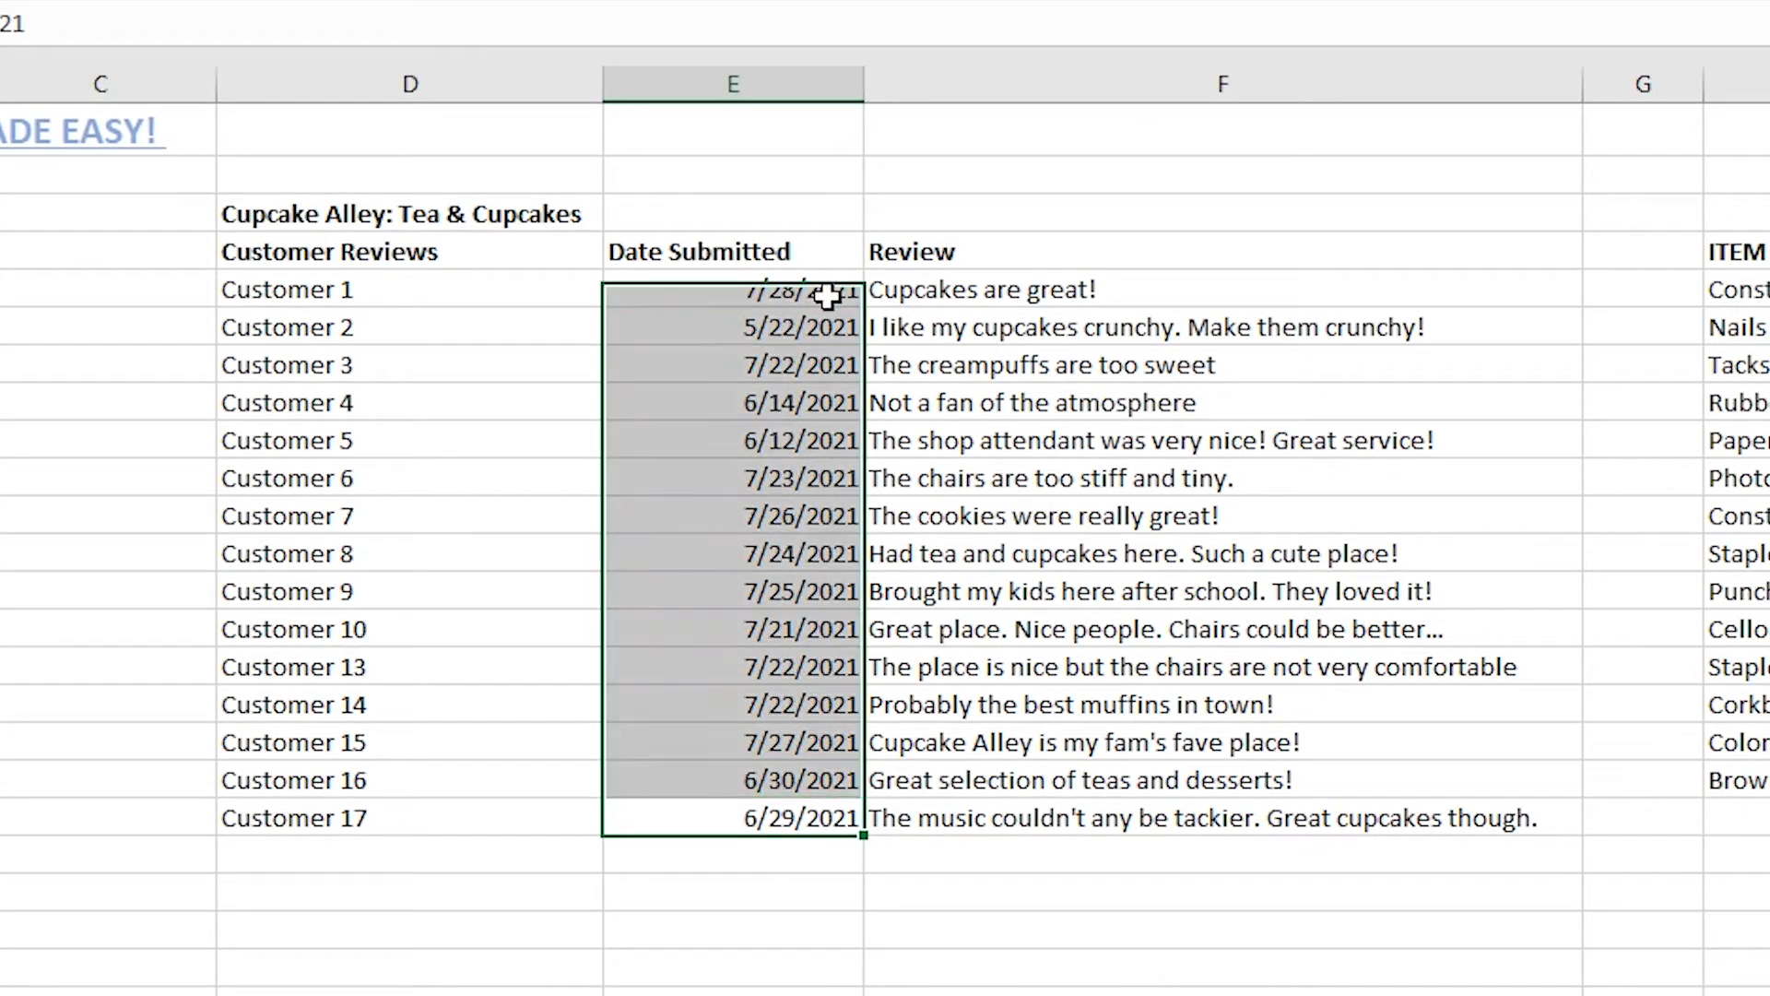
{"action": "left_click", "coordinate": [757, 295]}
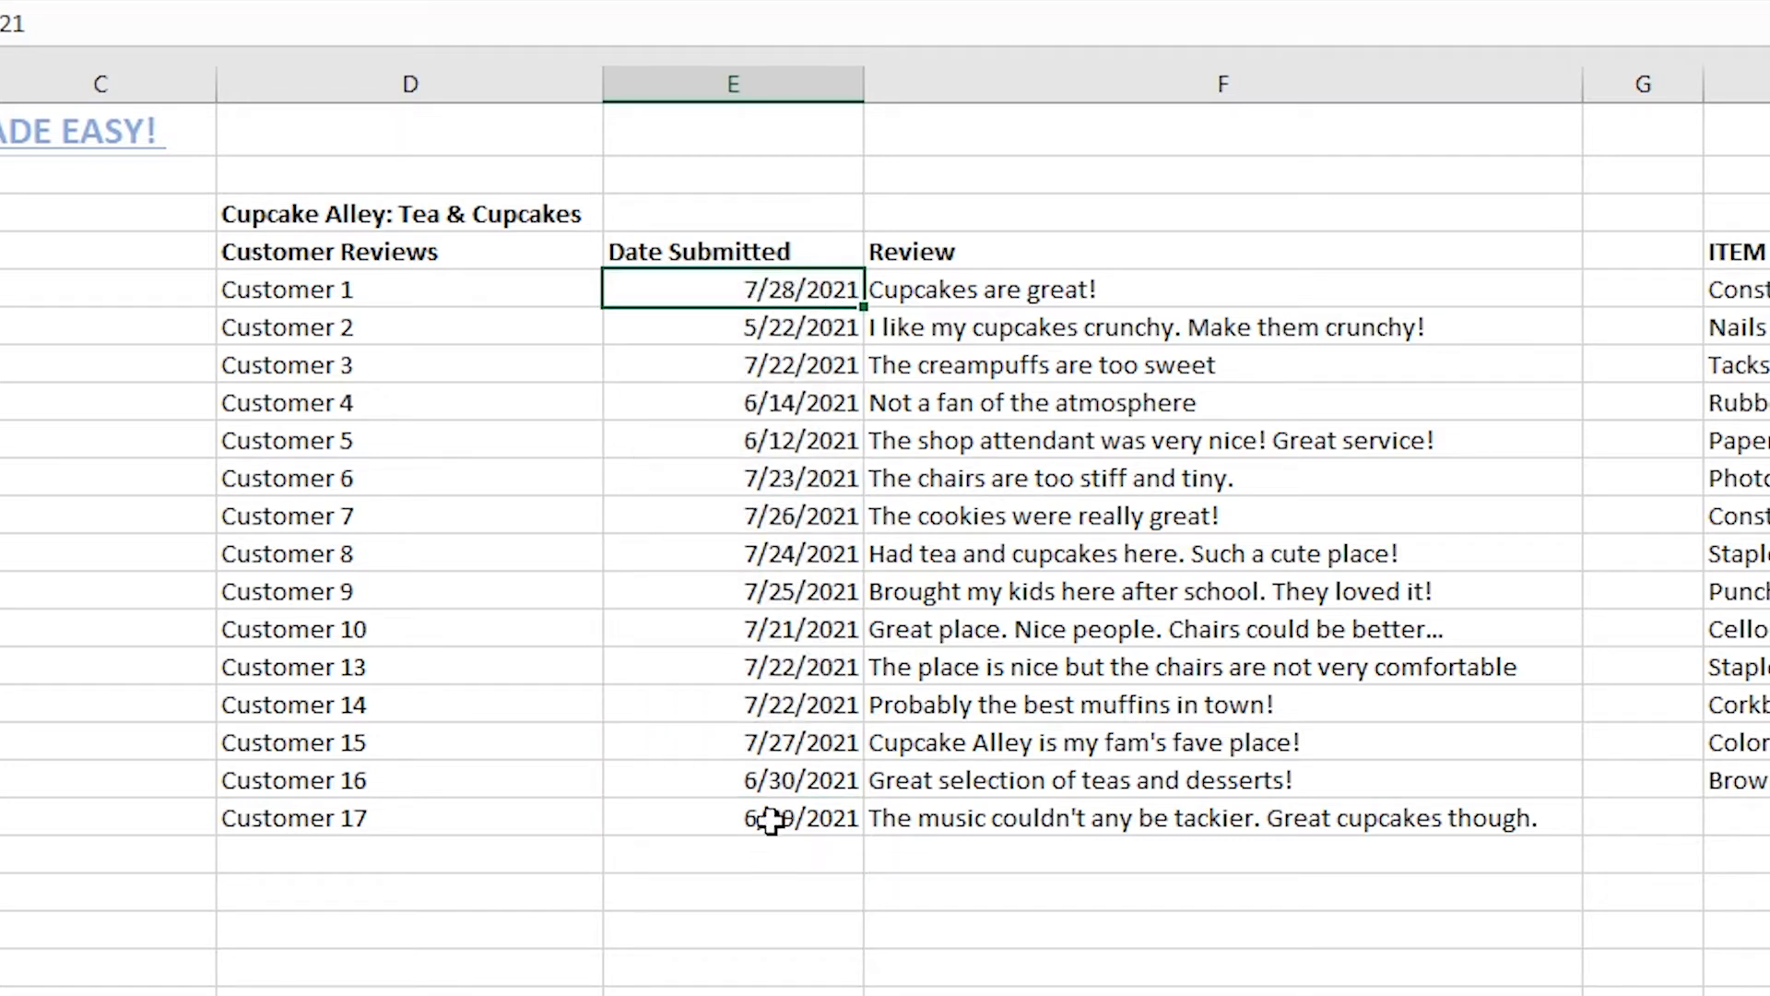
{"action": "left_click", "coordinate": [788, 979]}
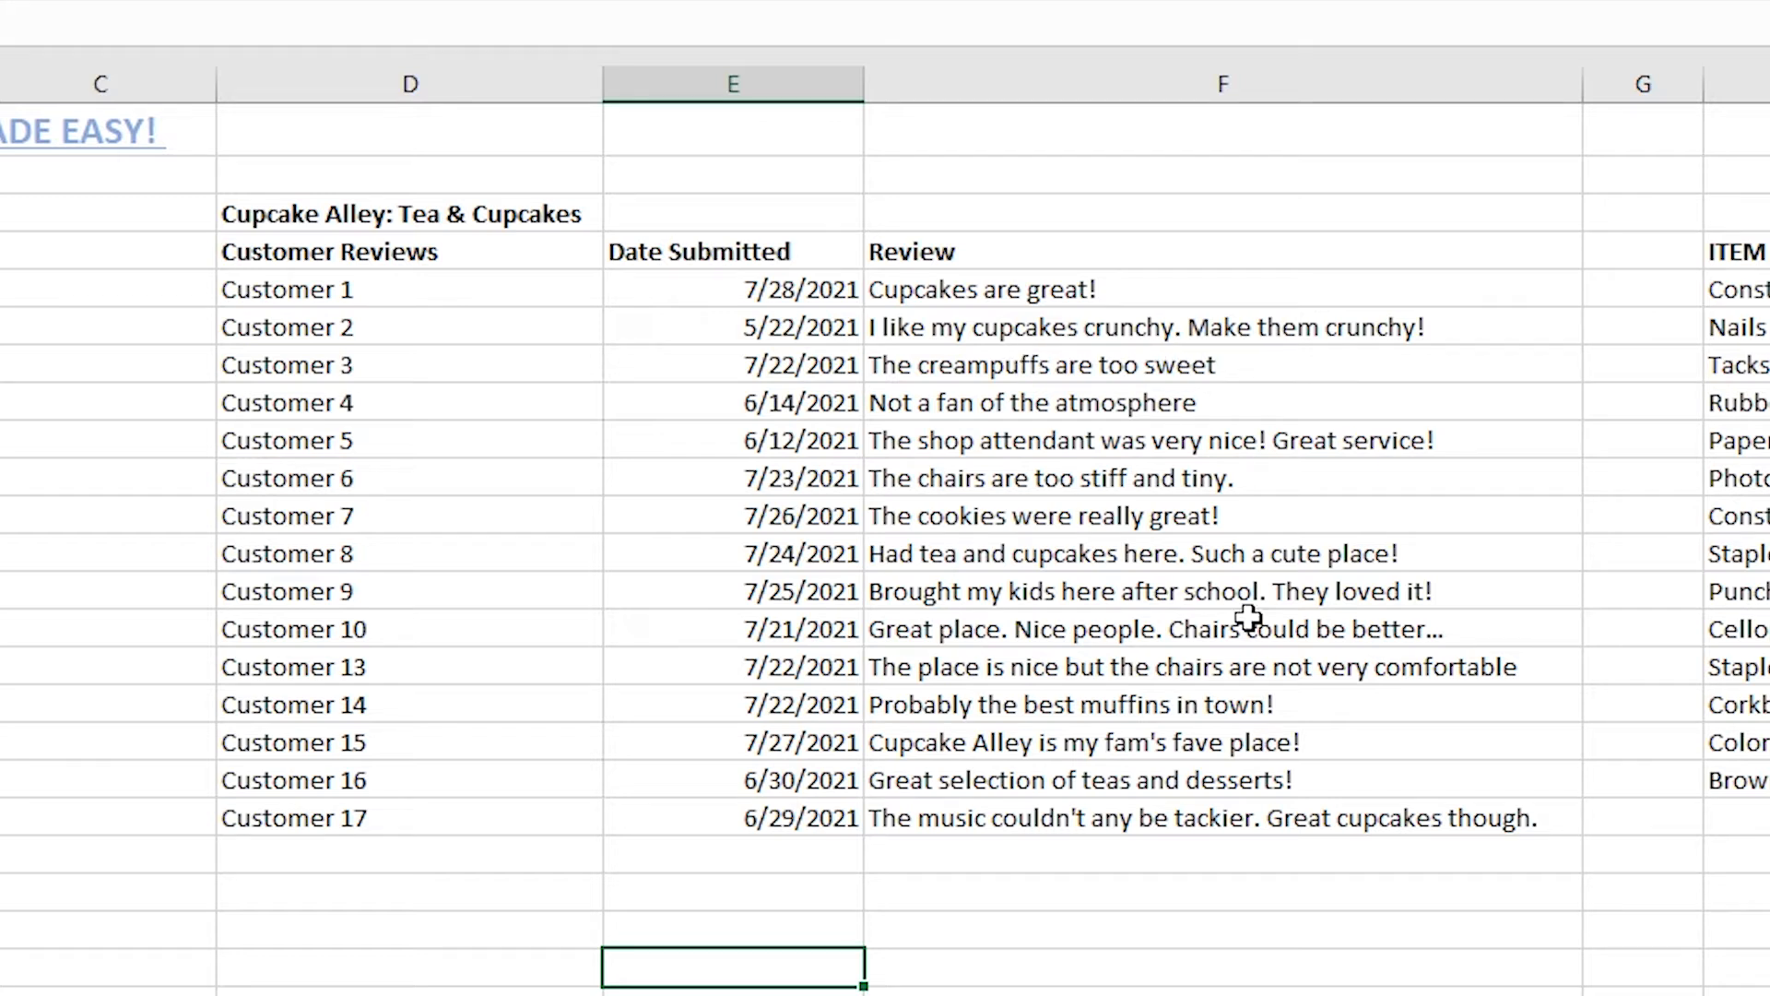
{"action": "left_click", "coordinate": [1010, 821]}
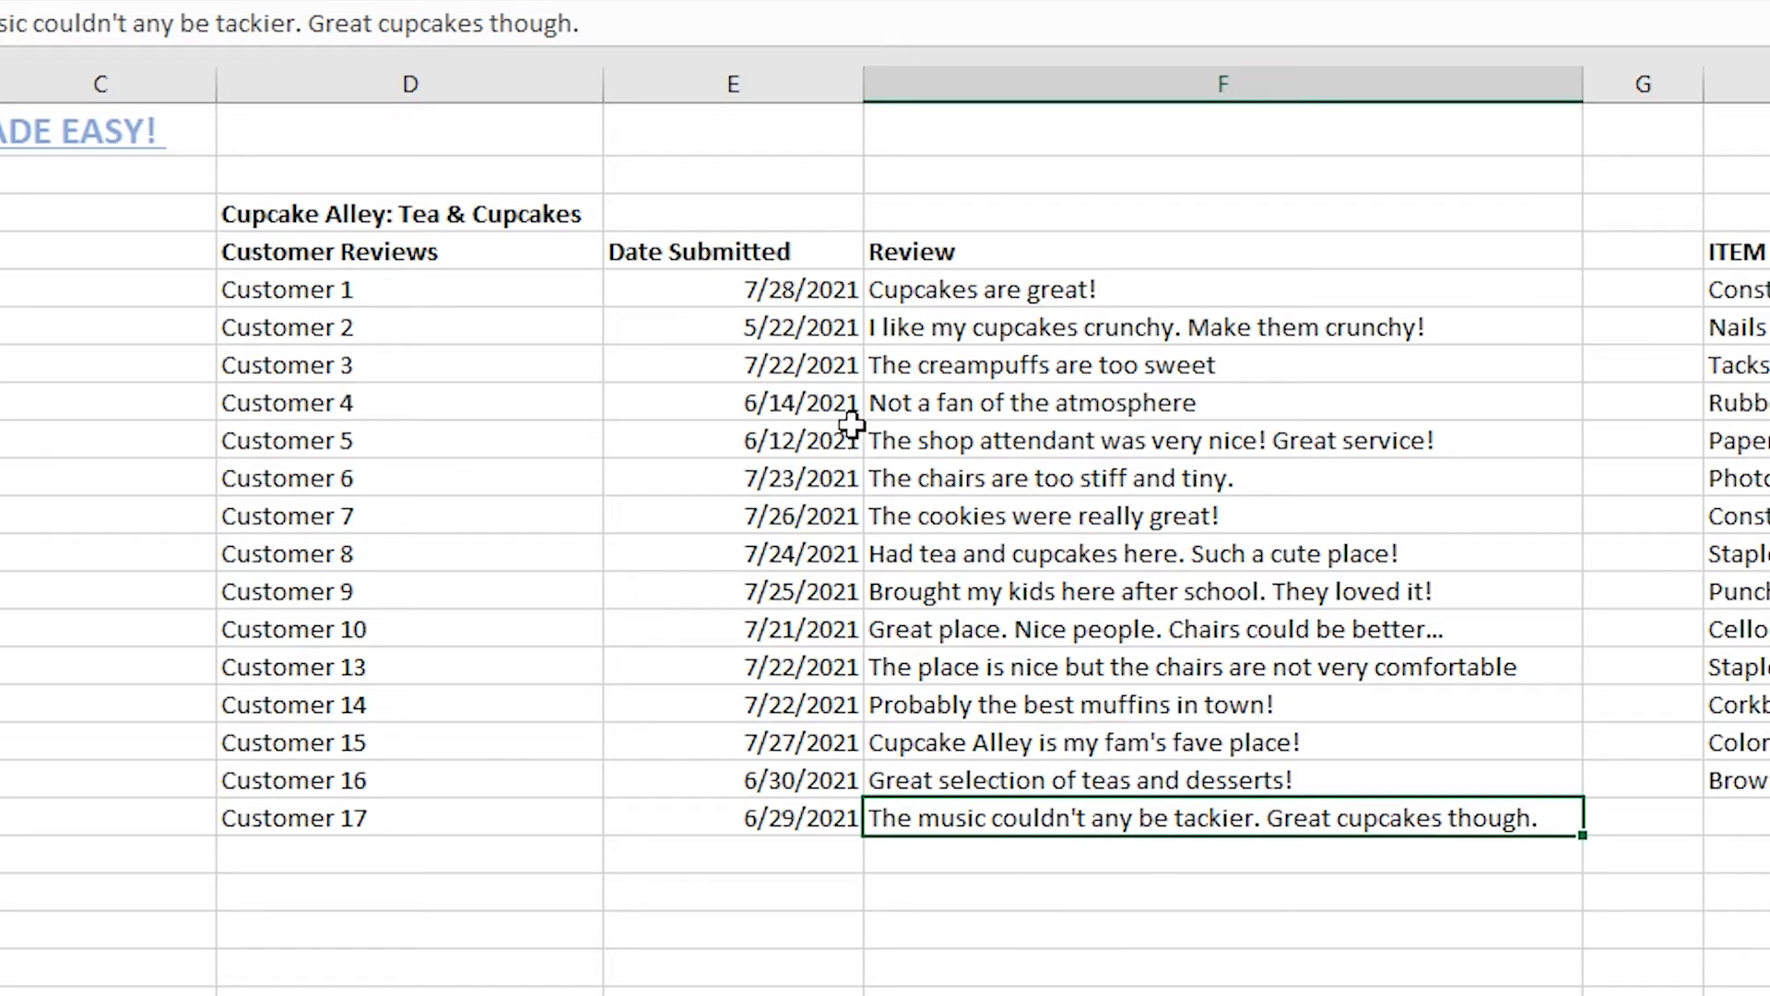
Format the Date Submitted cells E5:E19 containing a date in the last 7 days with Yellow Fill with Dark Yellow Text.
{"action": "left_click", "coordinate": [818, 300]}
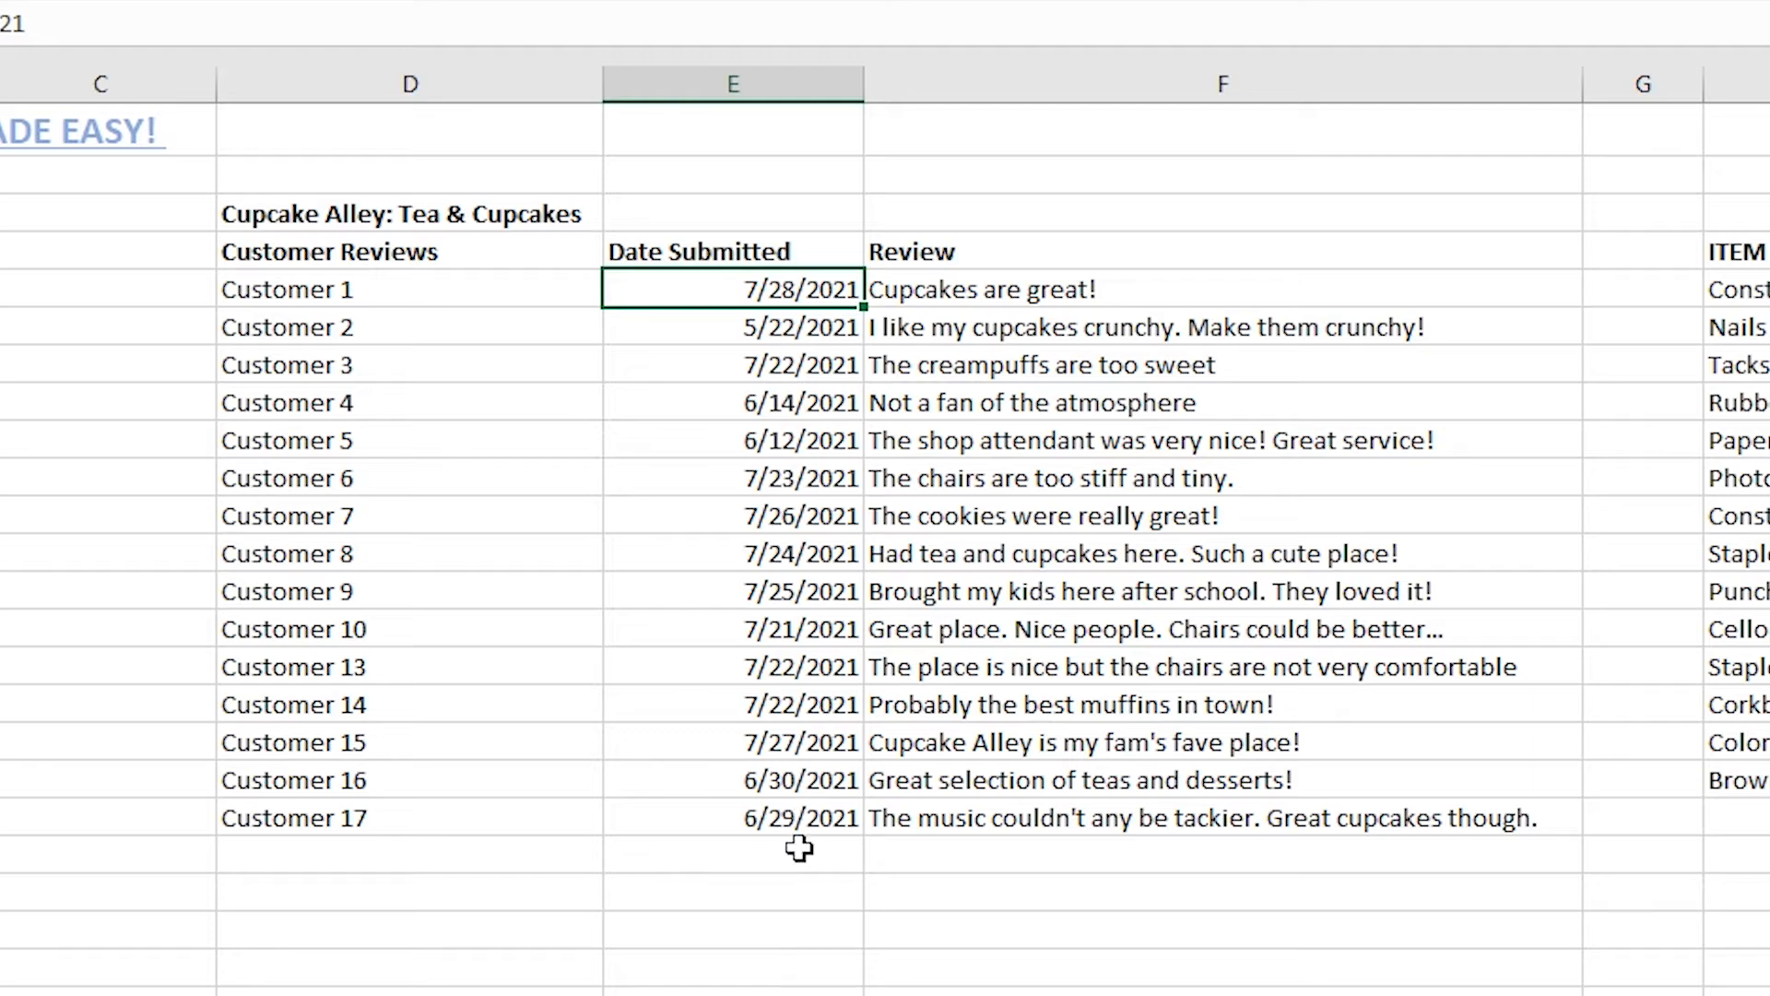
{"action": "key", "text": "ctrl+shift+Down"}
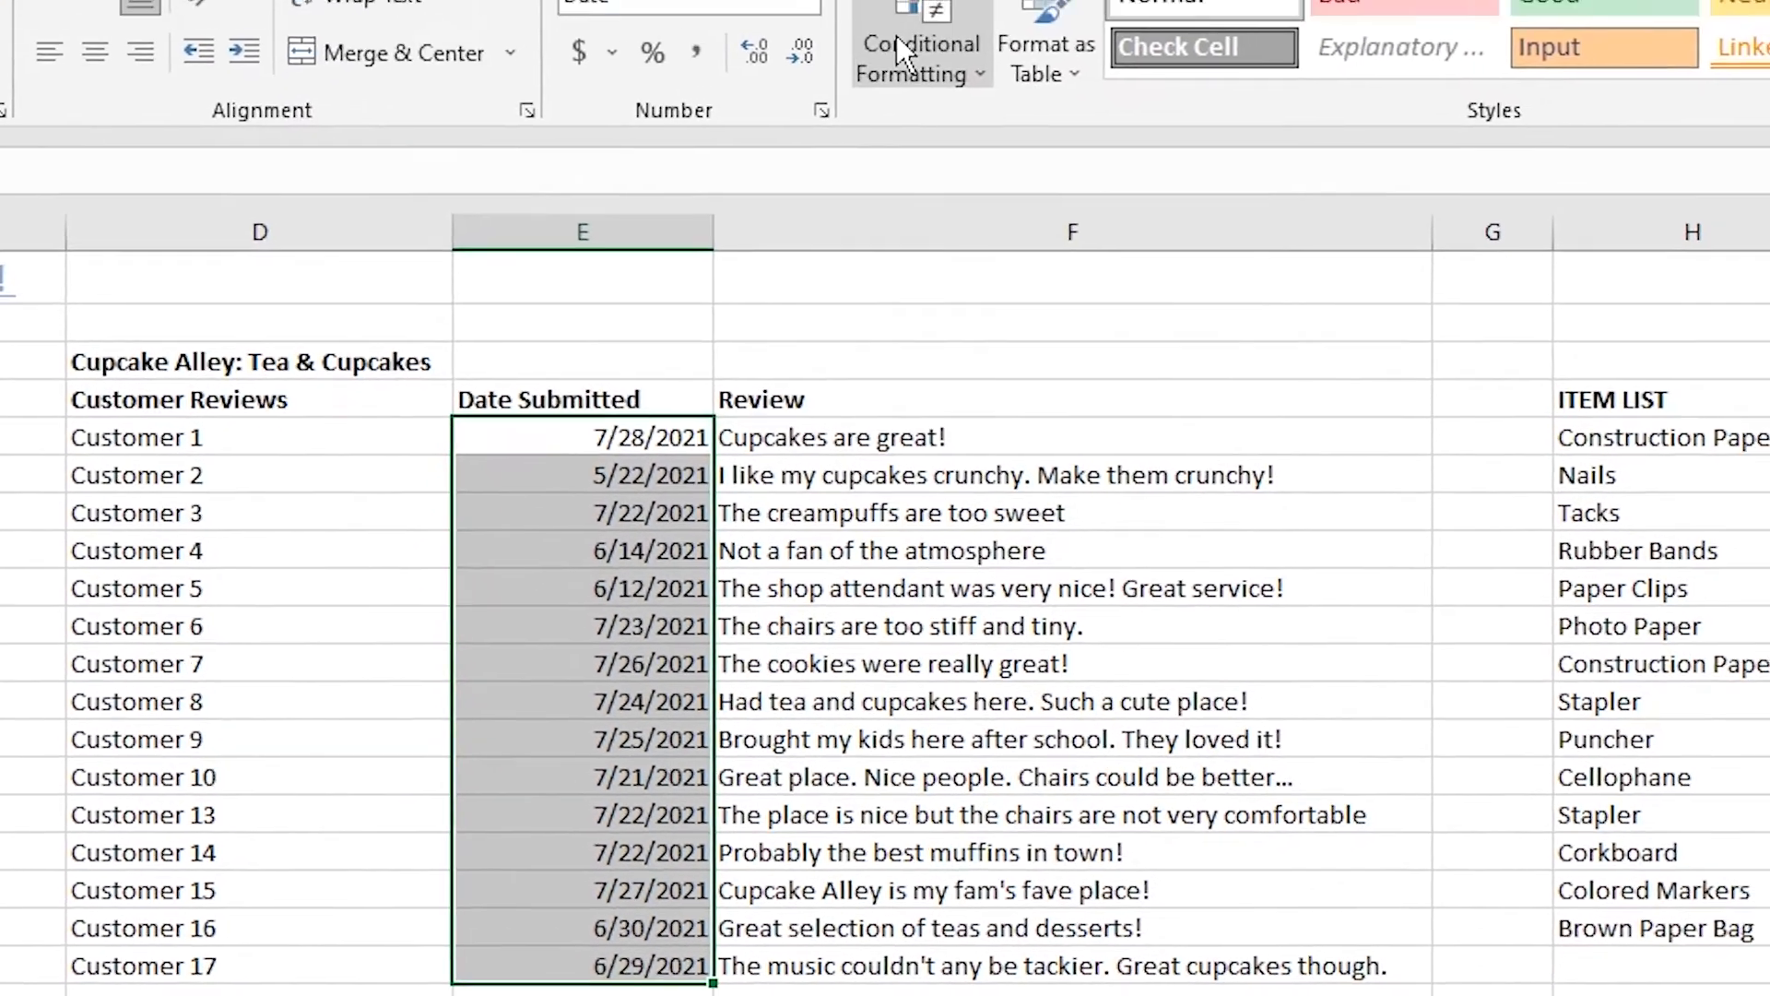
{"action": "left_click", "coordinate": [959, 42]}
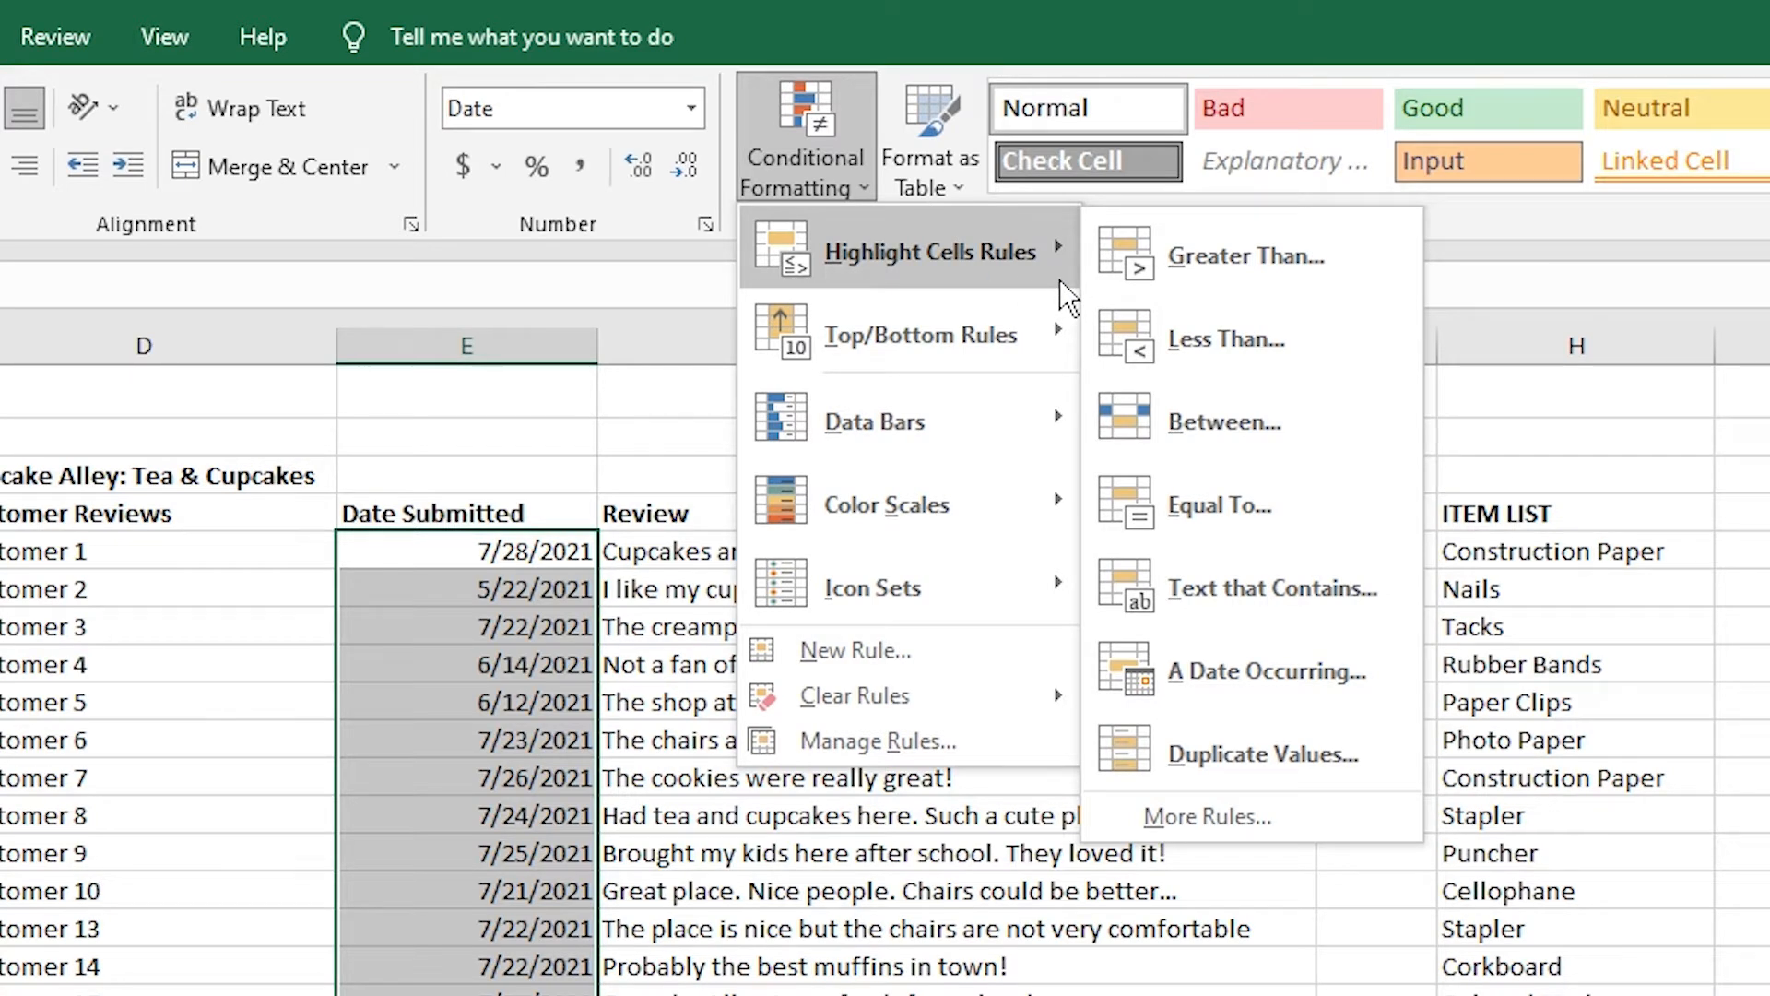
{"action": "left_click", "coordinate": [1244, 689]}
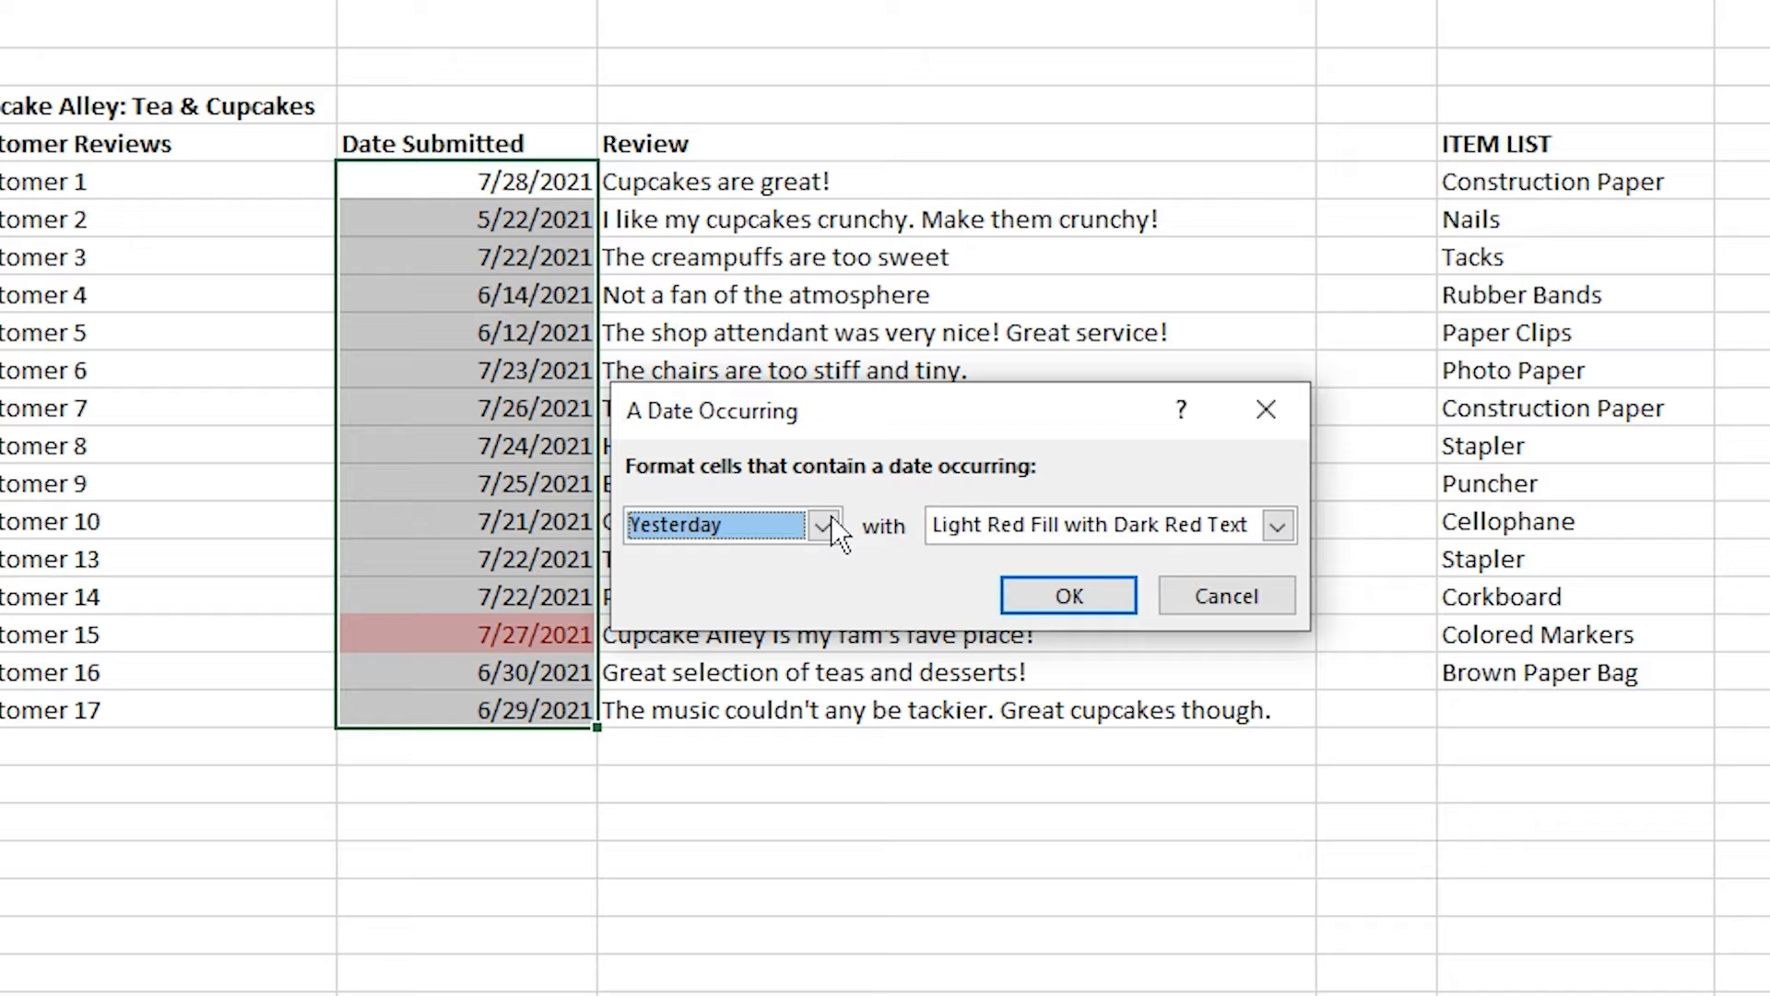
{"action": "left_click", "coordinate": [822, 527]}
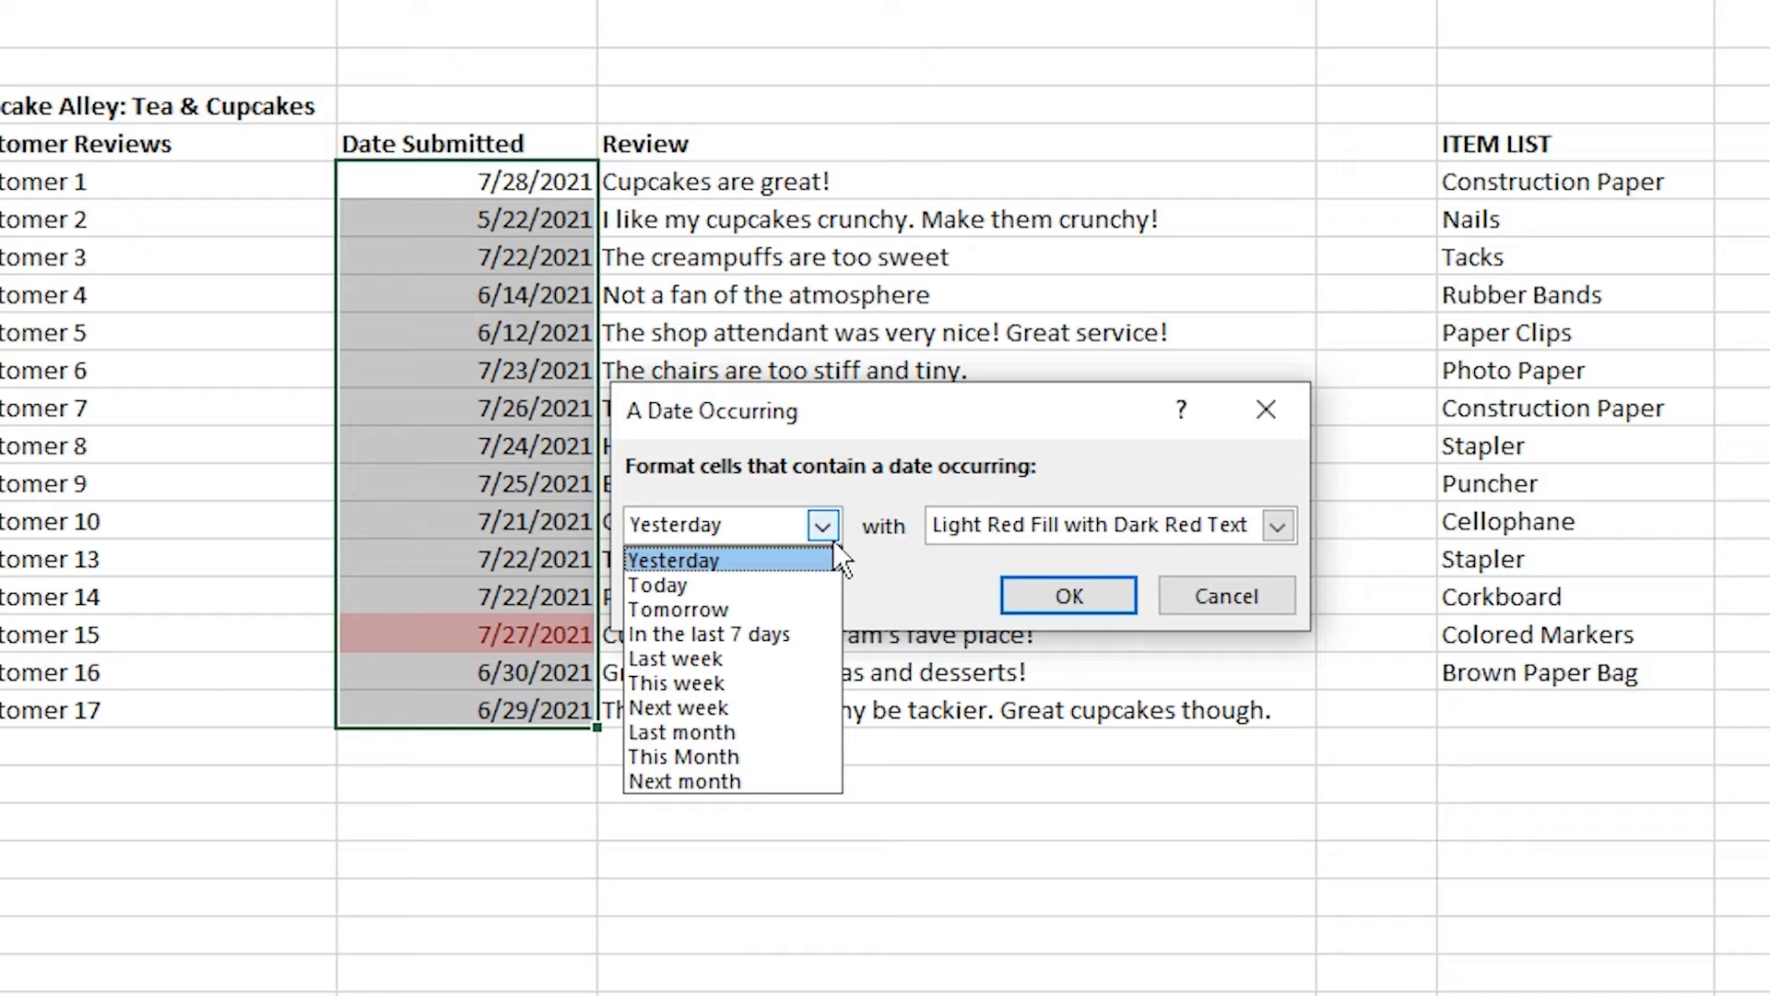
{"action": "left_click", "coordinate": [794, 648]}
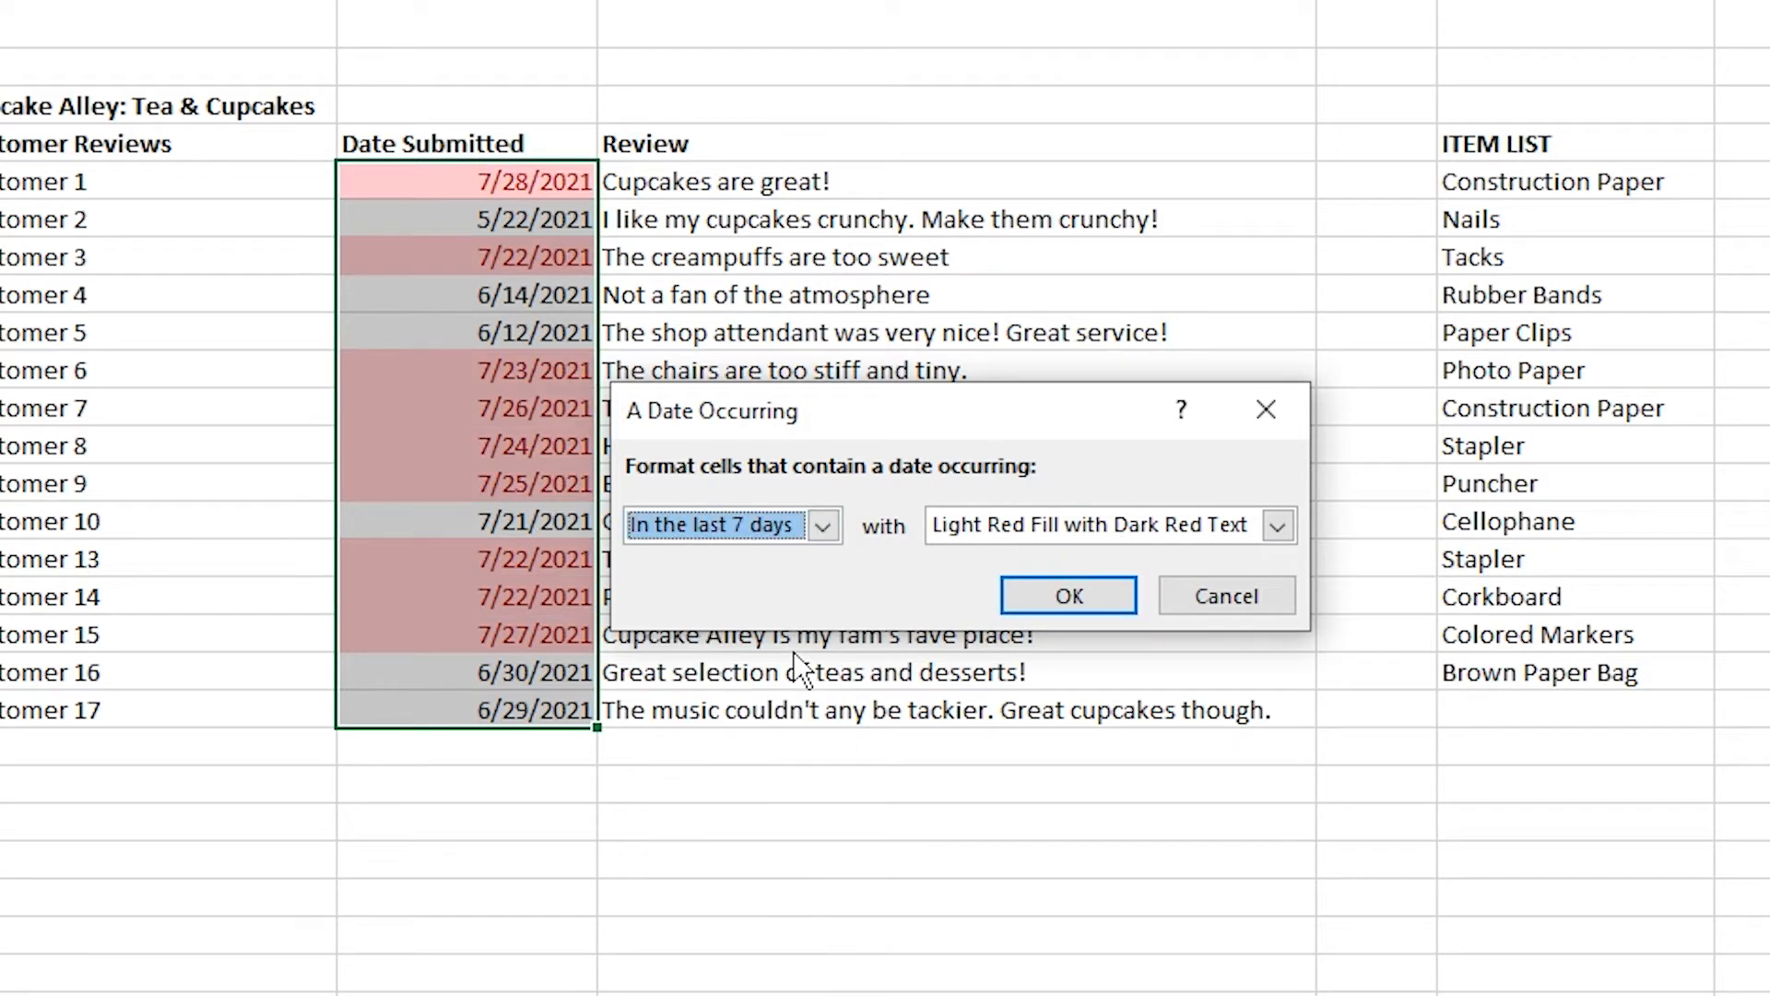
{"action": "left_click", "coordinate": [1278, 526]}
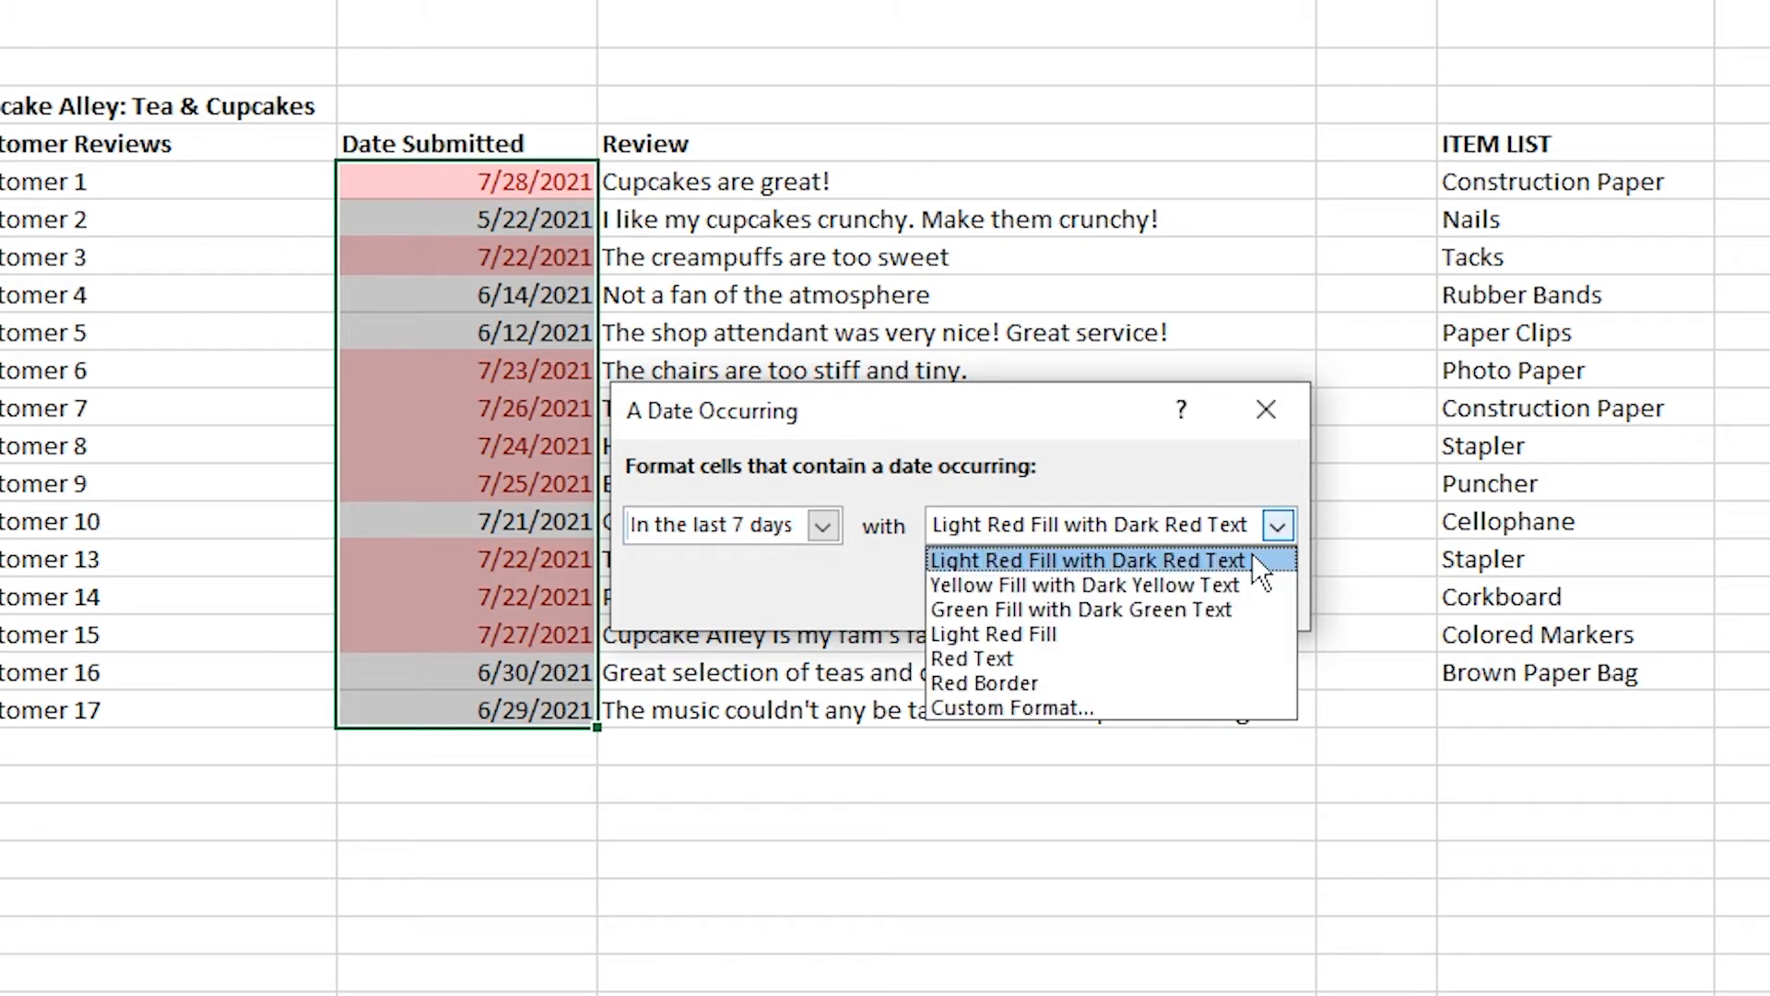
{"action": "key", "text": "Up"}
{"action": "key", "text": "Up"}
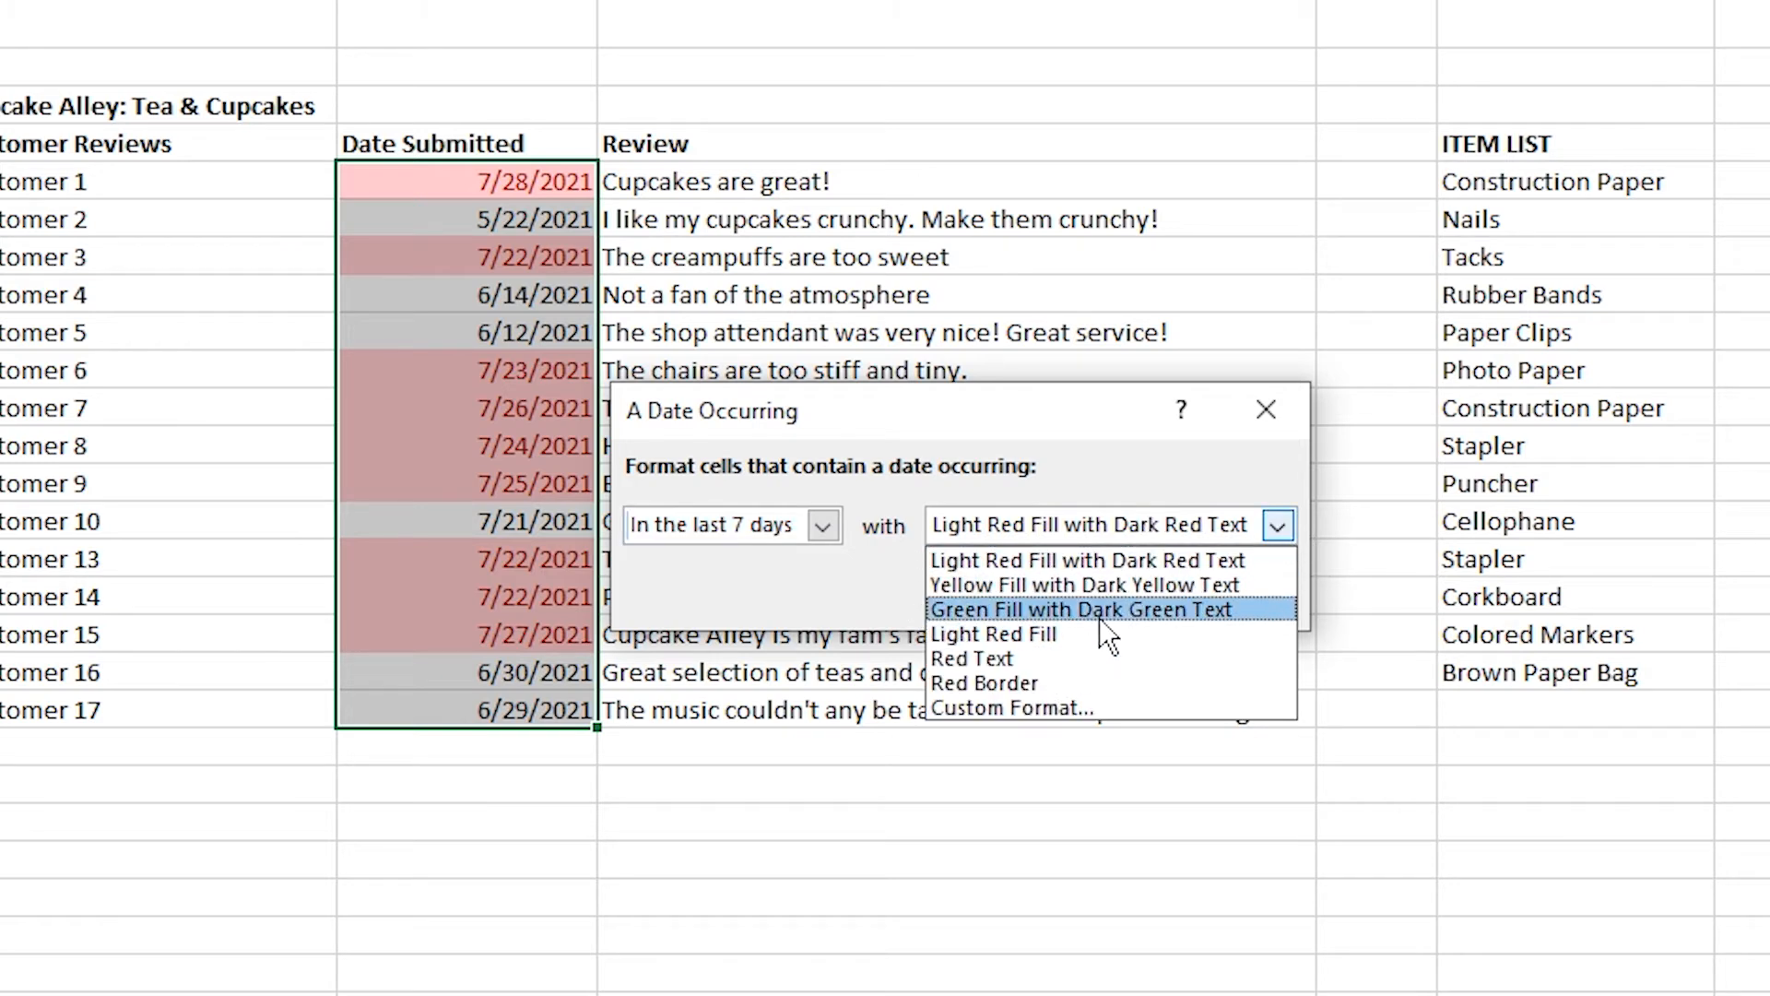
{"action": "key", "text": "Return"}
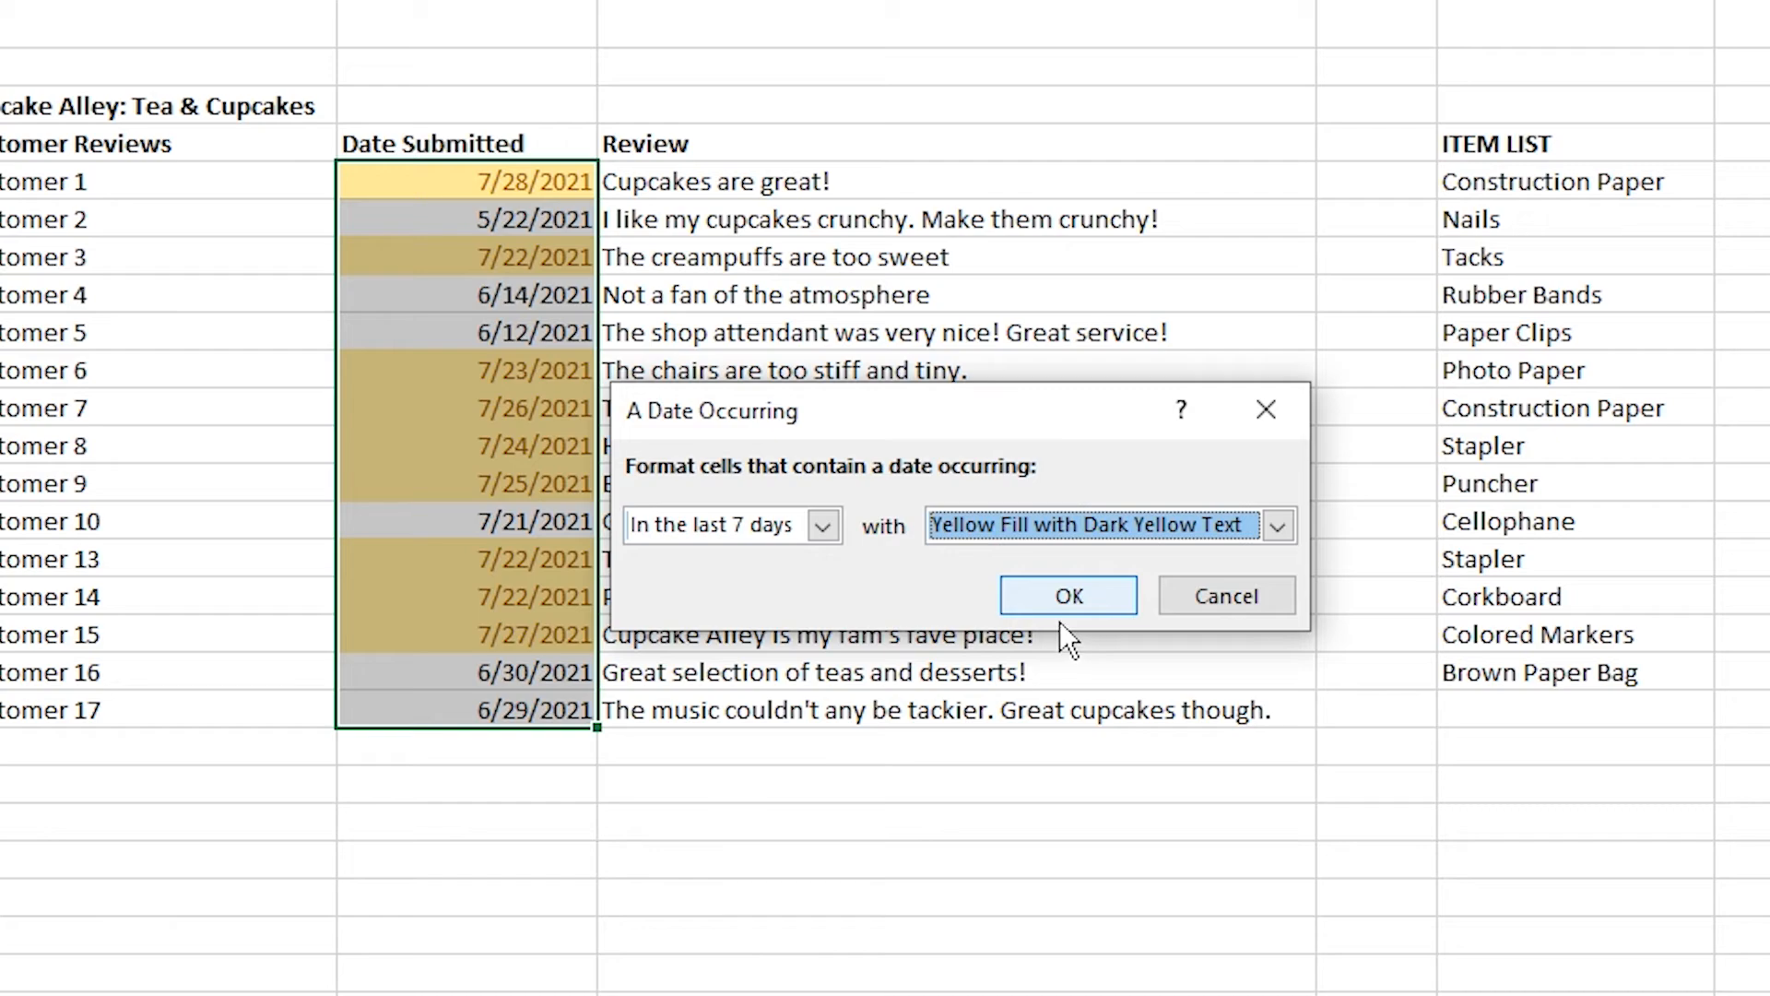
{"action": "left_click", "coordinate": [1065, 607]}
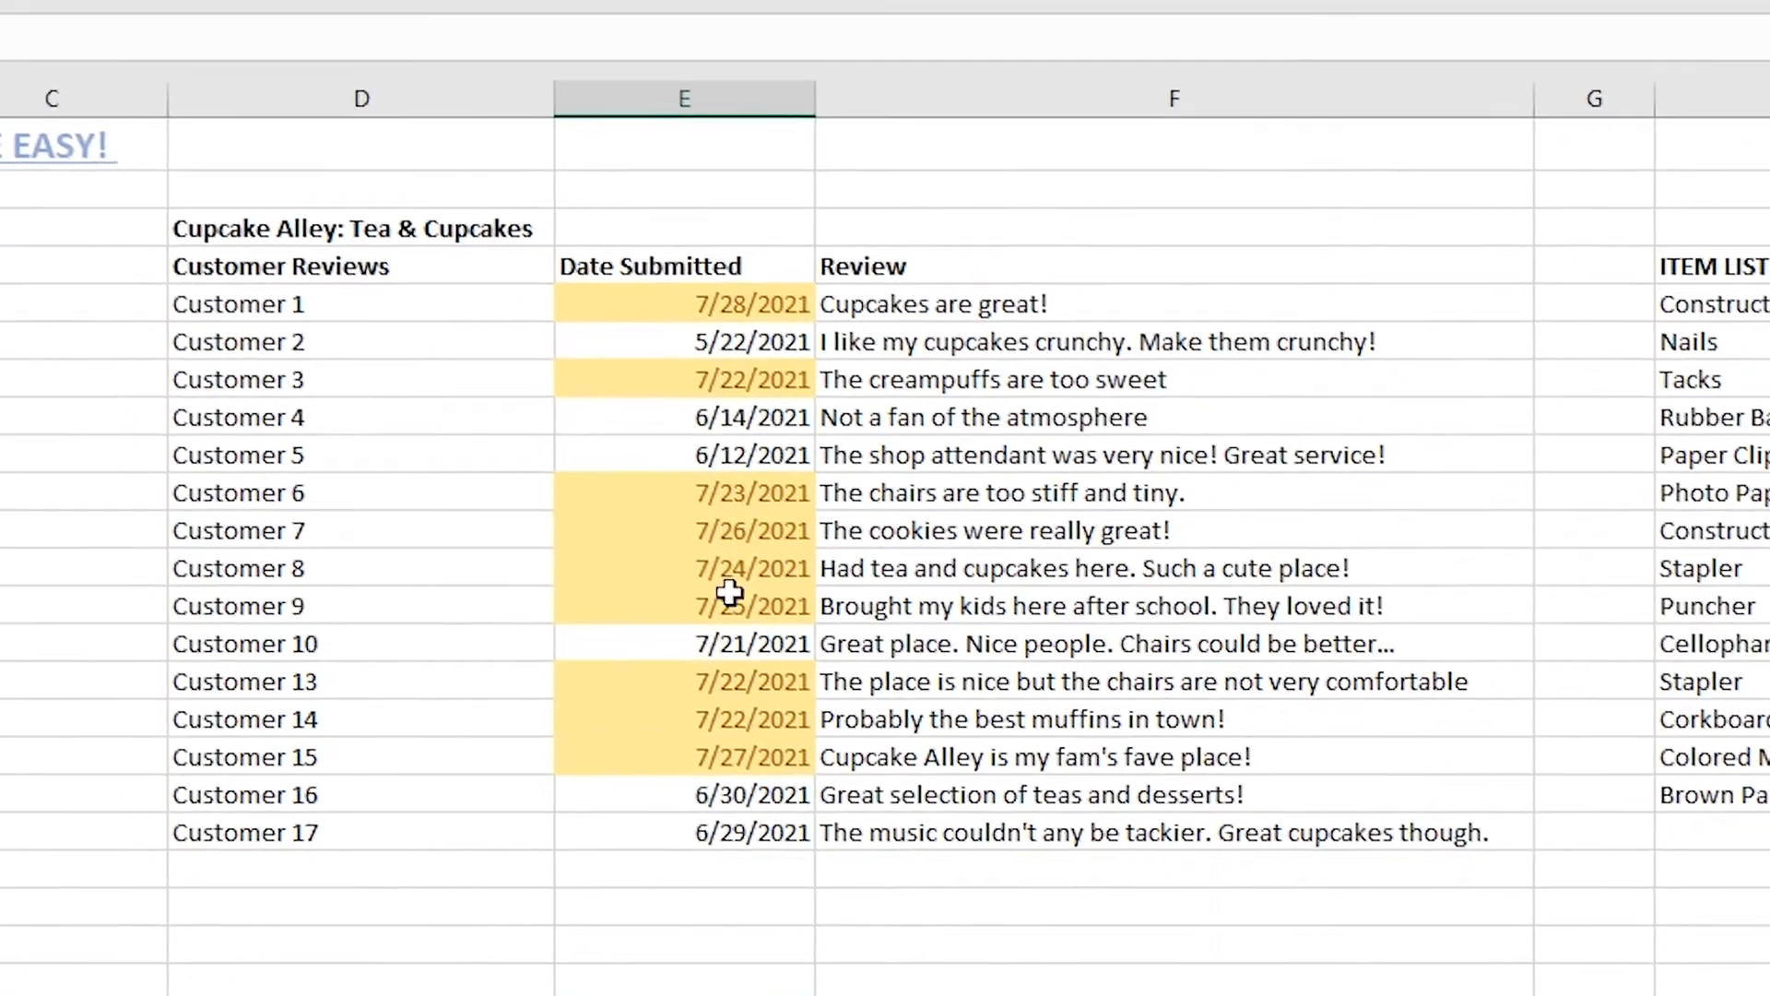
Read the customer reviews beside the highlighted submission dates.
{"action": "left_click", "coordinate": [900, 267]}
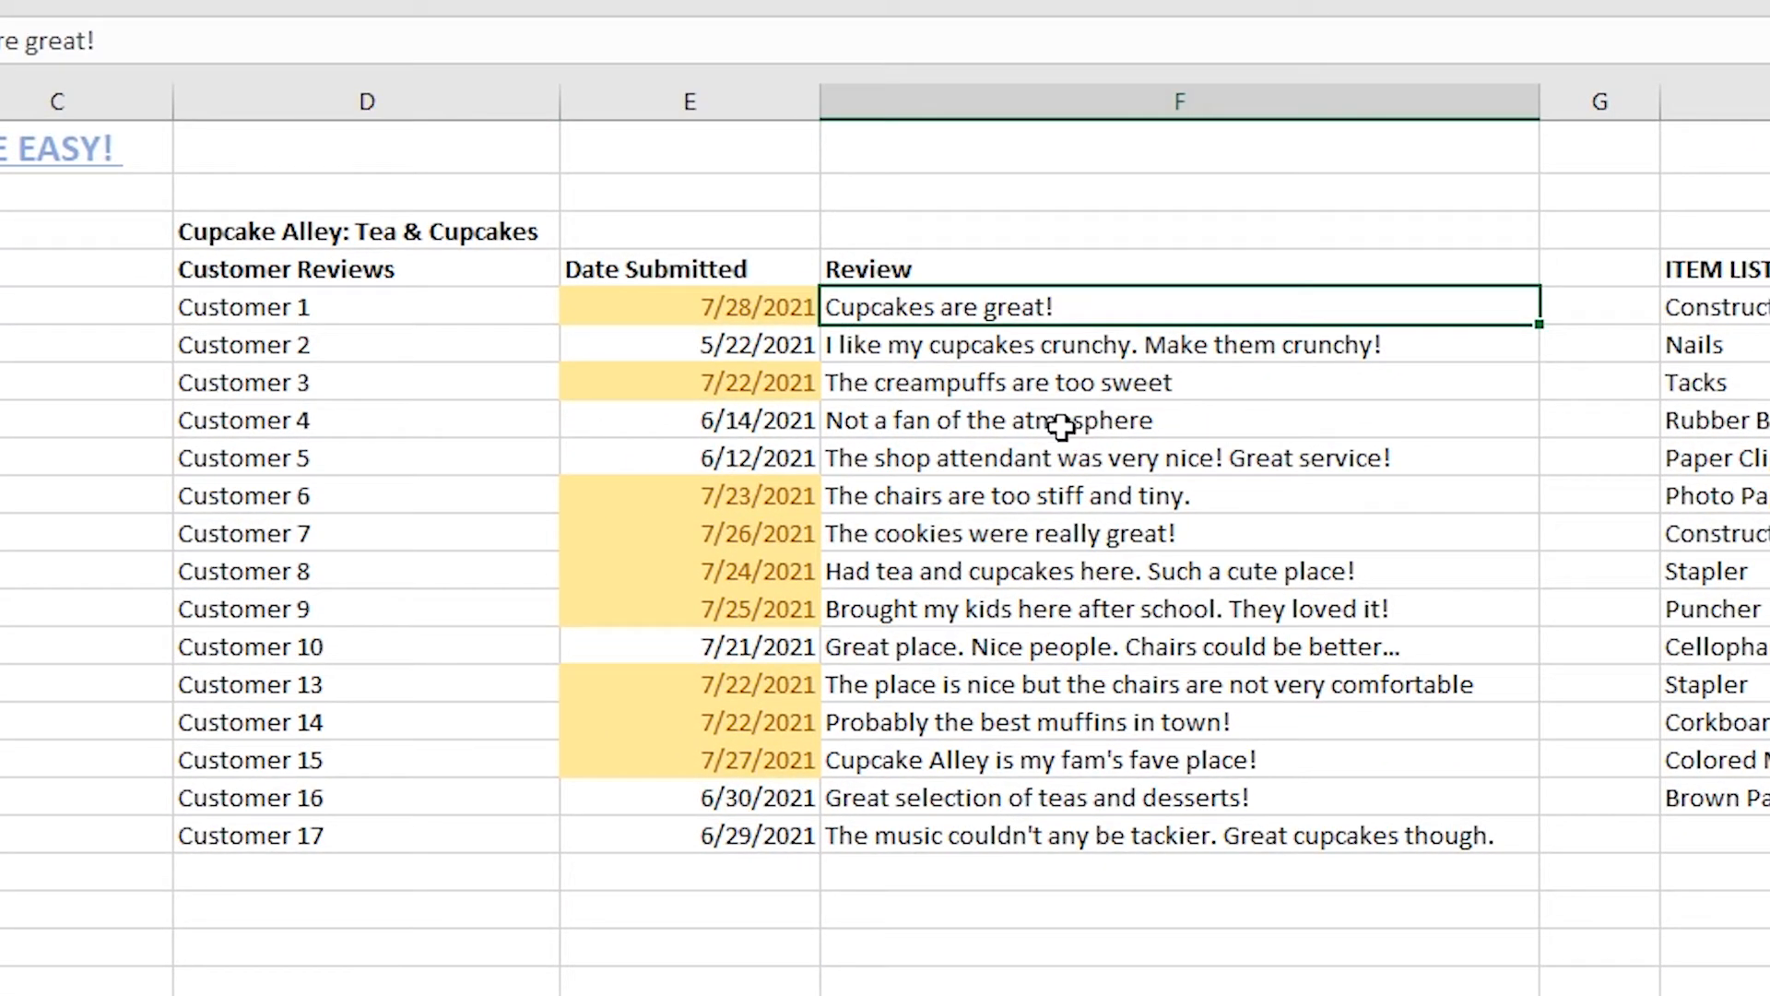
{"action": "left_click", "coordinate": [935, 396]}
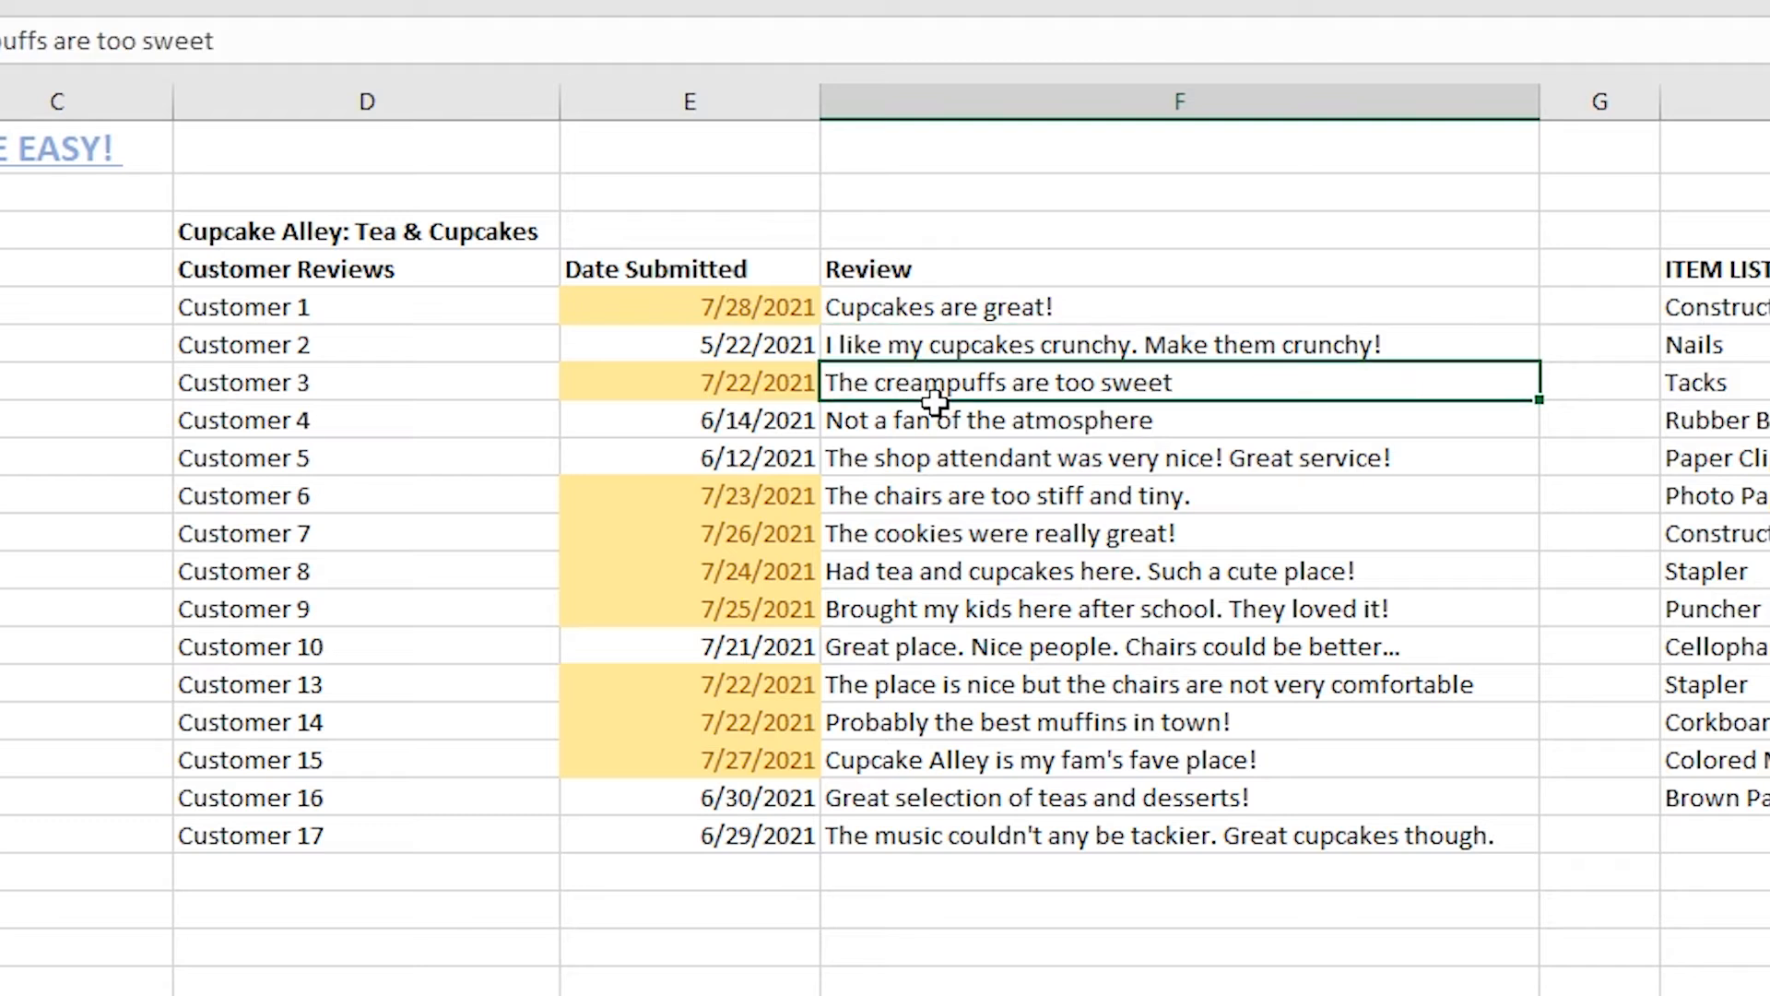
{"action": "left_click", "coordinate": [1073, 533]}
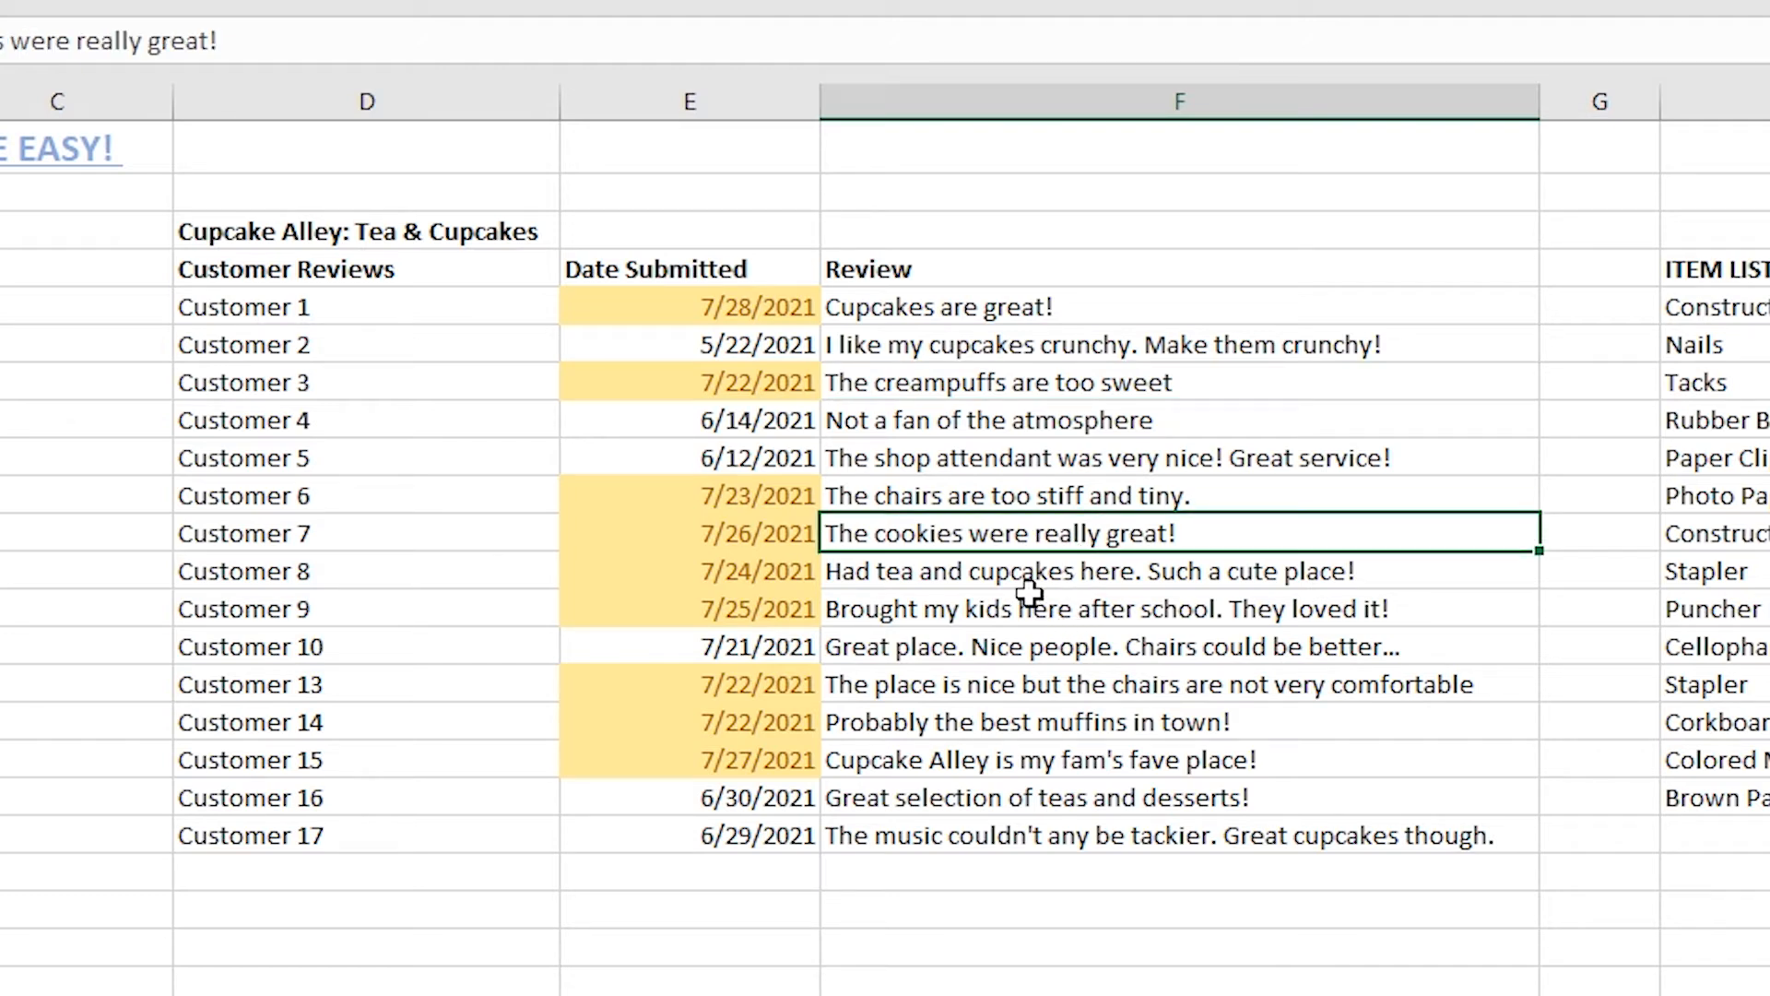
{"action": "left_click", "coordinate": [1022, 507]}
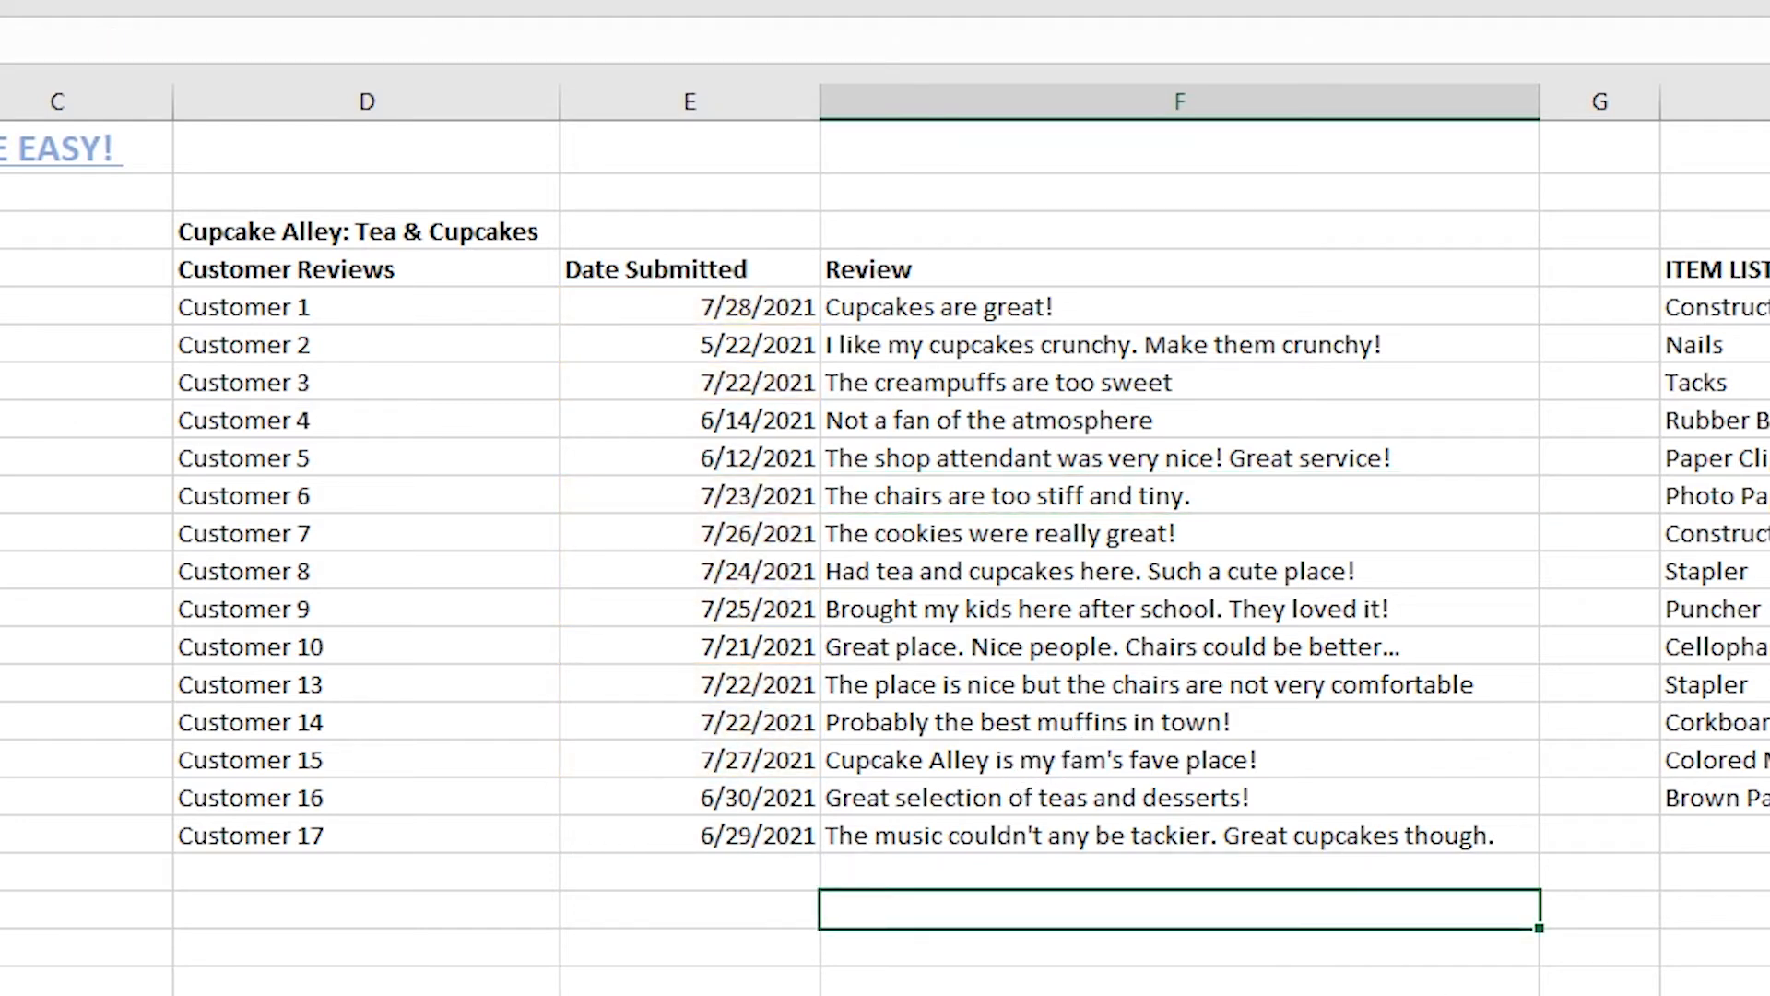
Format Duplicate values in item list cells H5:H18 with Light Red Fill with Dark Red Text, previewing the Unique option before returning to Duplicate.
{"action": "left_click", "coordinate": [660, 839]}
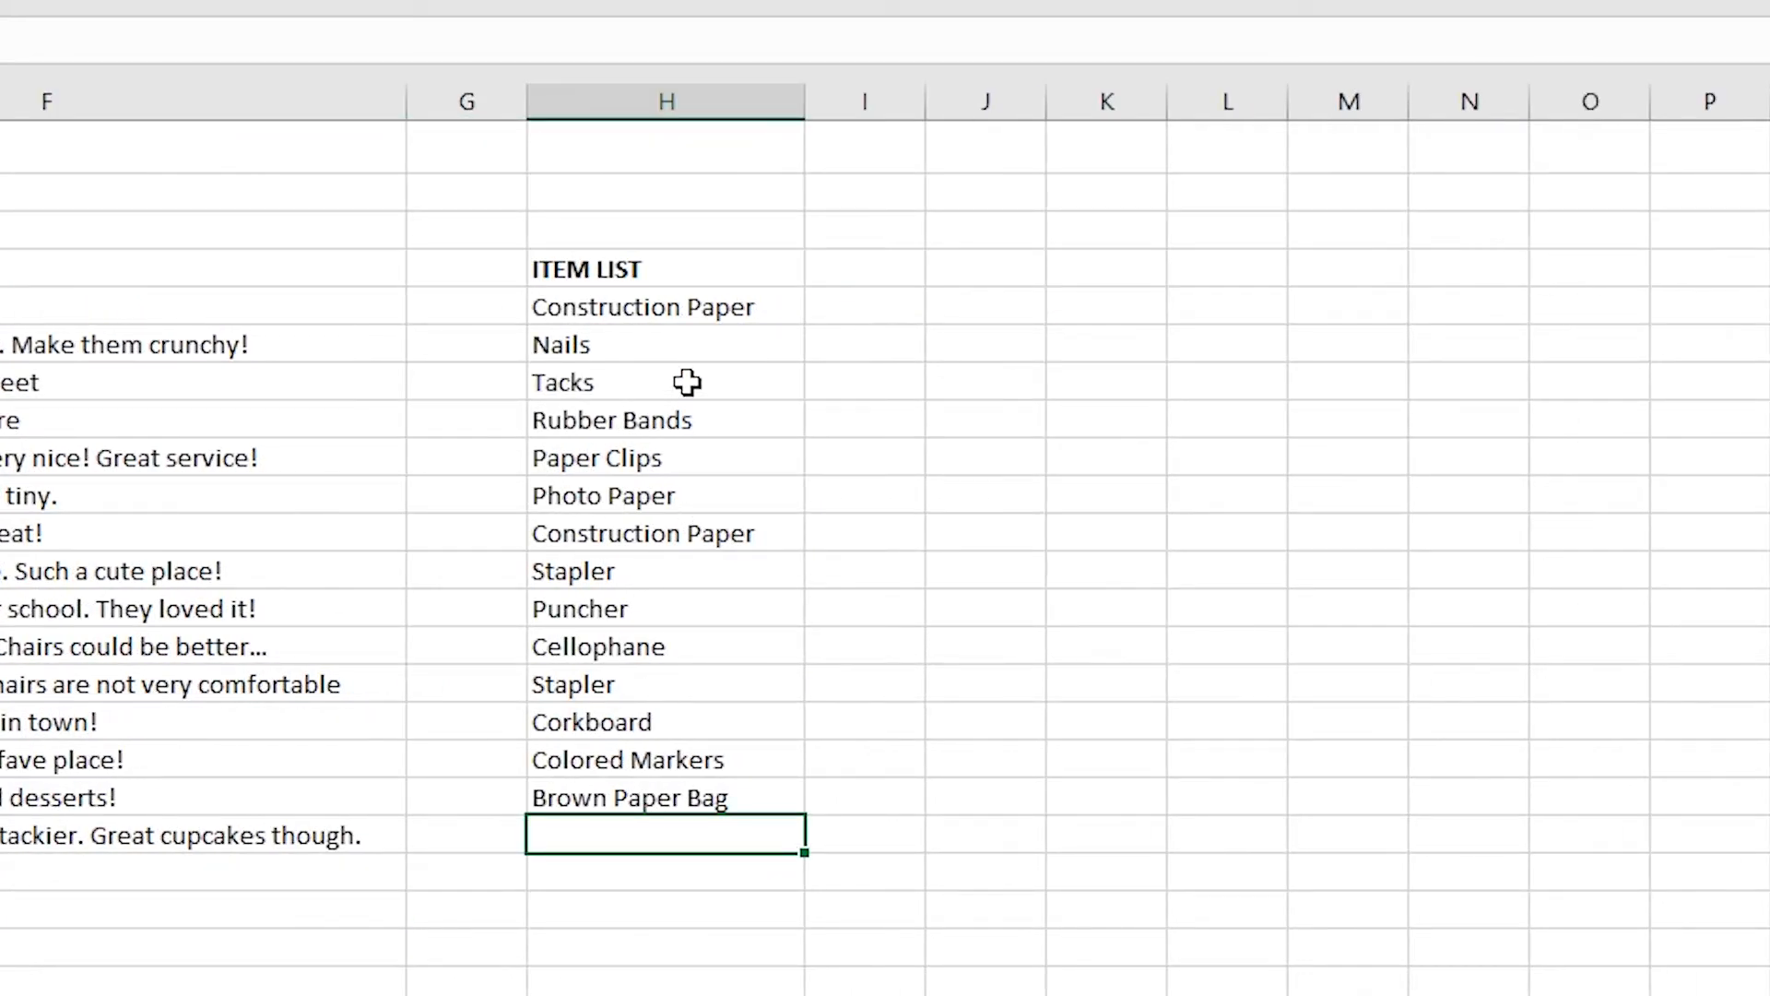
{"action": "left_click", "coordinate": [680, 318]}
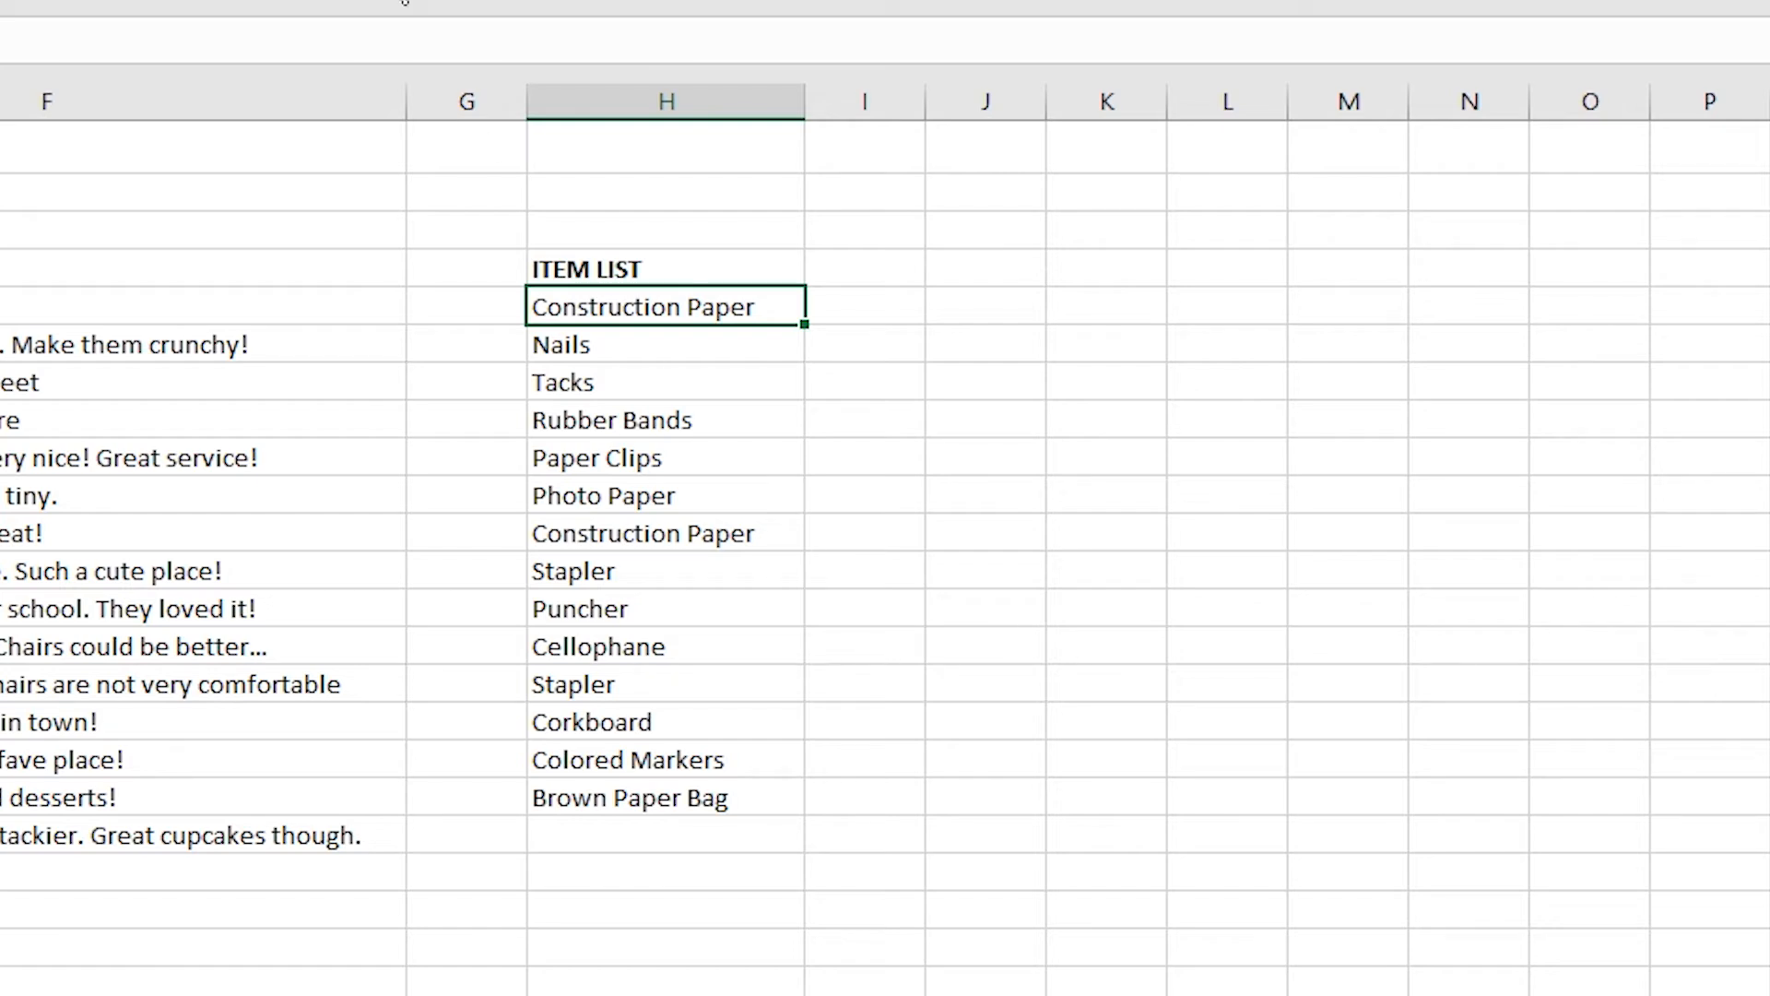
{"action": "left_click", "coordinate": [651, 817], "text": "shift"}
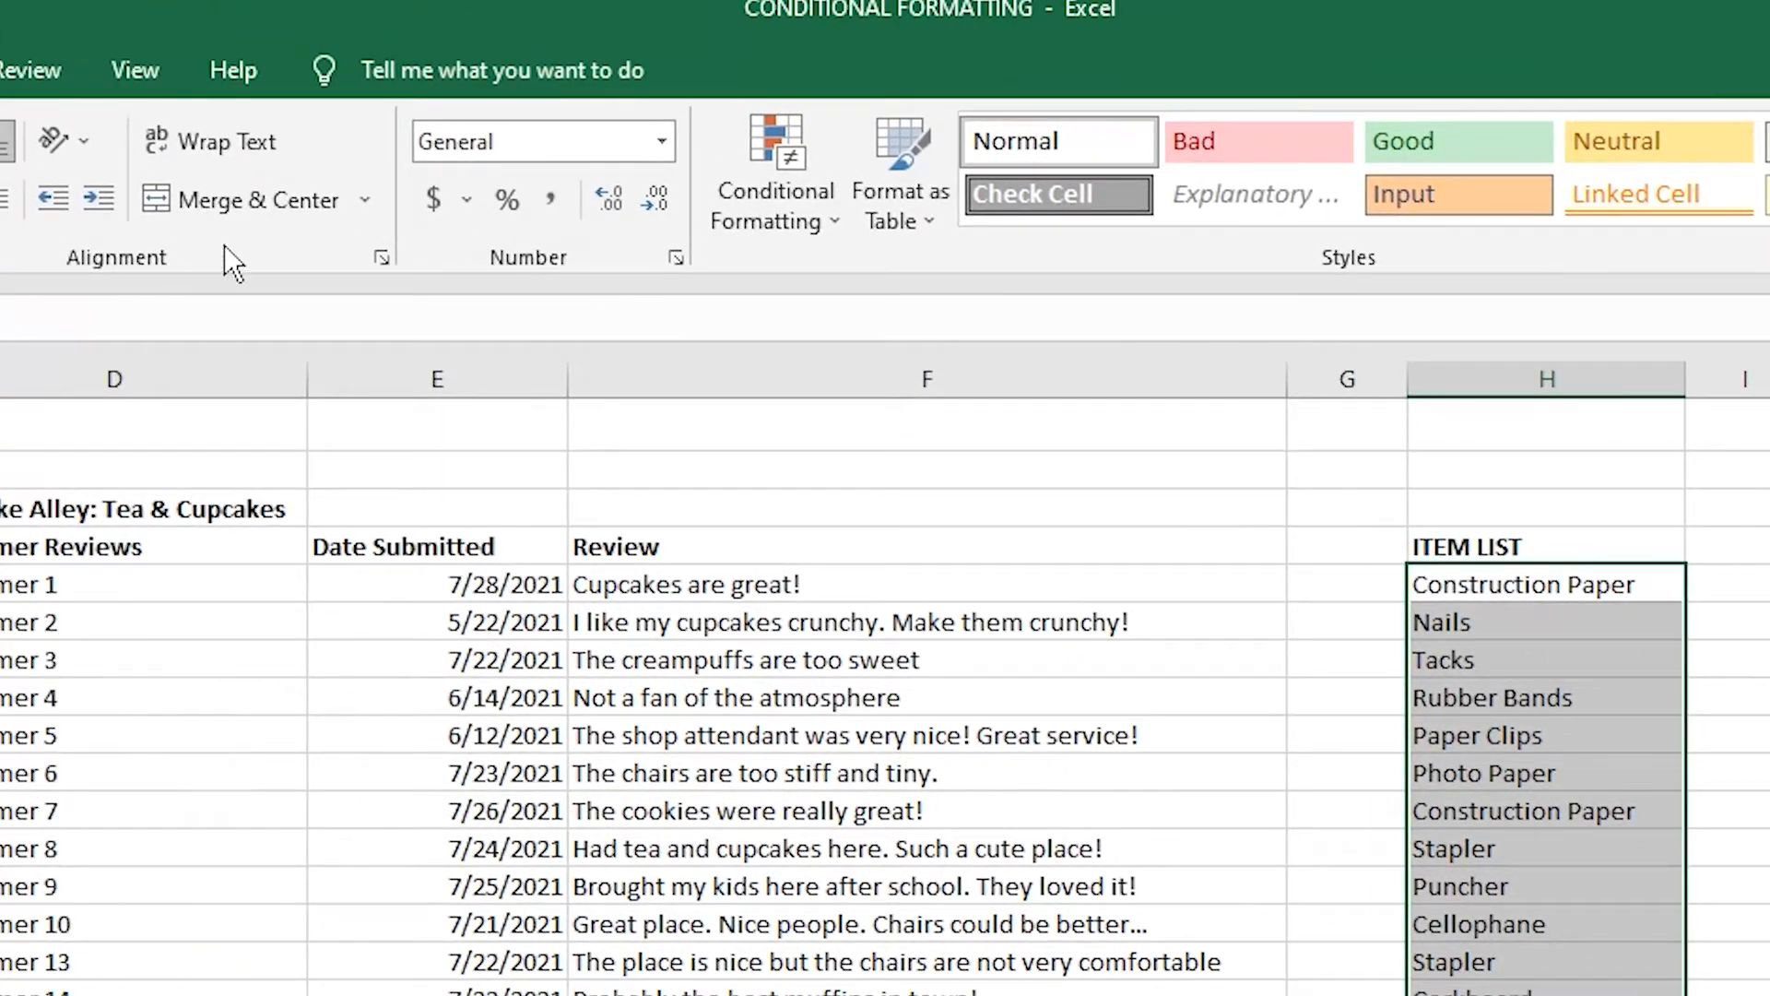
{"action": "left_click", "coordinate": [794, 158]}
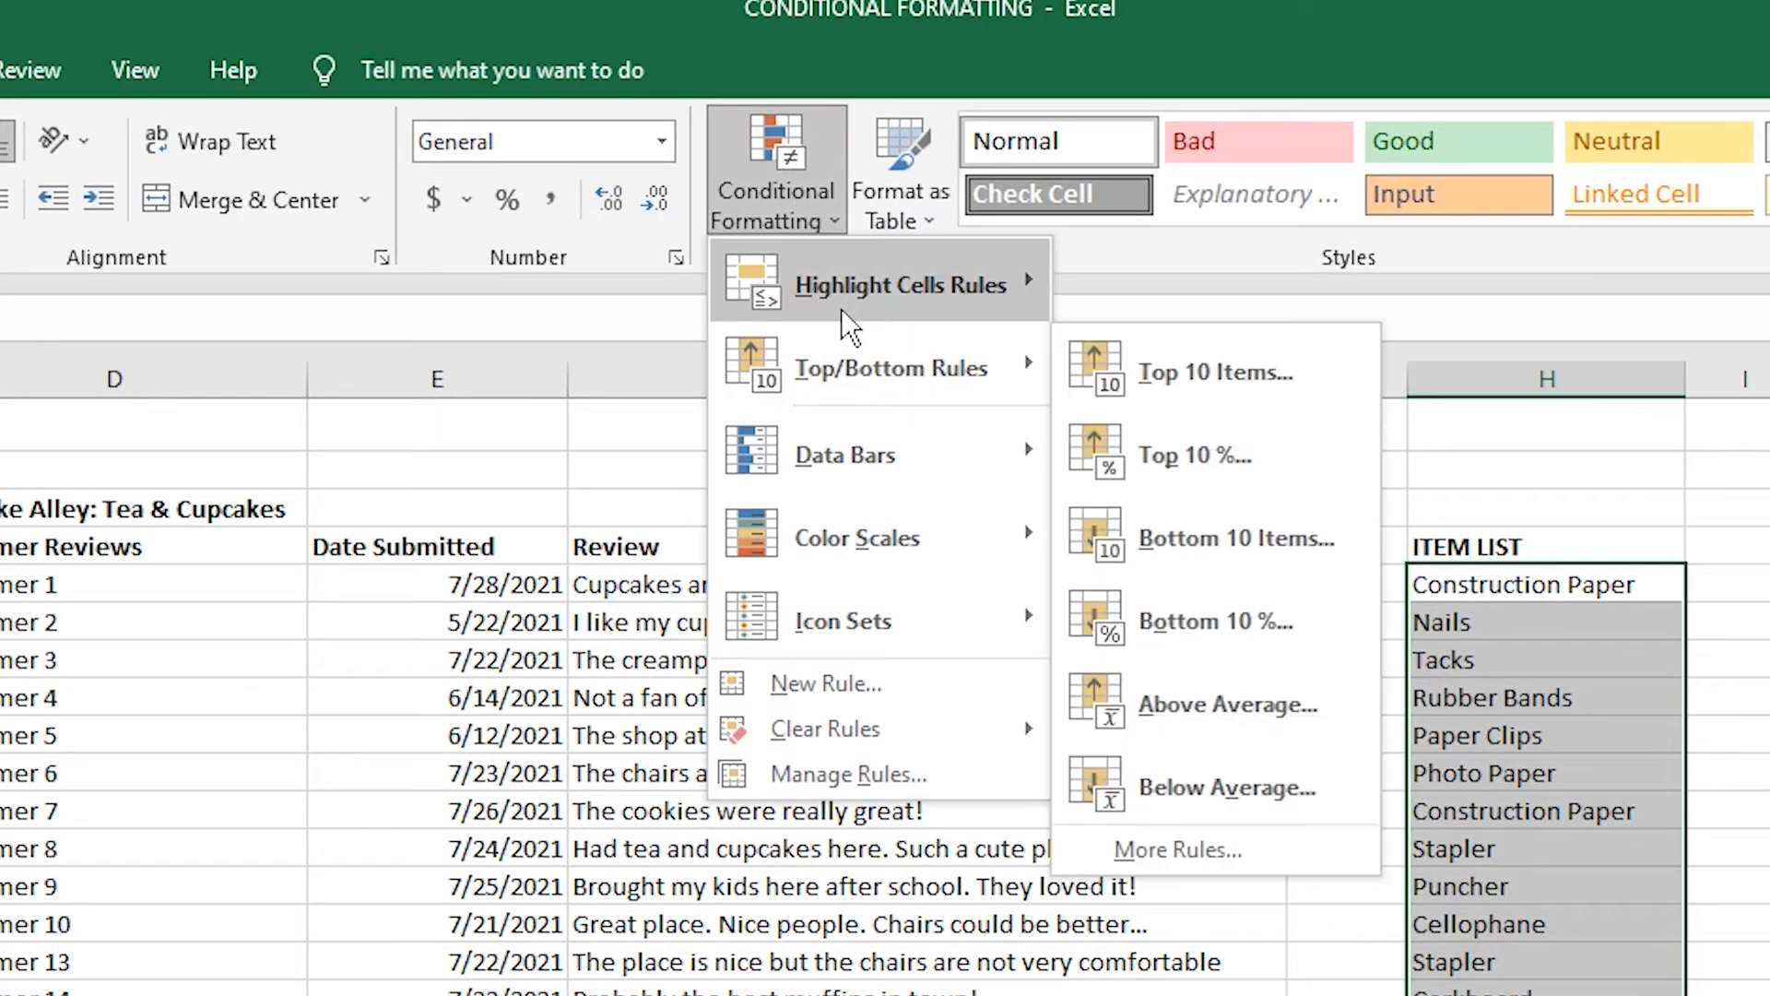
{"action": "mouse_move", "coordinate": [843, 307]}
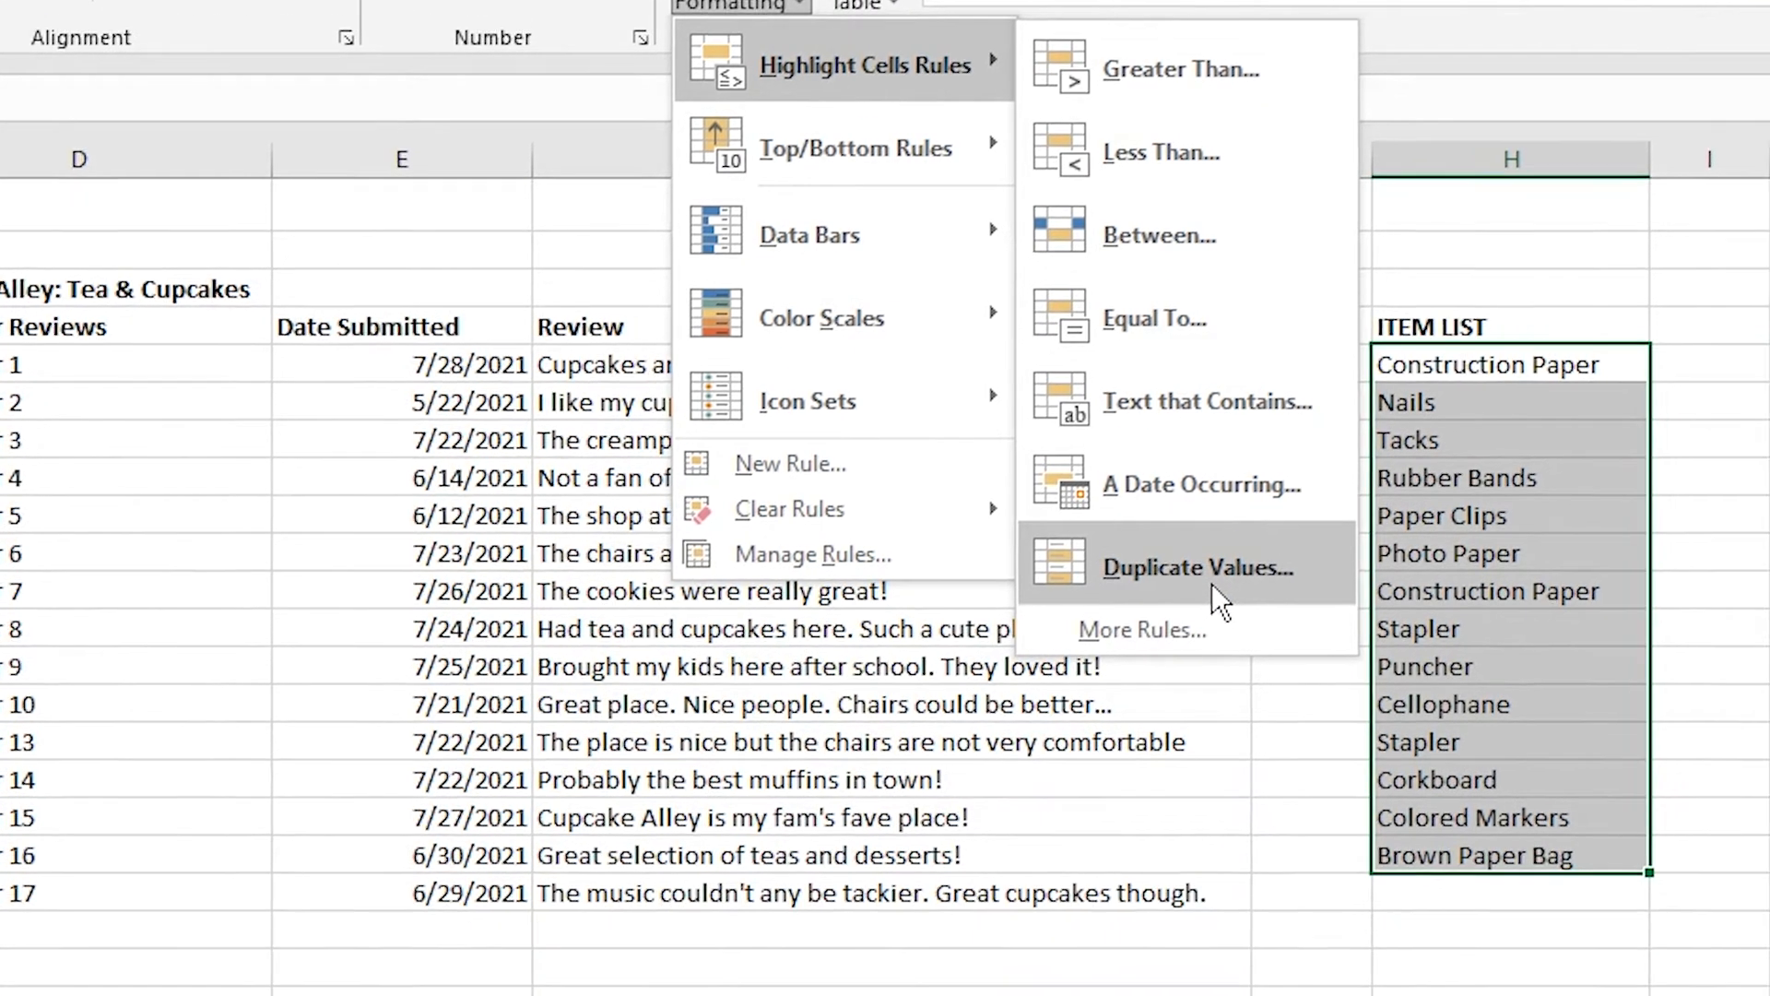
{"action": "left_click", "coordinate": [1247, 799]}
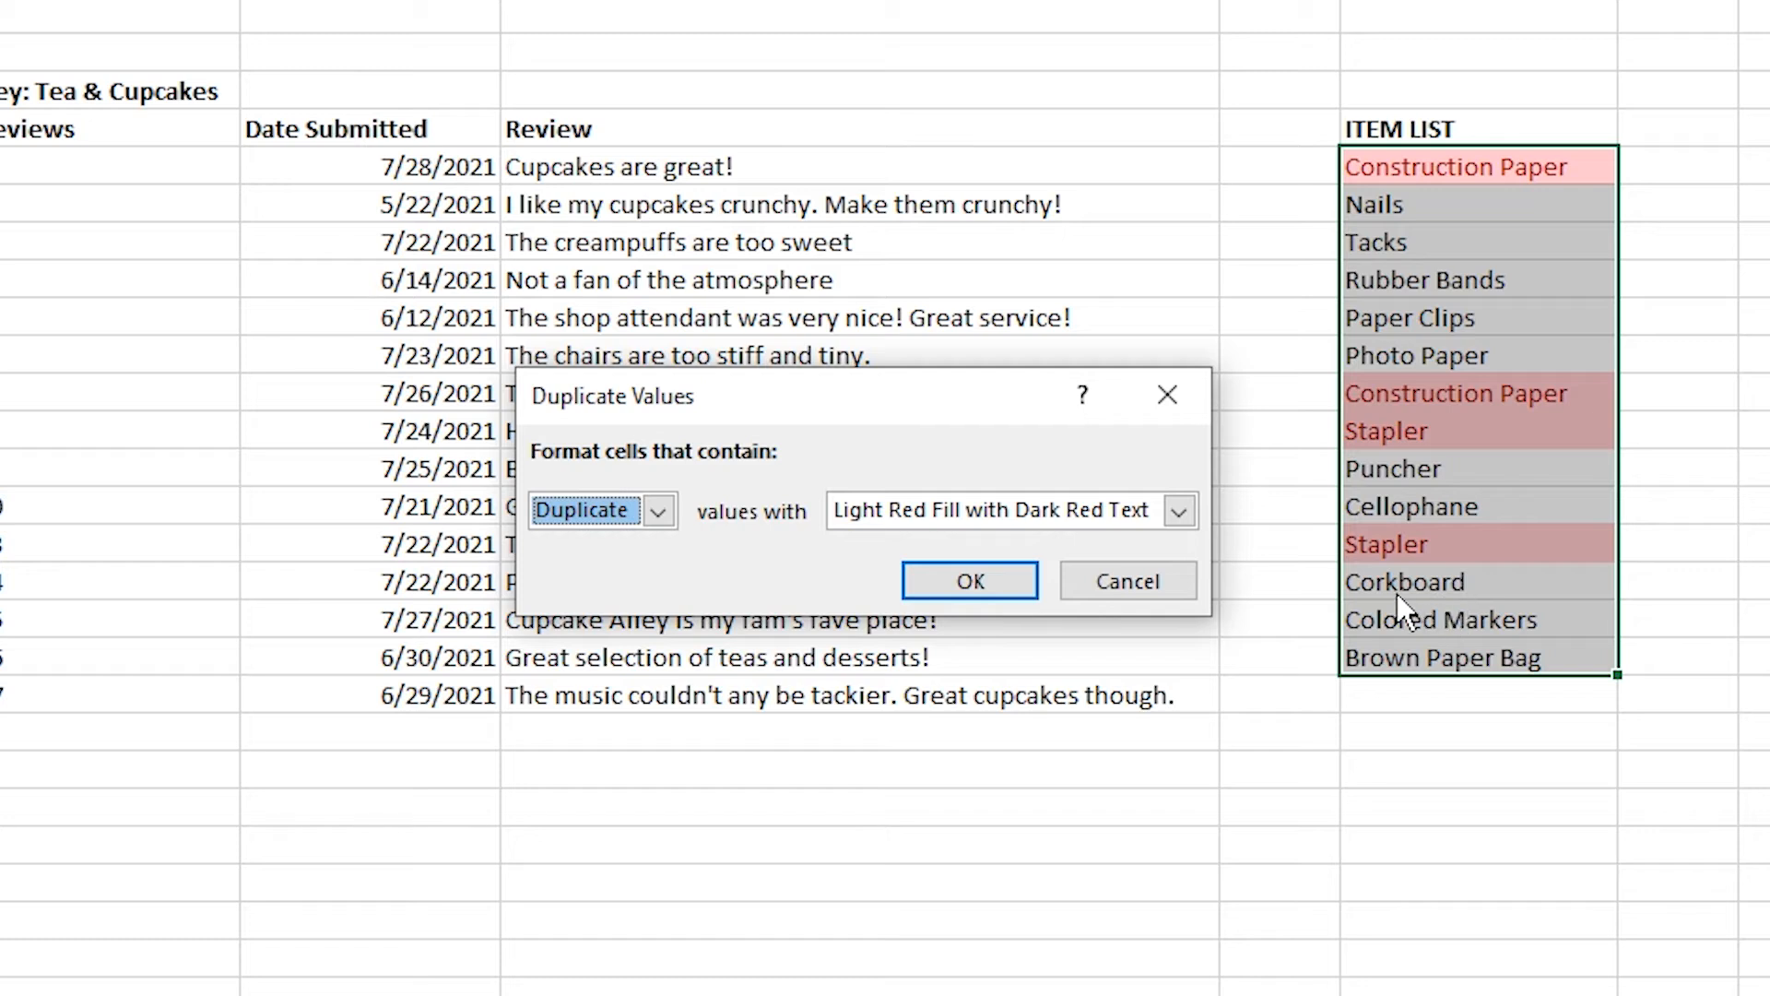
{"action": "left_click", "coordinate": [659, 511]}
{"action": "left_click", "coordinate": [590, 572]}
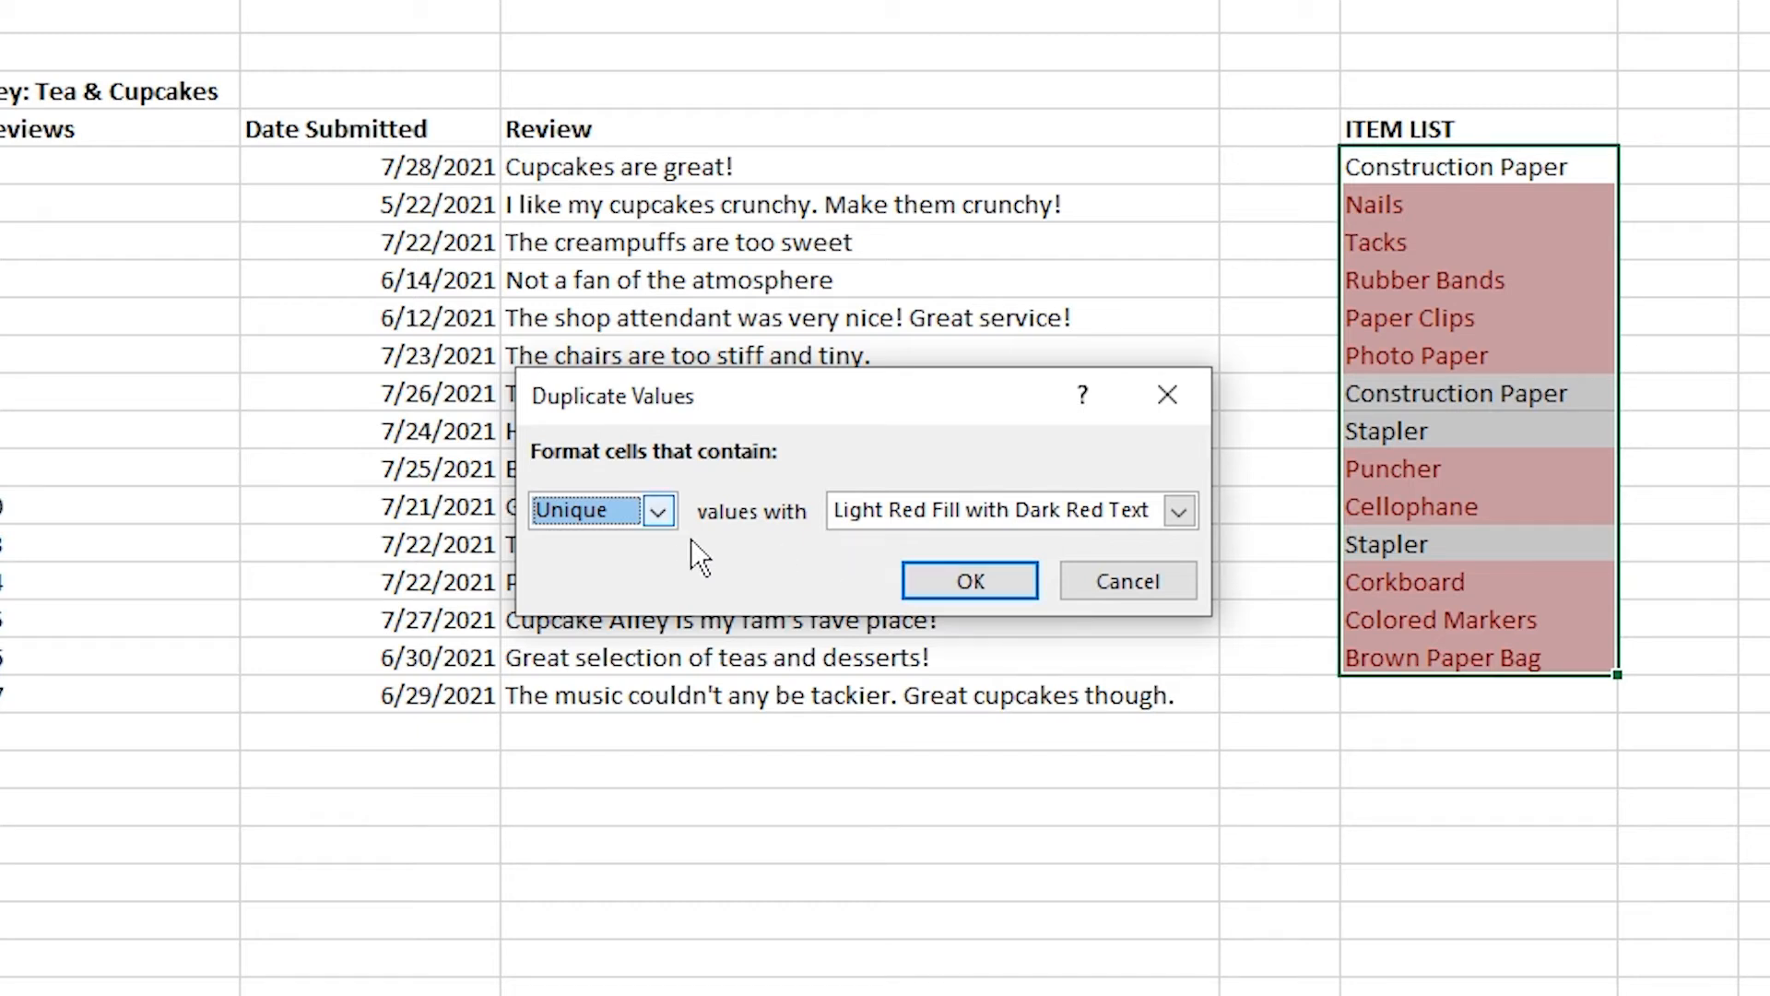
{"action": "left_click", "coordinate": [659, 511]}
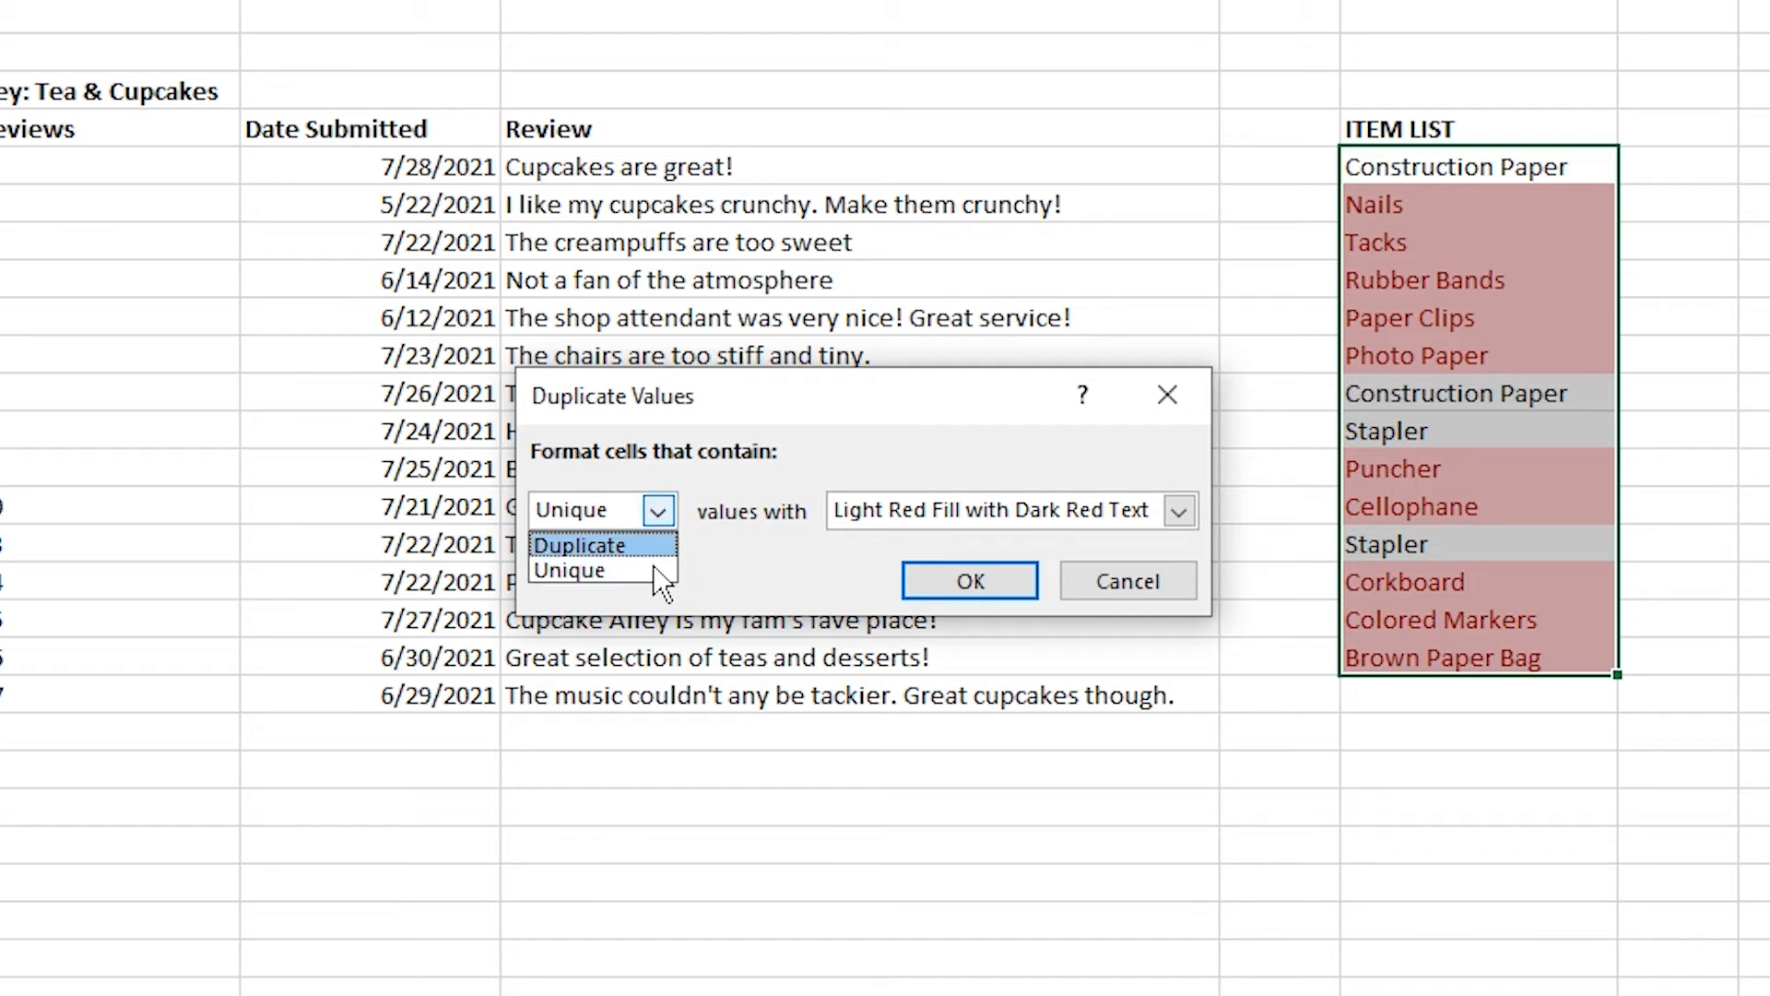
{"action": "left_click", "coordinate": [645, 546]}
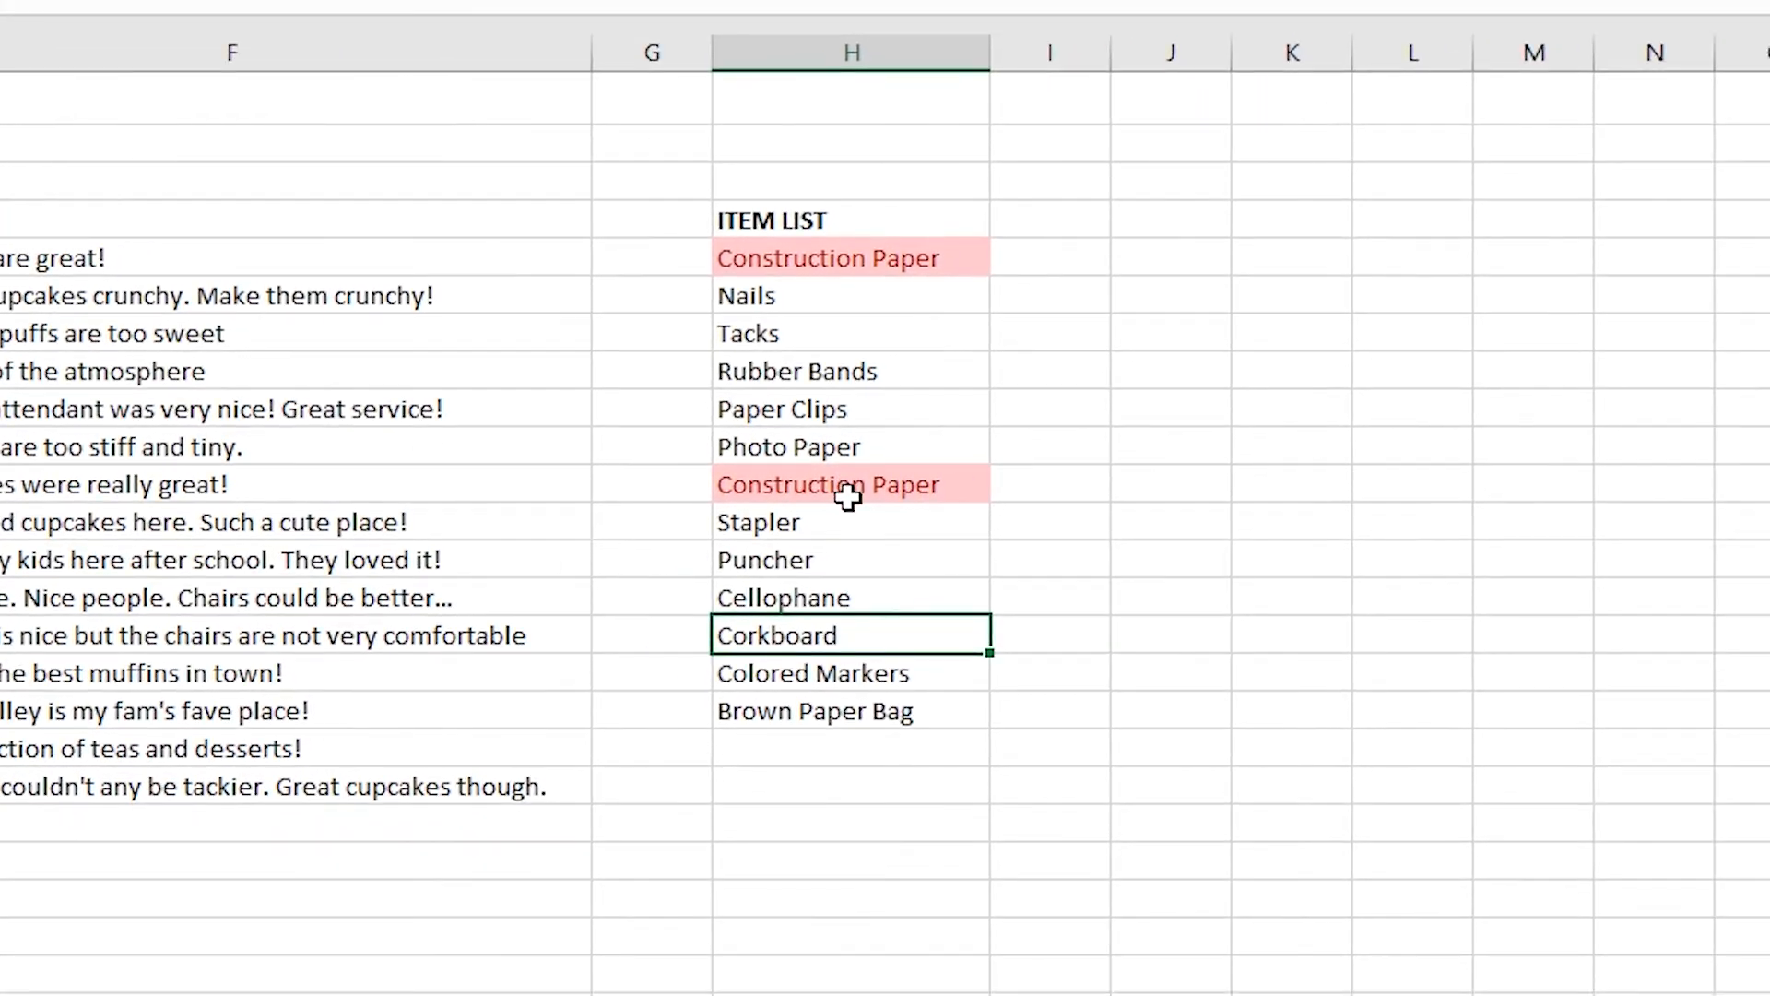
Delete the first Construction Paper cell, H5, from the item list and shift the cells below it up.
{"action": "left_click", "coordinate": [1210, 208]}
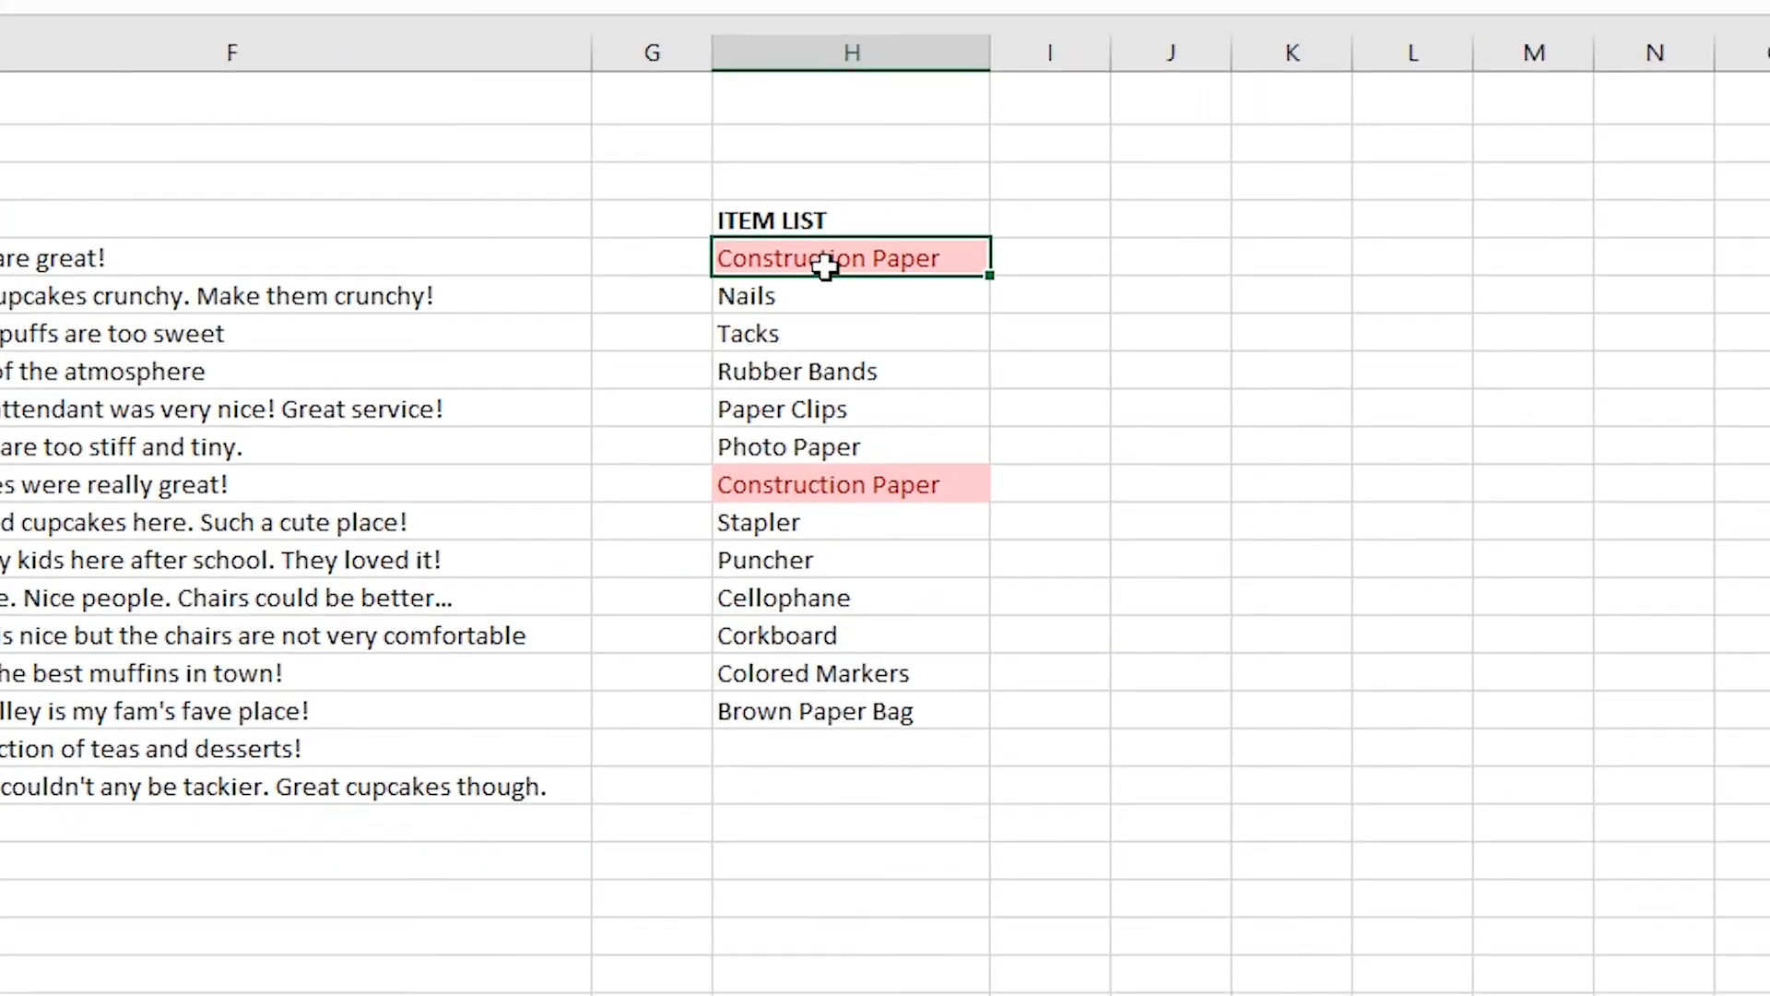
{"action": "right_click", "coordinate": [1229, 208]}
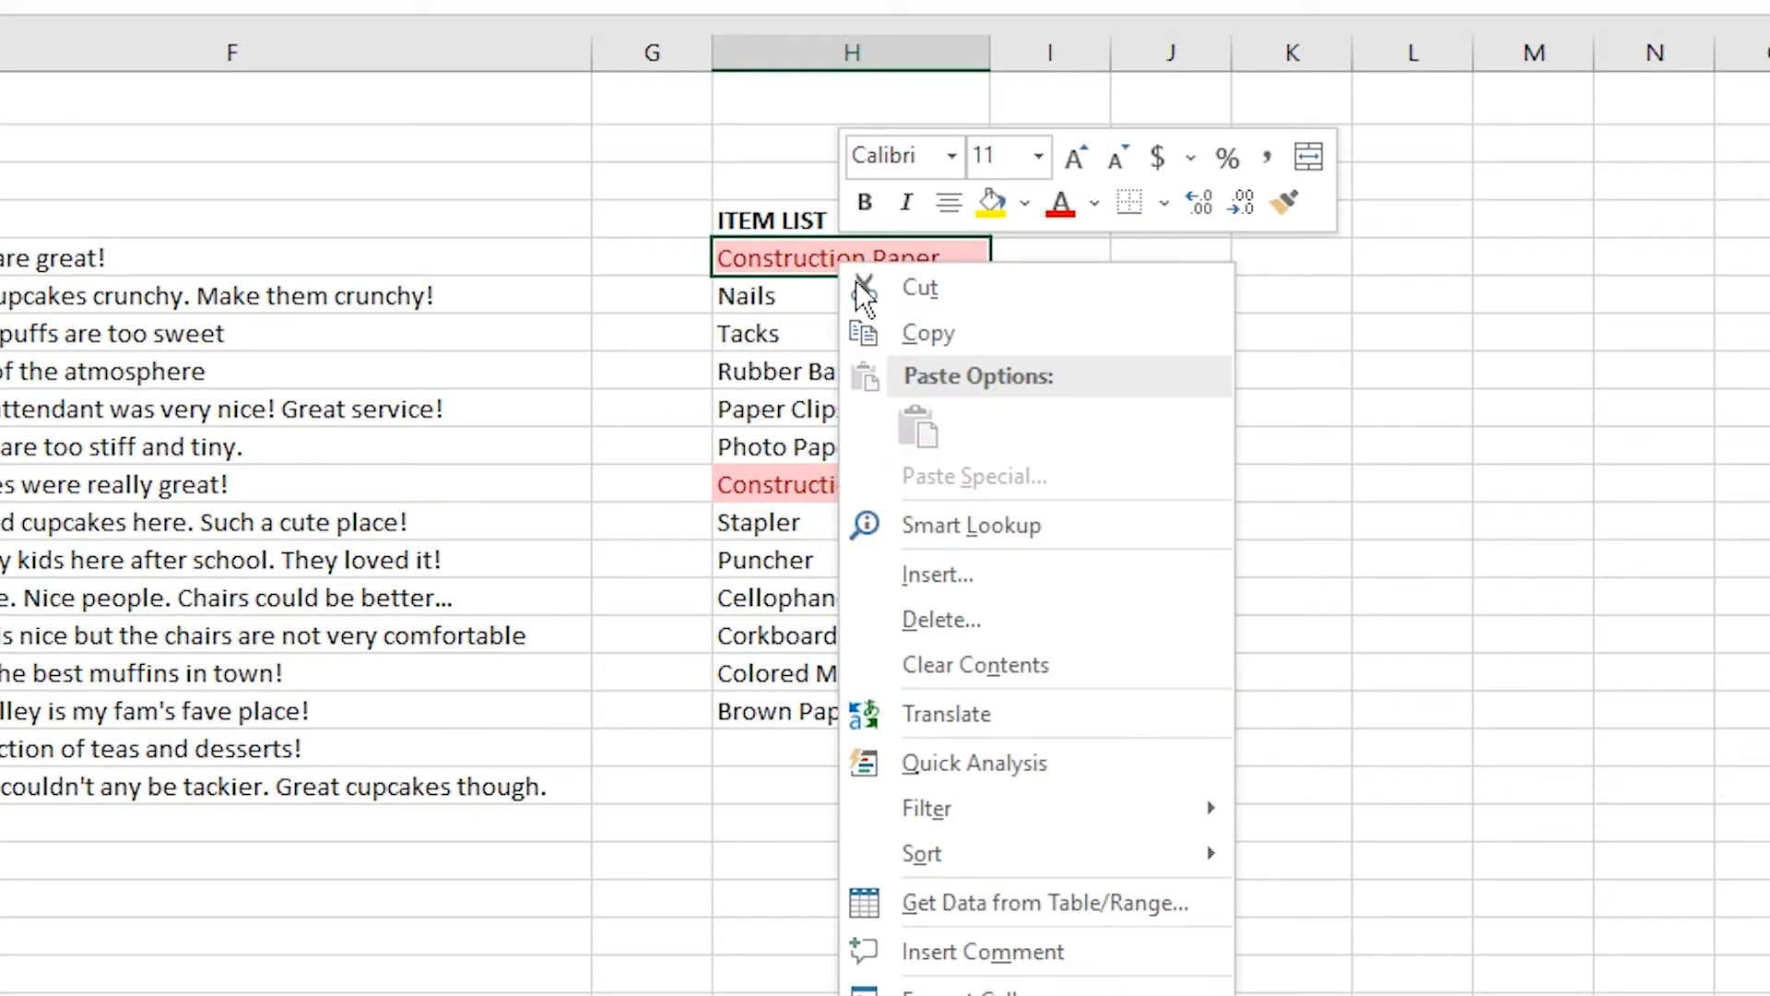
{"action": "left_click", "coordinate": [941, 620]}
{"action": "left_click", "coordinate": [856, 728]}
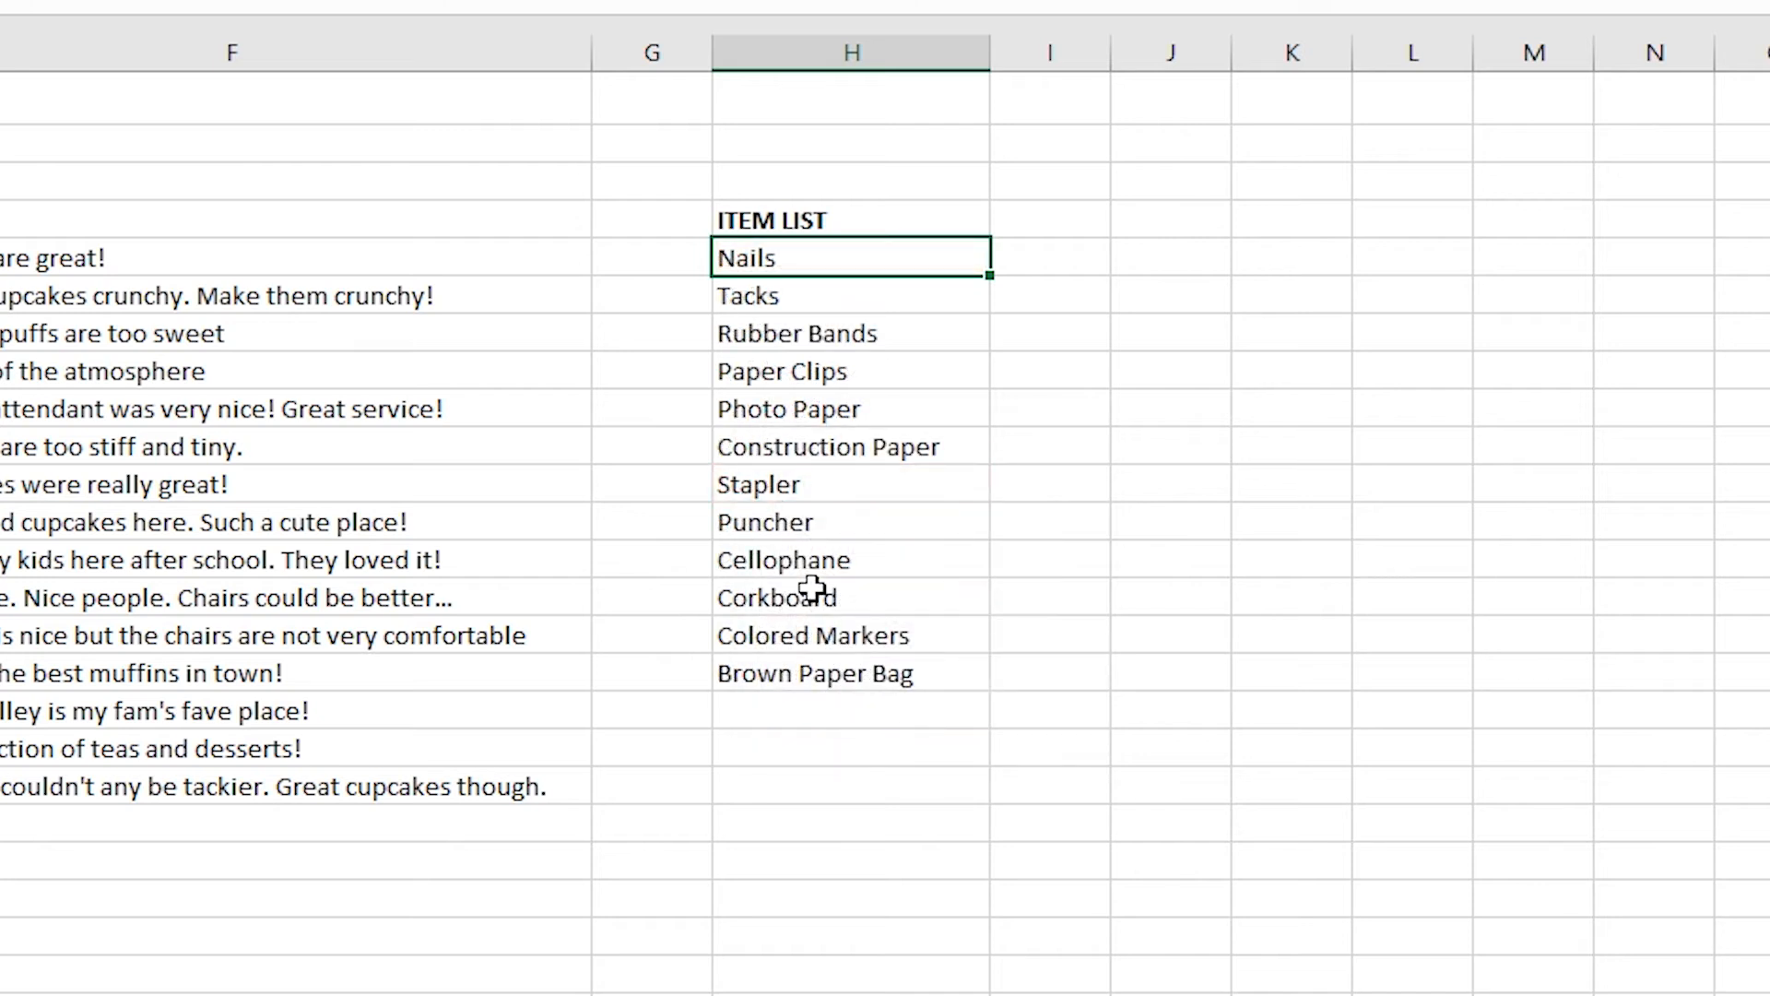
{"action": "left_click", "coordinate": [634, 909]}
{"action": "left_click", "coordinate": [646, 978]}
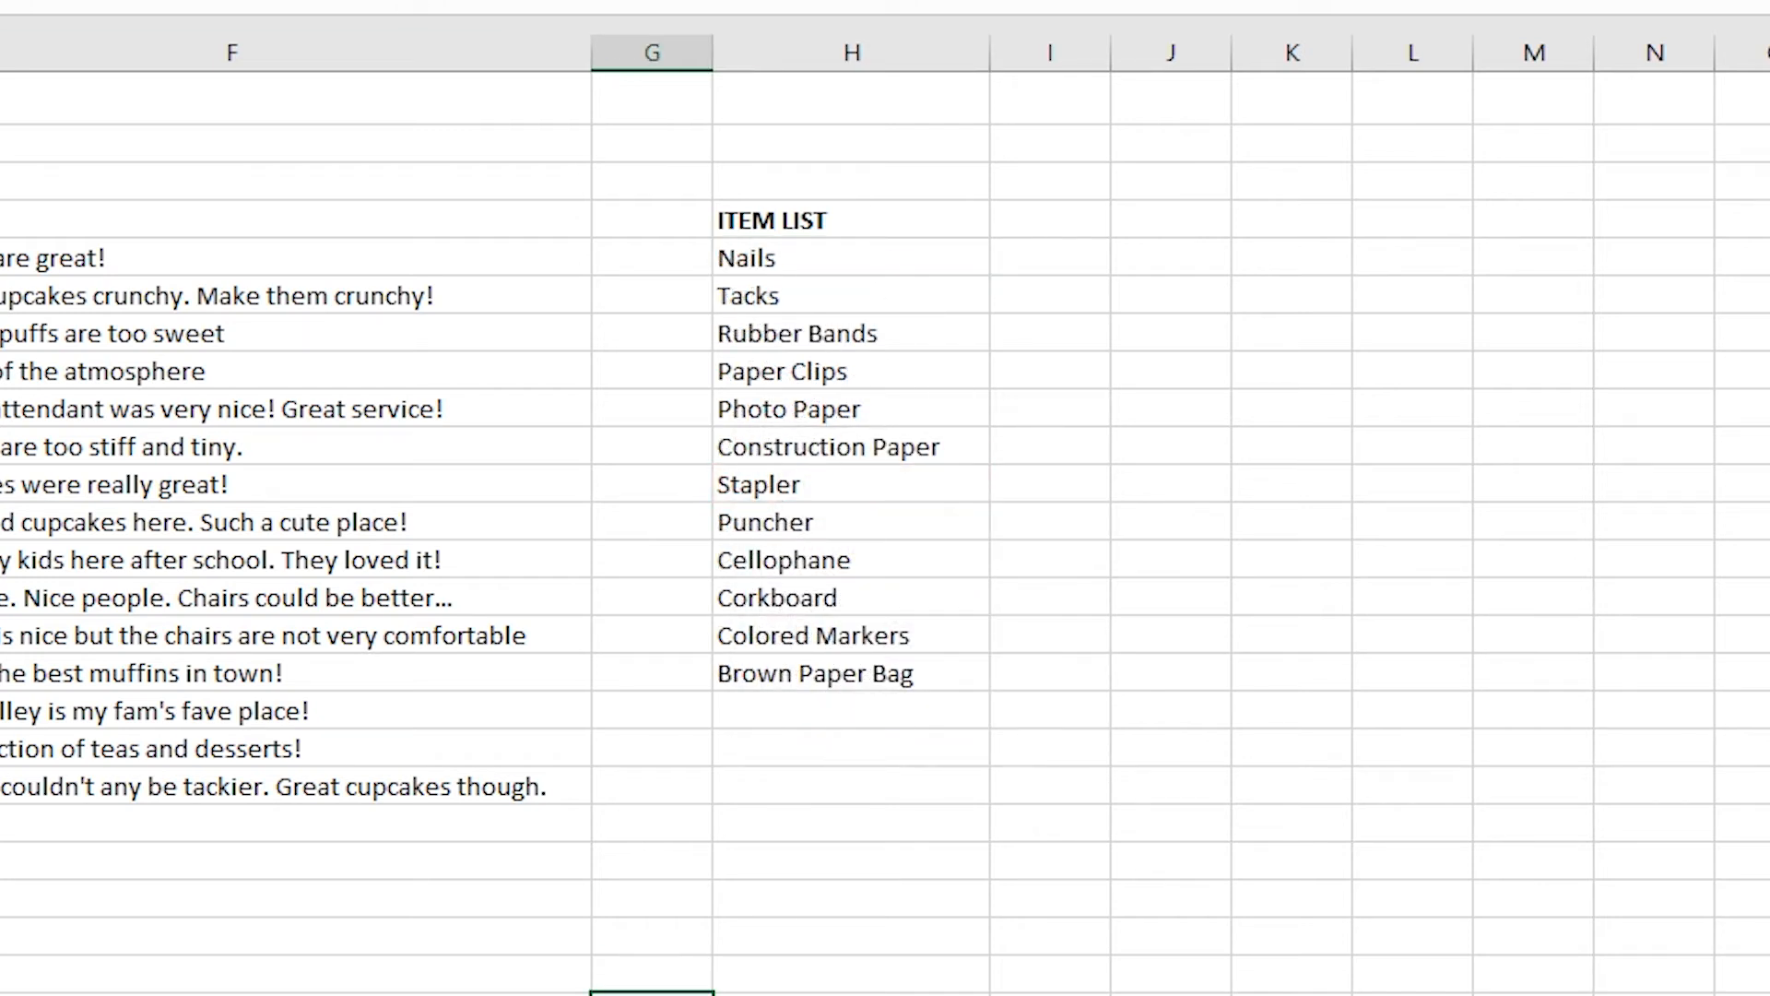
{"action": "left_click", "coordinate": [855, 486]}
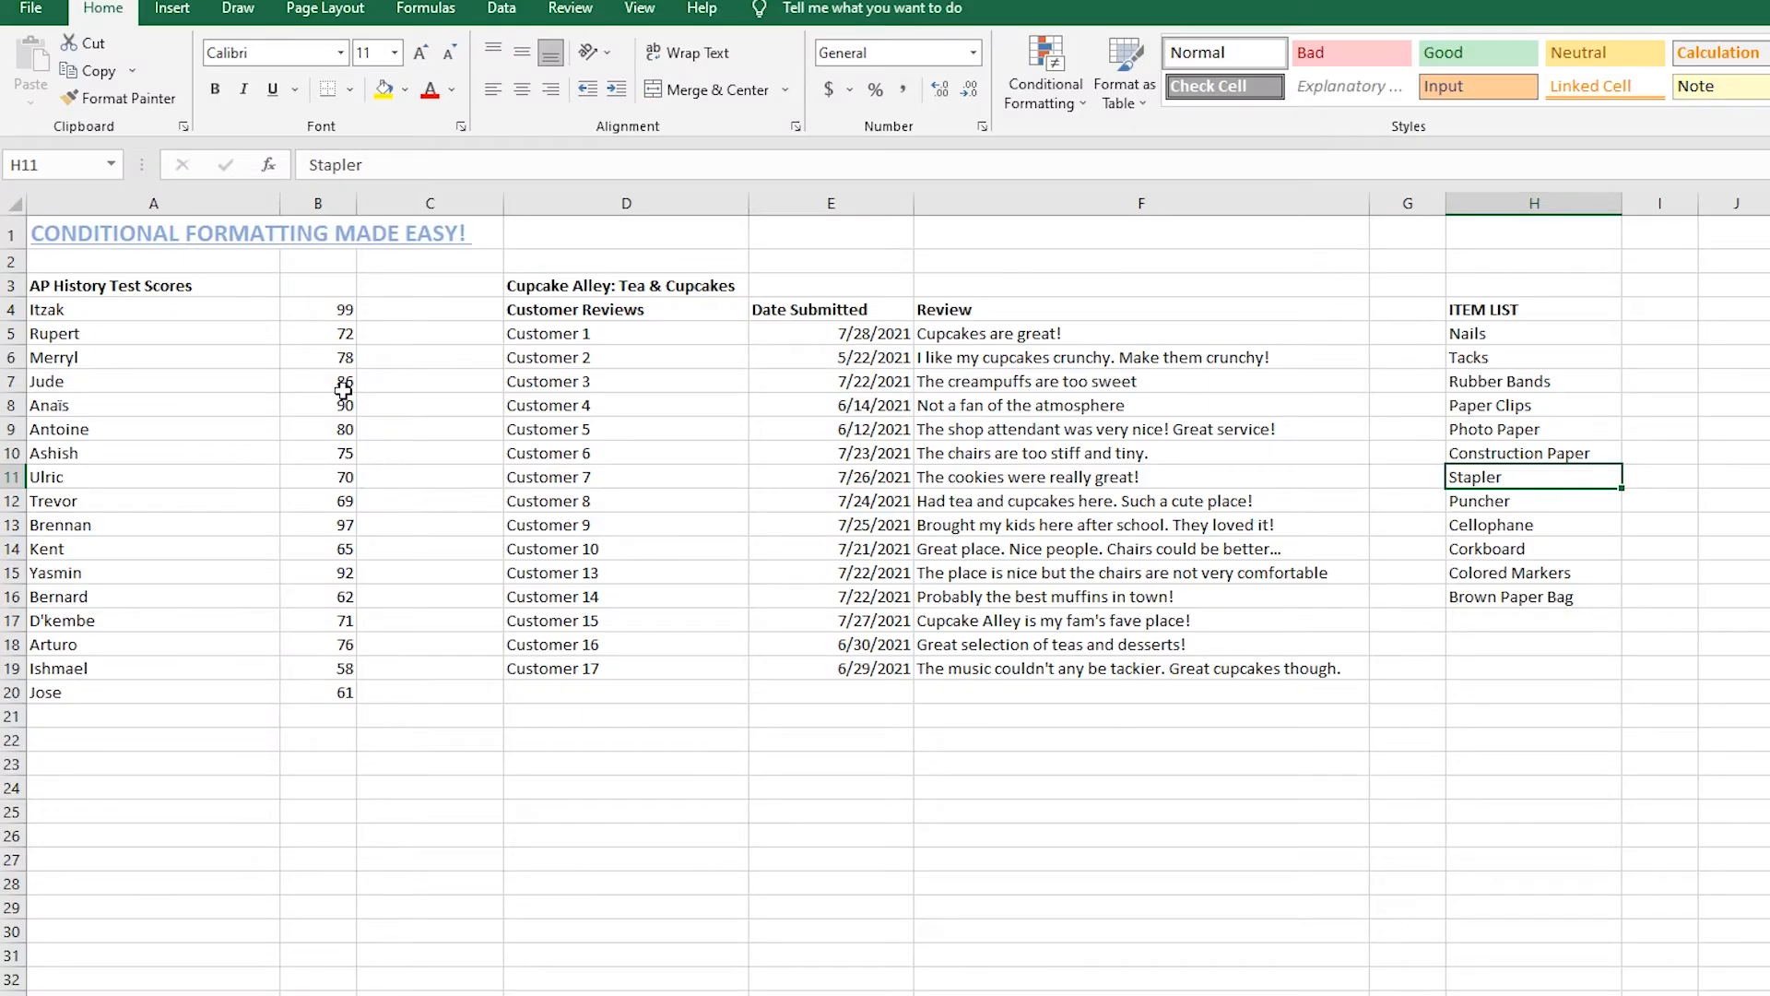
Format the top 30% of the AP History test scores in B4:B20 with Green Fill with Dark Green Text.
{"action": "left_click", "coordinate": [327, 318]}
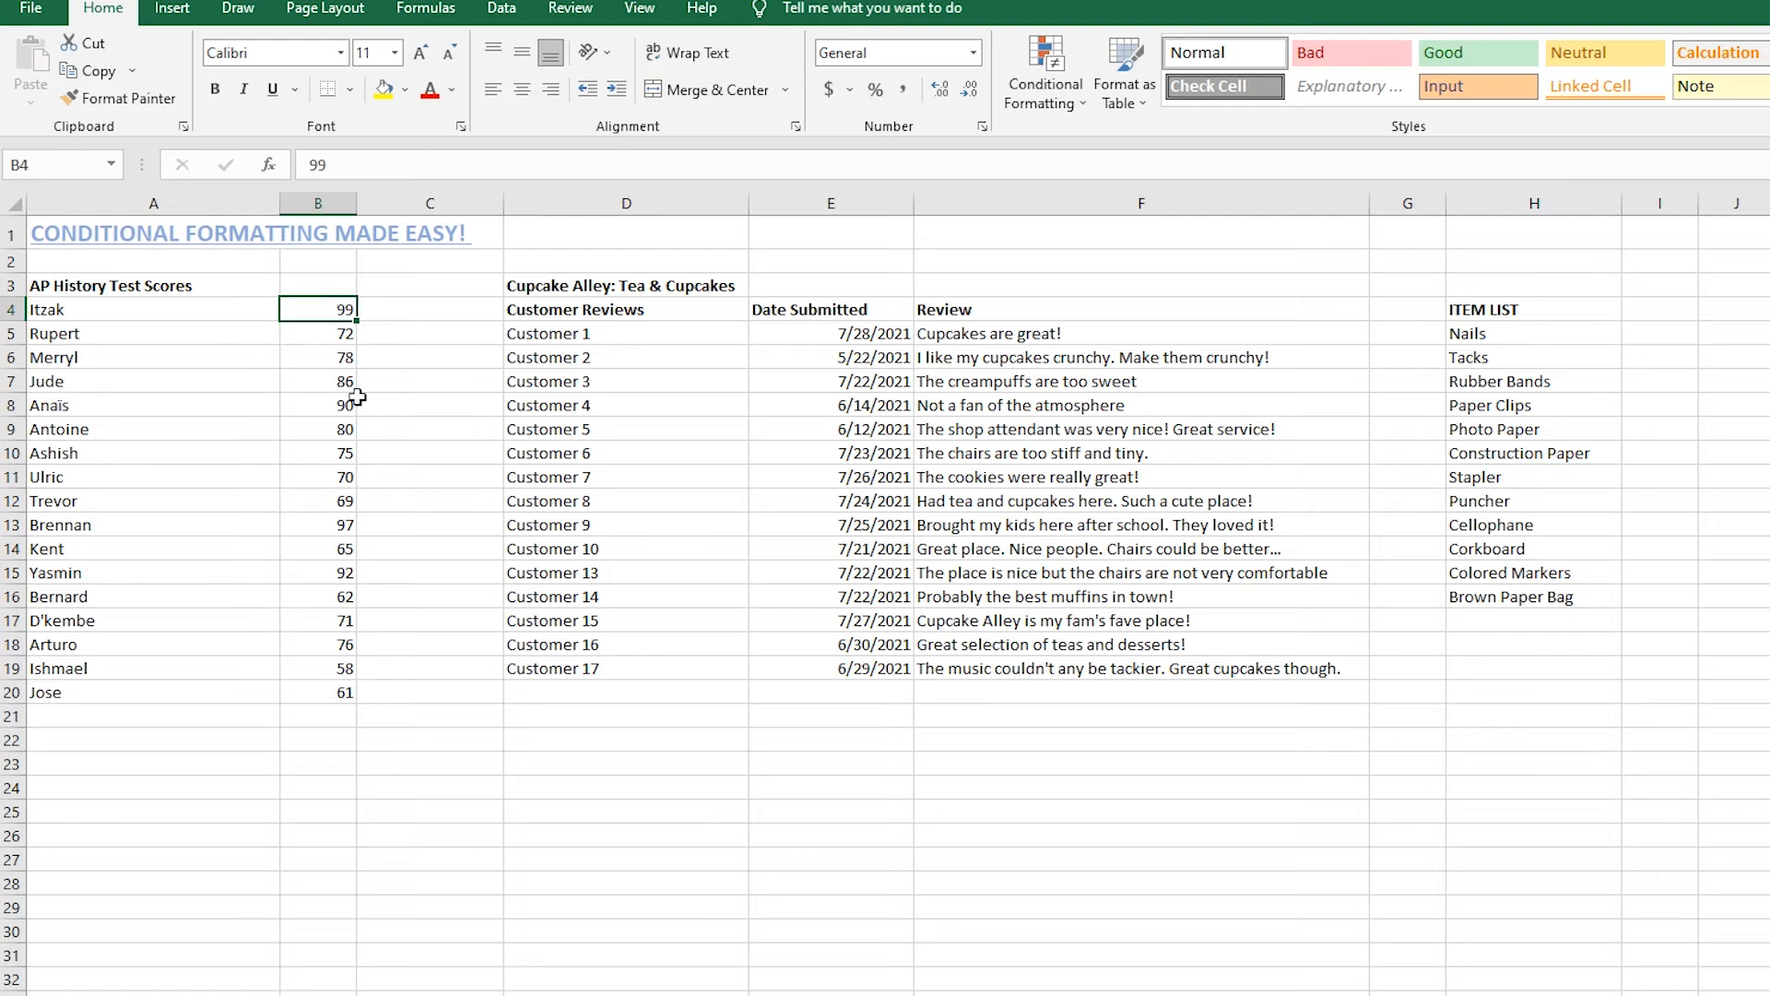
{"action": "key", "text": "ctrl+shift+Down"}
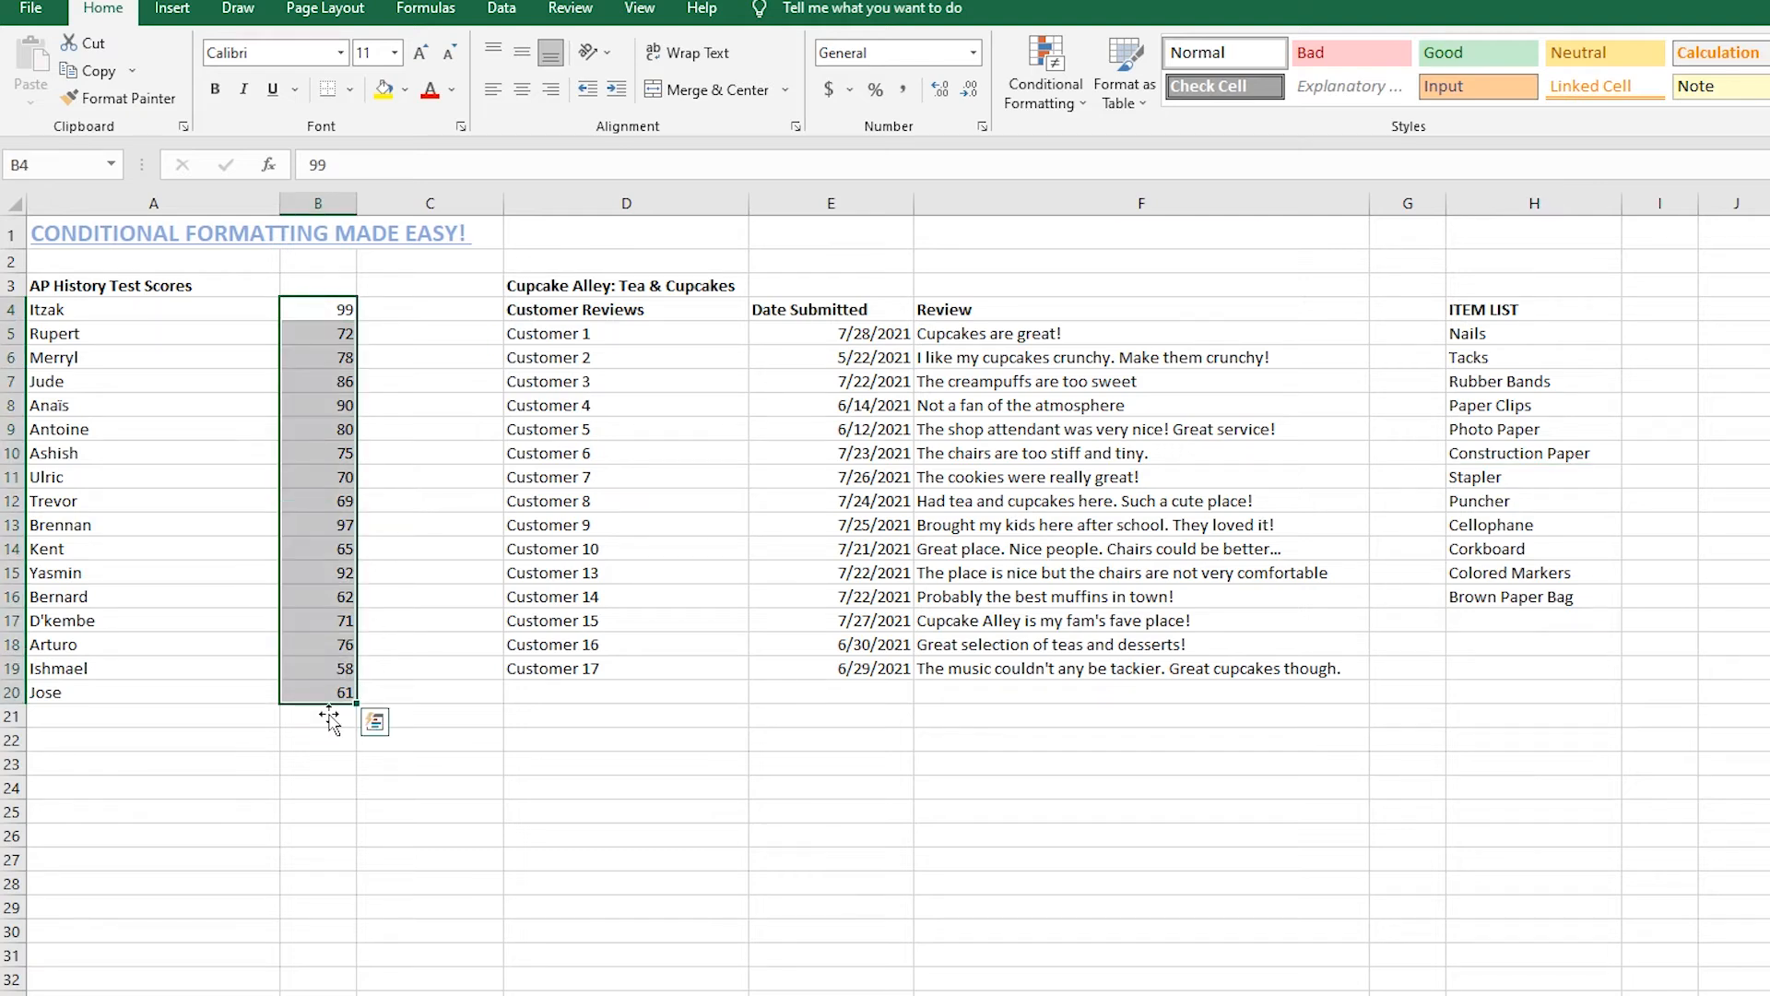
{"action": "left_click", "coordinate": [1051, 101]}
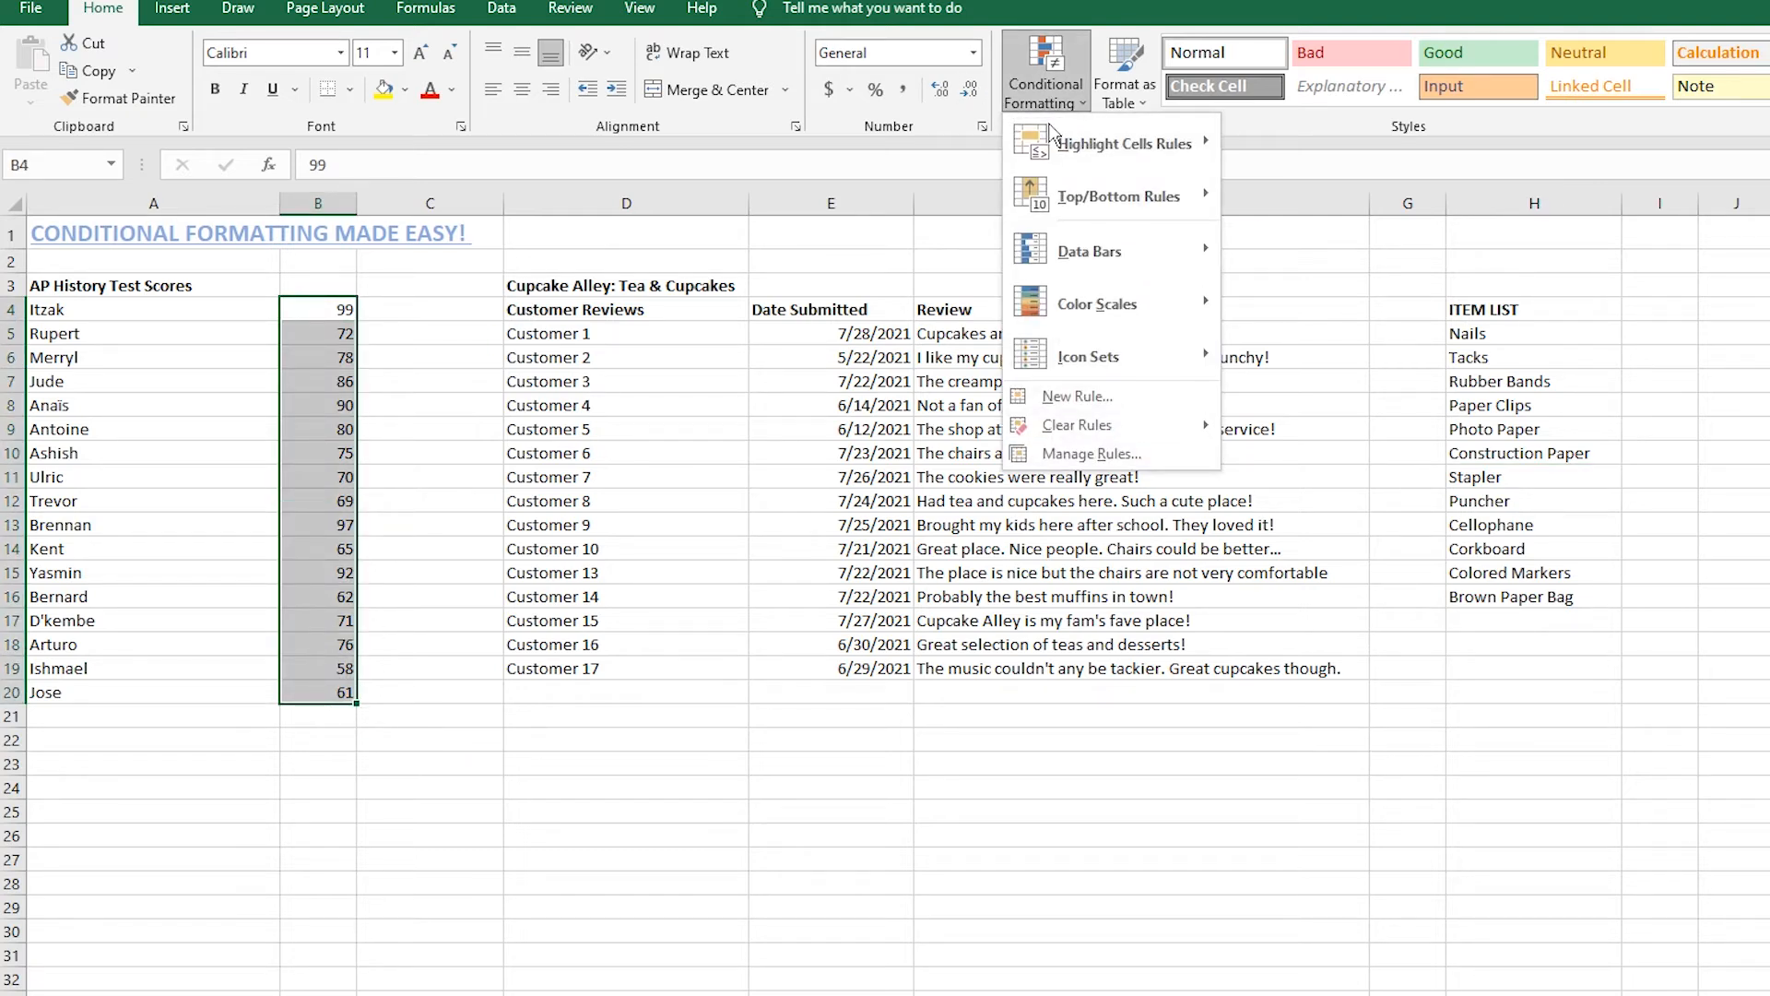
{"action": "left_click", "coordinate": [1069, 100]}
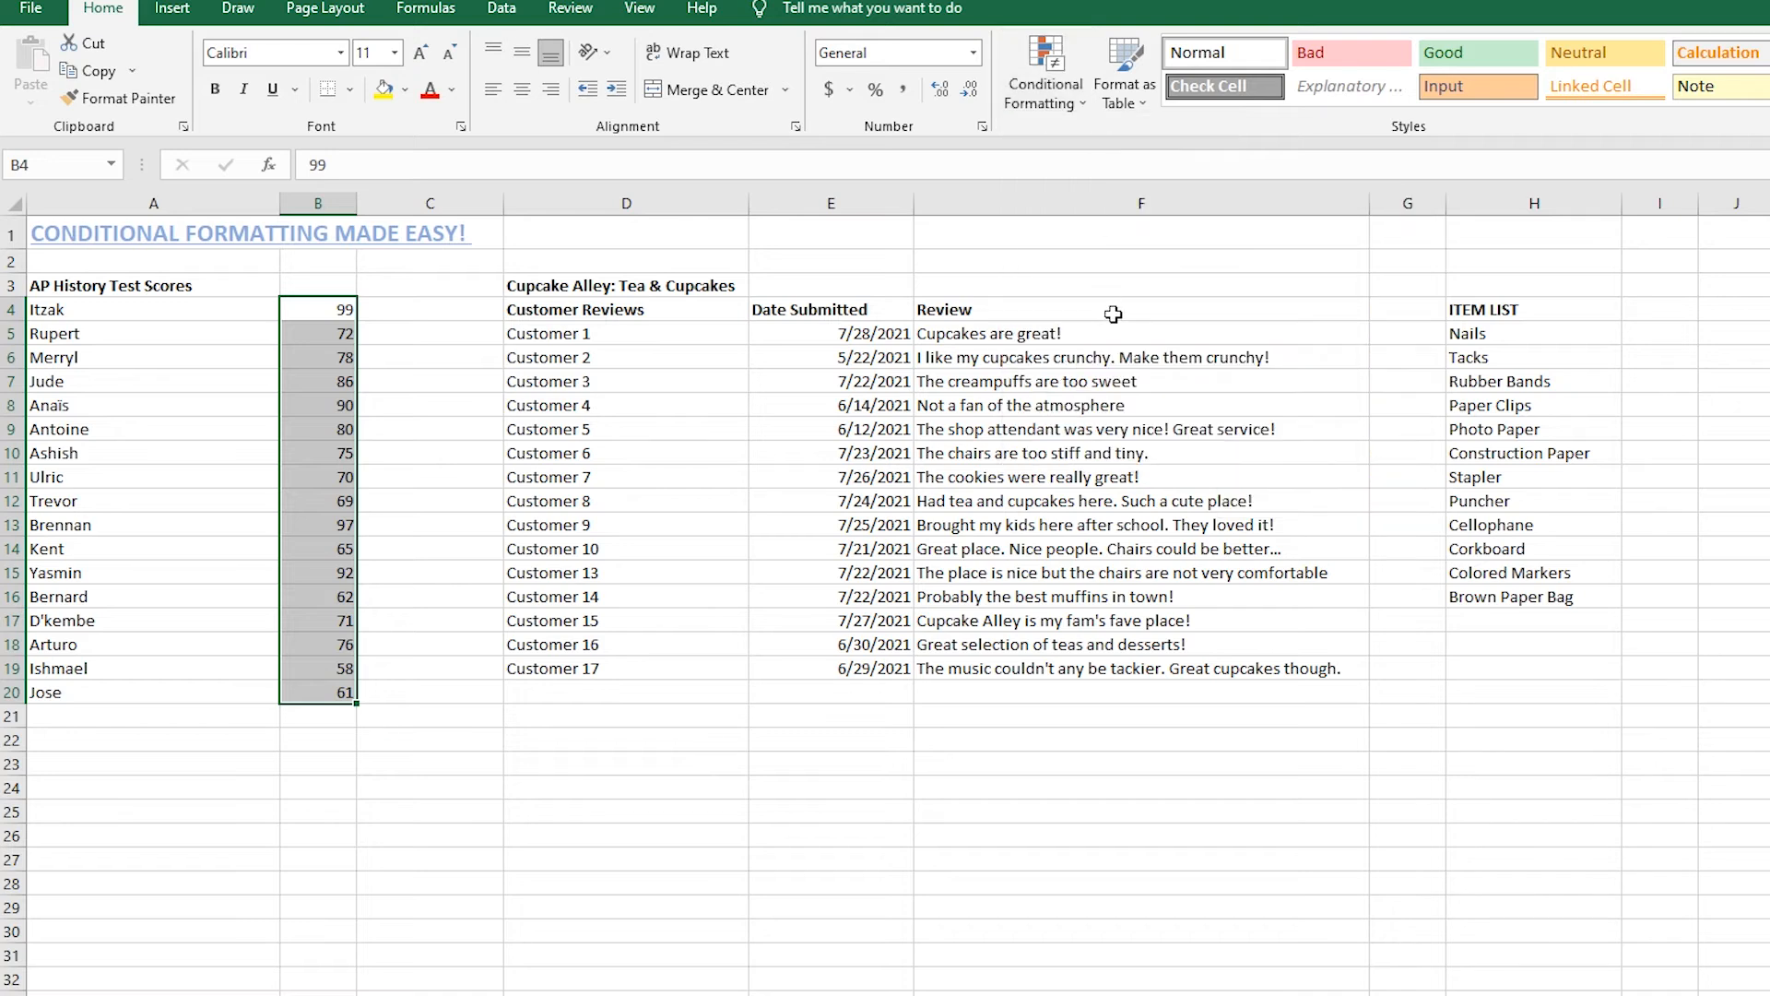
{"action": "left_click", "coordinate": [1046, 92]}
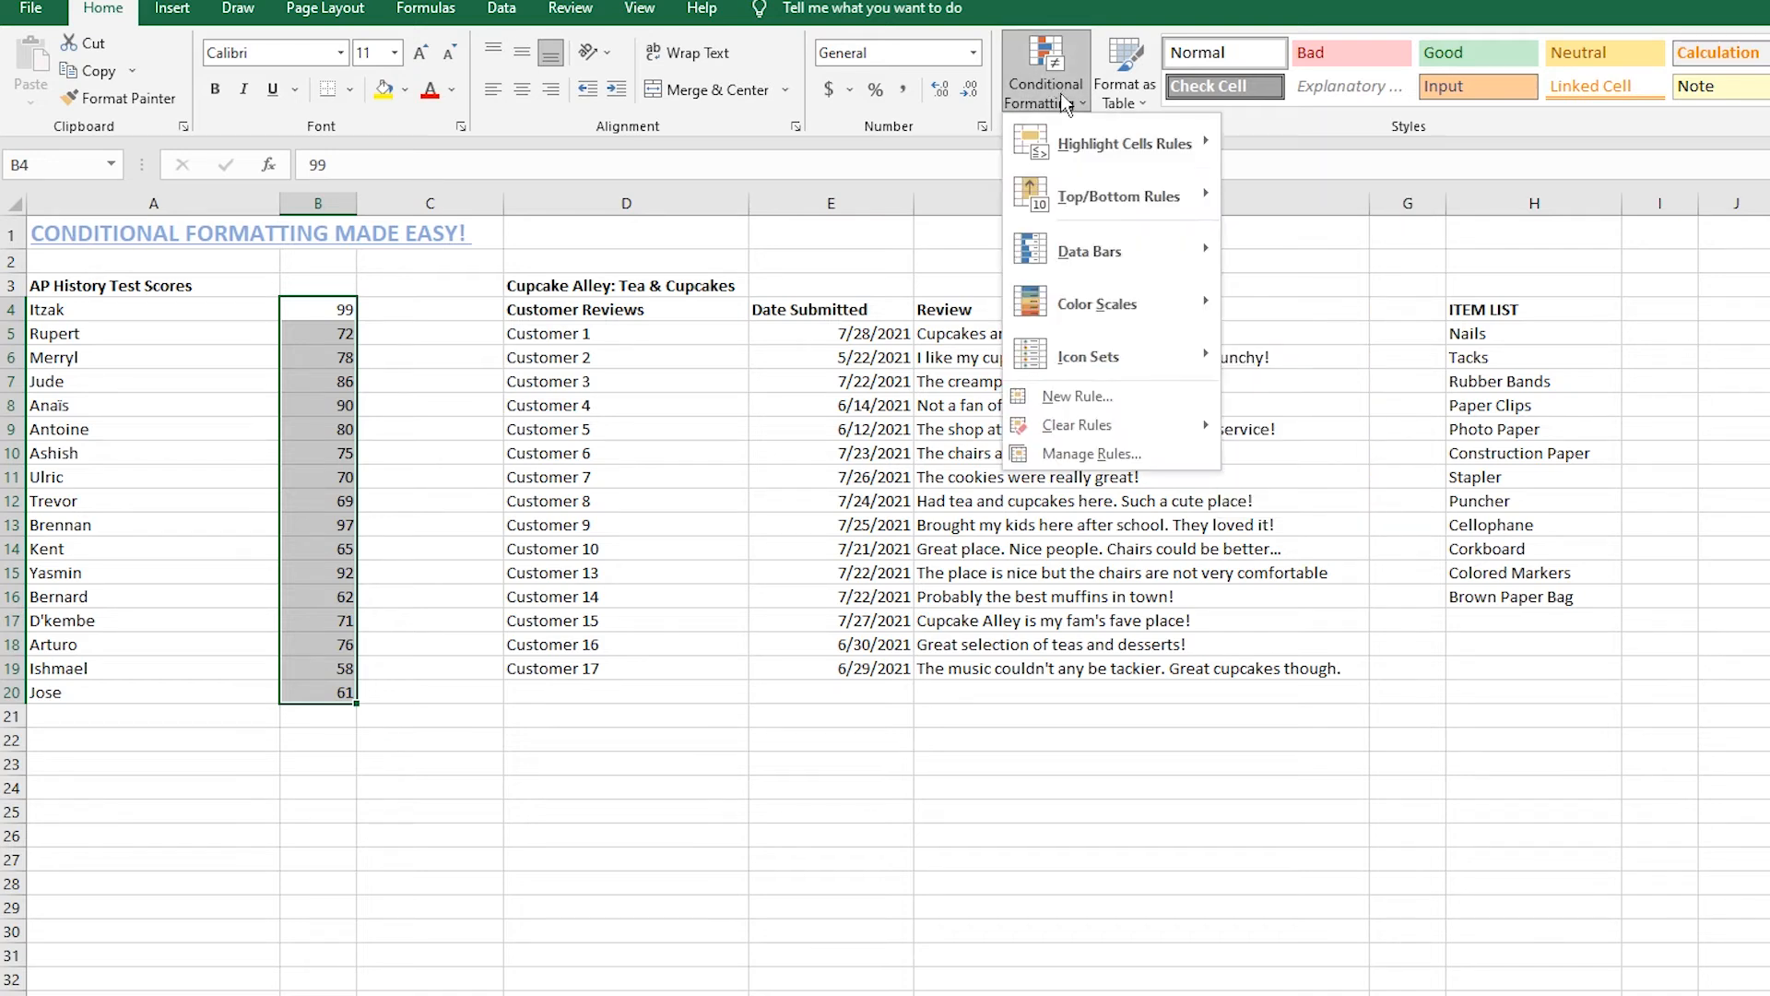
{"action": "mouse_move", "coordinate": [1126, 195]}
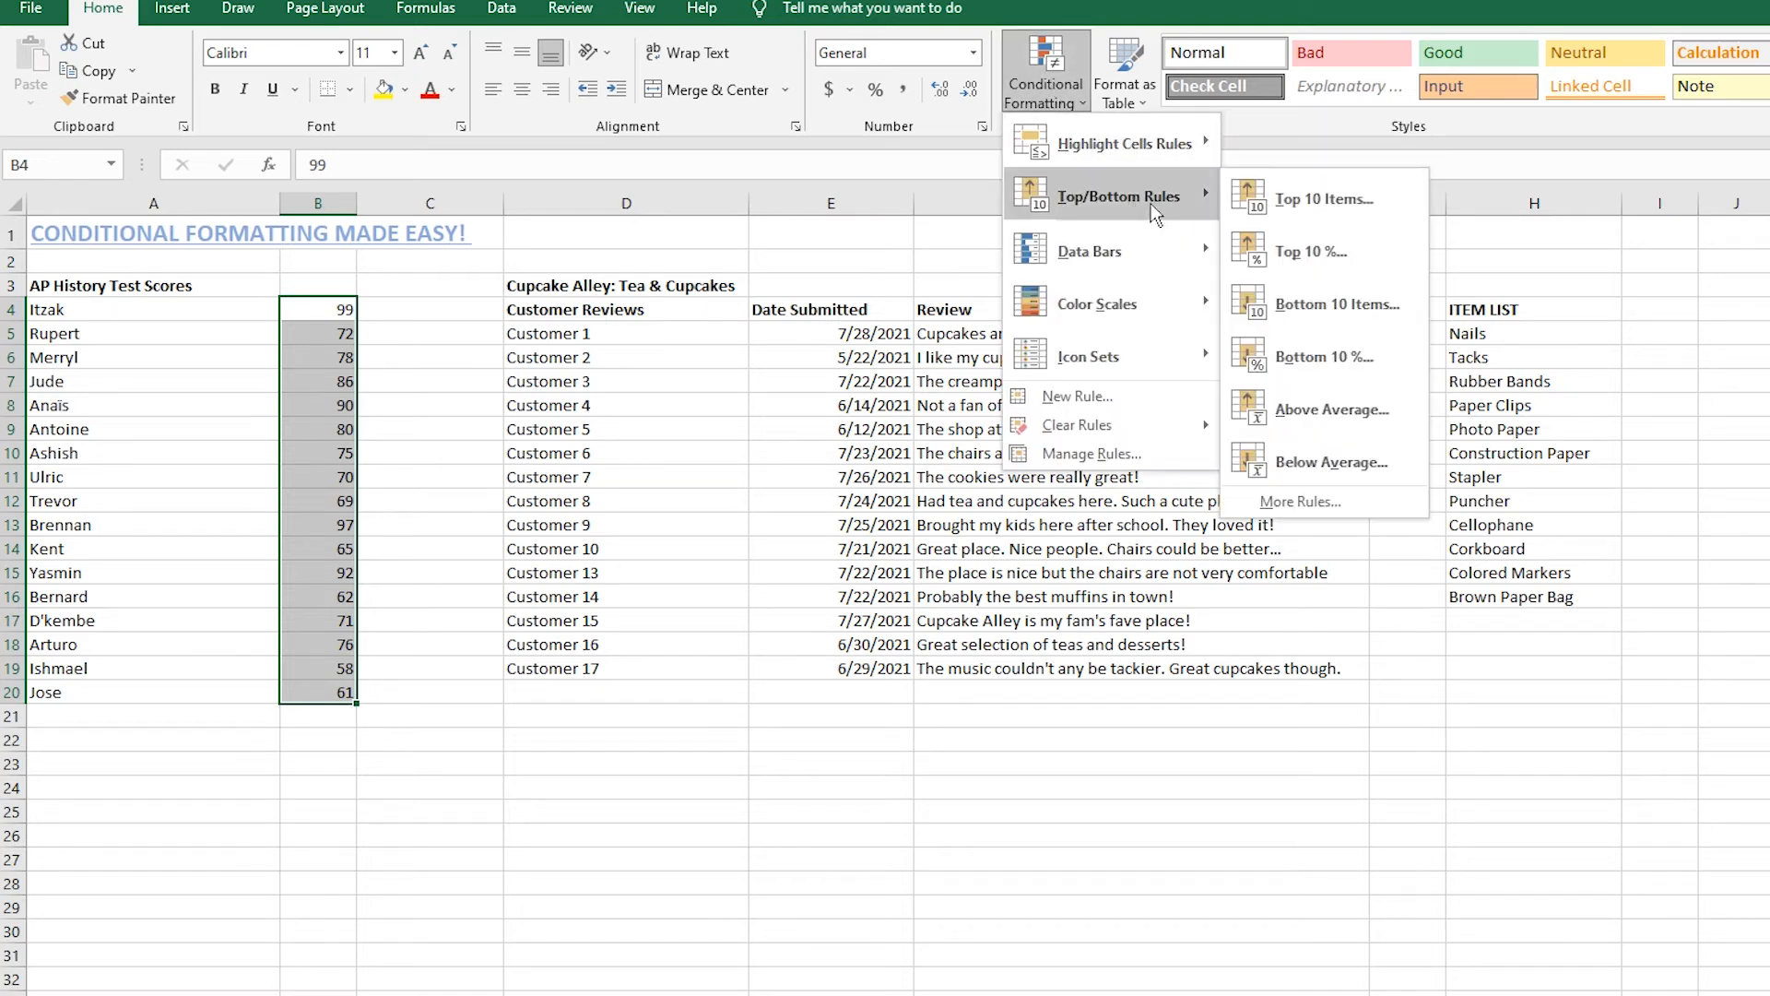
{"action": "left_click", "coordinate": [1355, 259]}
{"action": "type", "text": "30"}
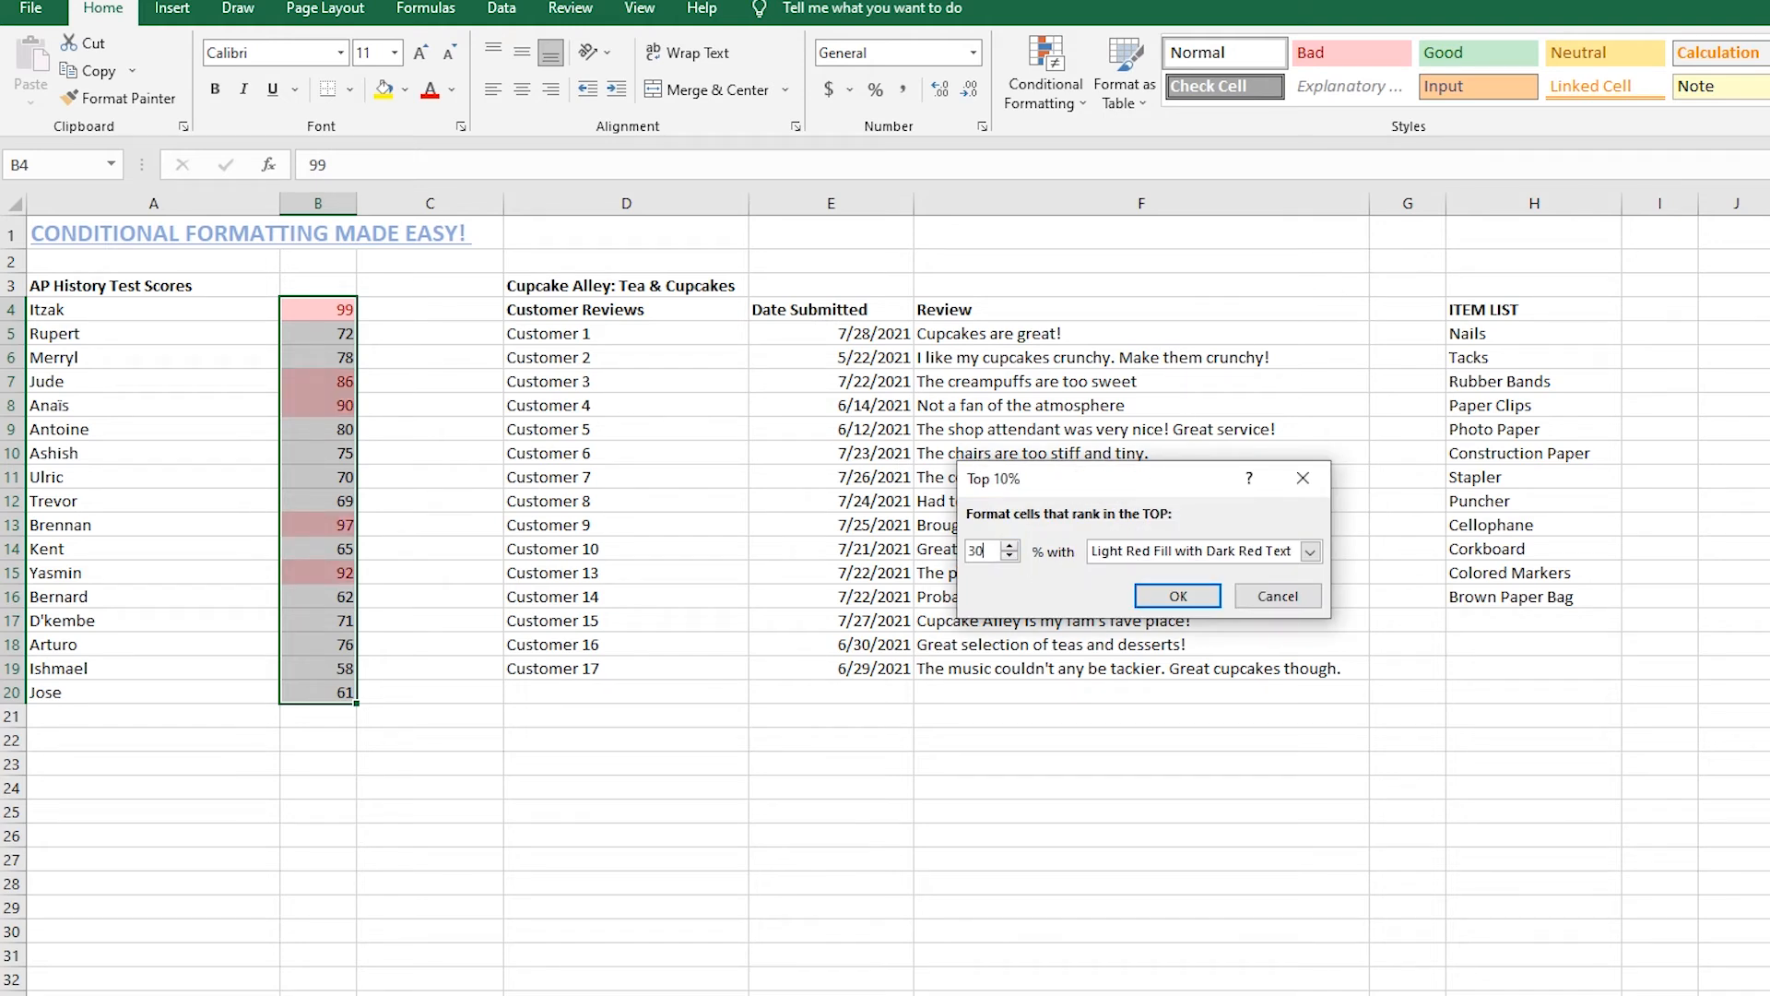
{"action": "left_click", "coordinate": [1309, 550]}
{"action": "left_click", "coordinate": [1190, 604]}
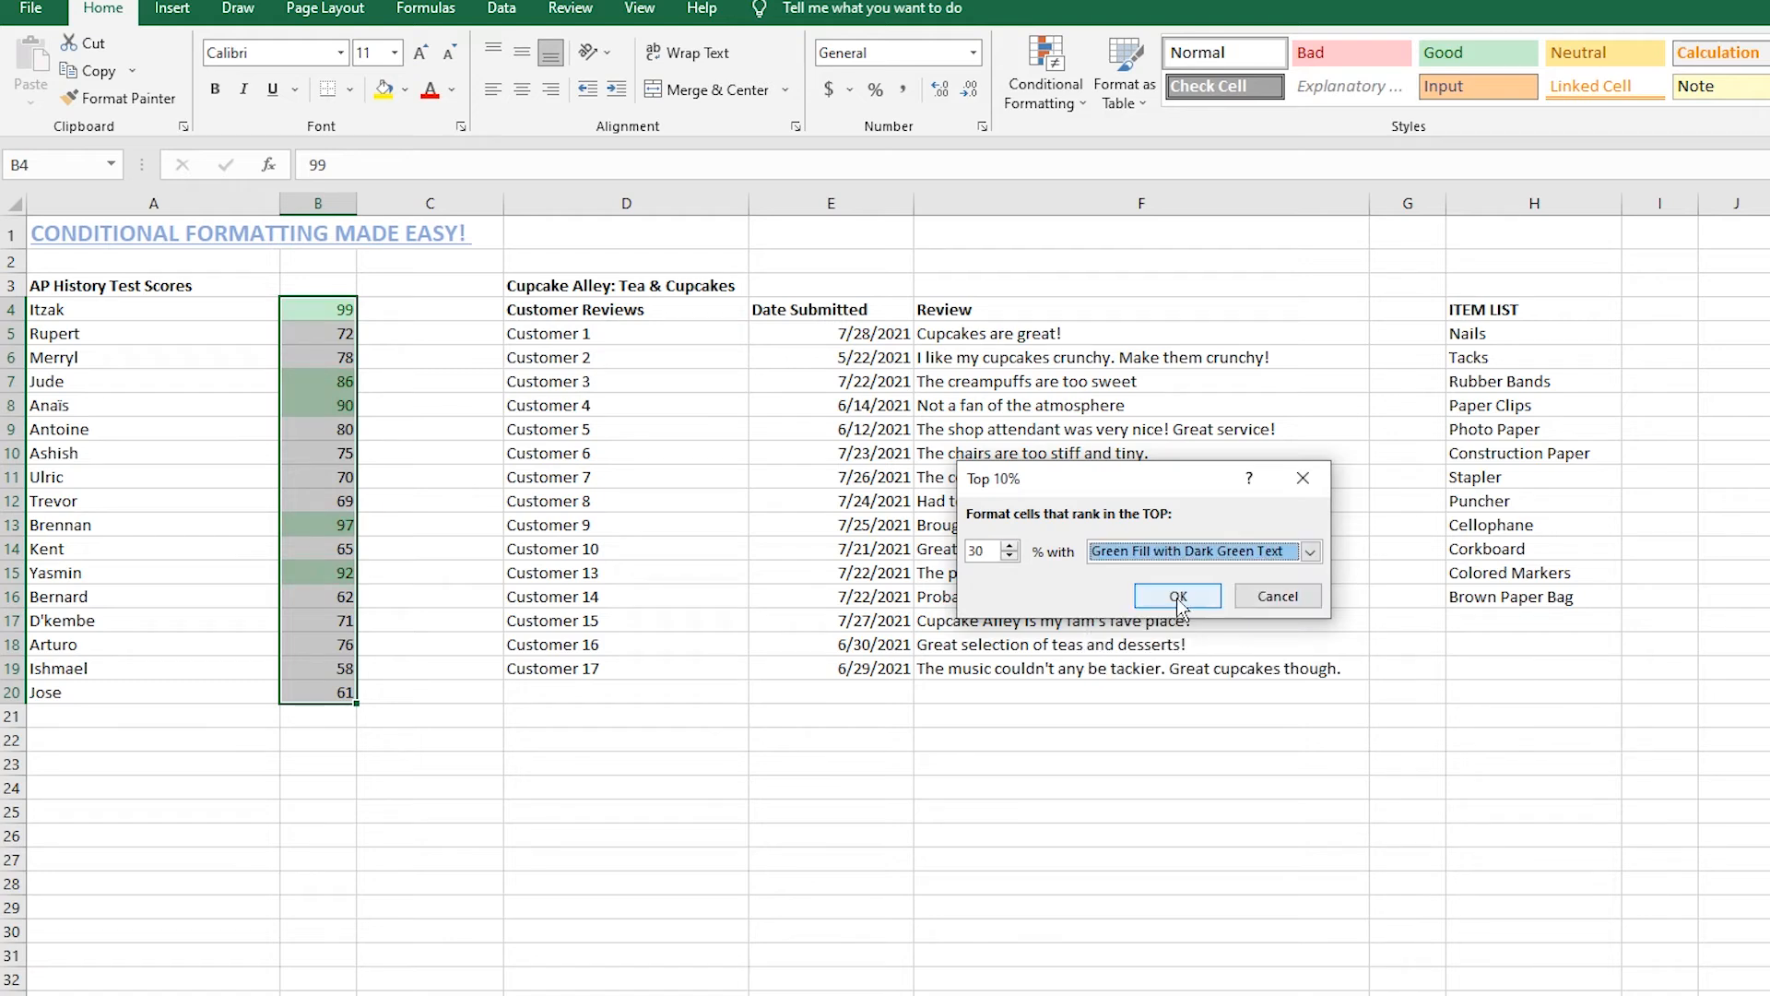
{"action": "left_click", "coordinate": [1178, 603]}
{"action": "left_click", "coordinate": [573, 818]}
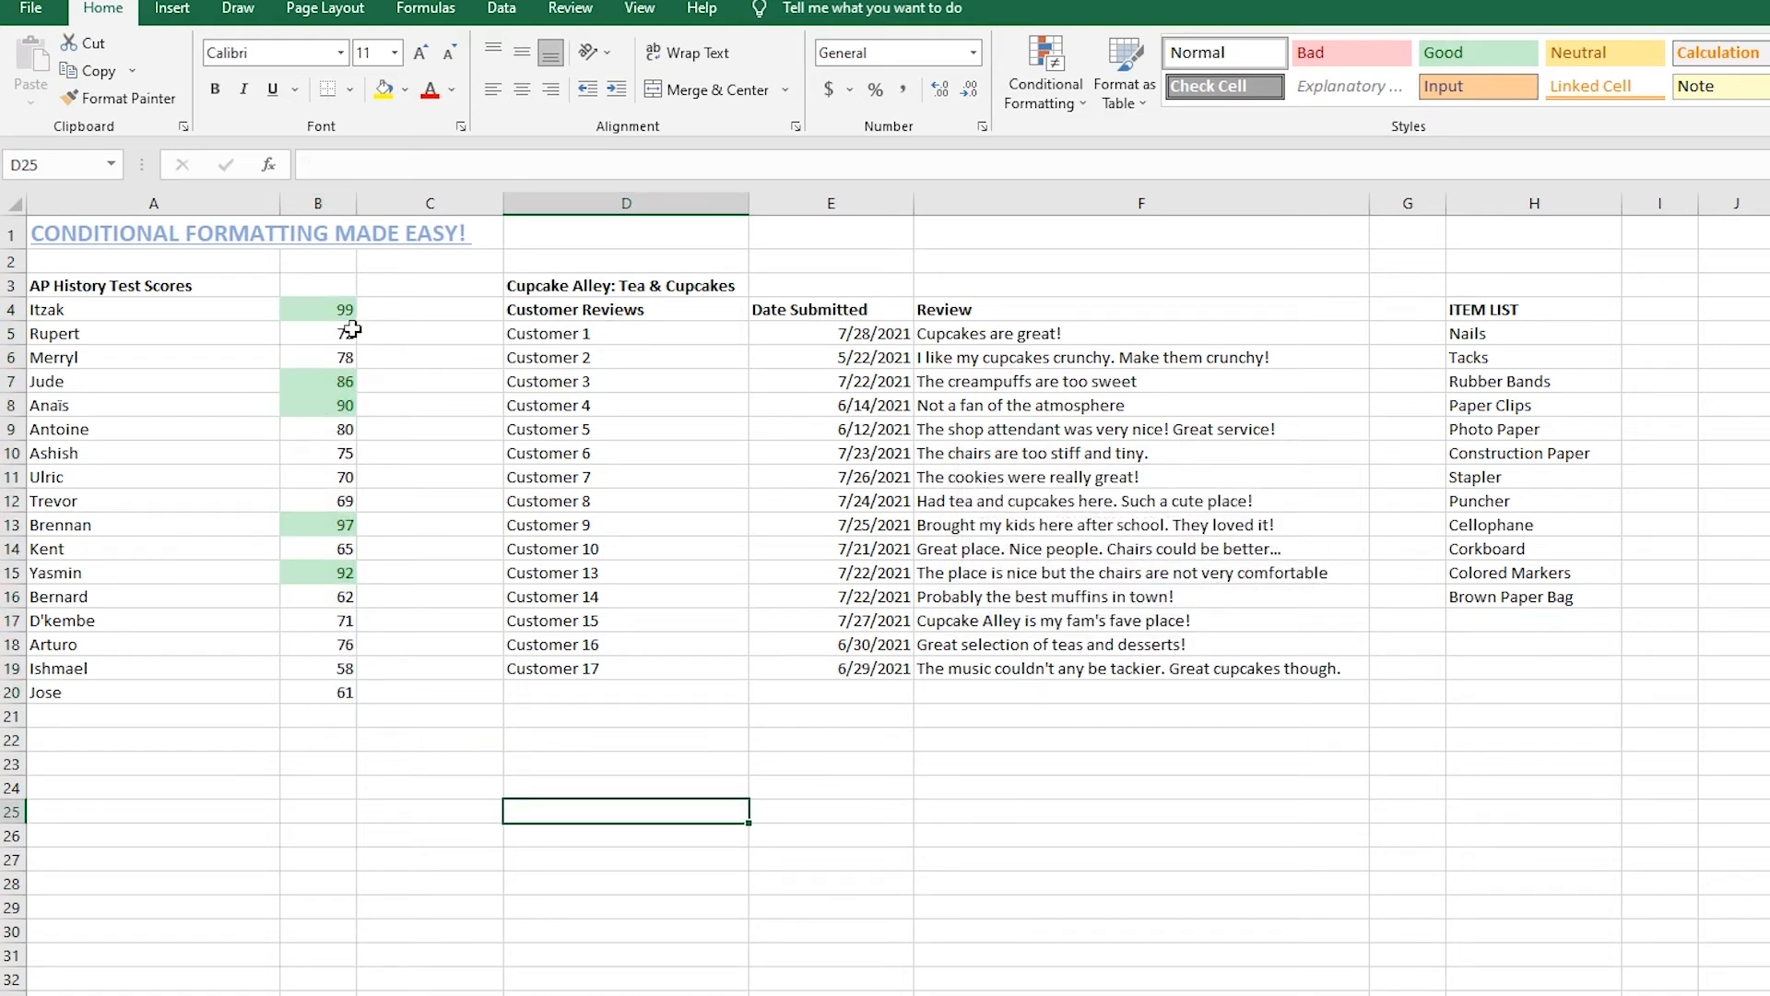
Add an Above Average rule to the test scores in B4:B20 using Green Fill with Dark Green Text.
{"action": "left_click_drag", "start_coordinate": [347, 313], "coordinate": [348, 696]}
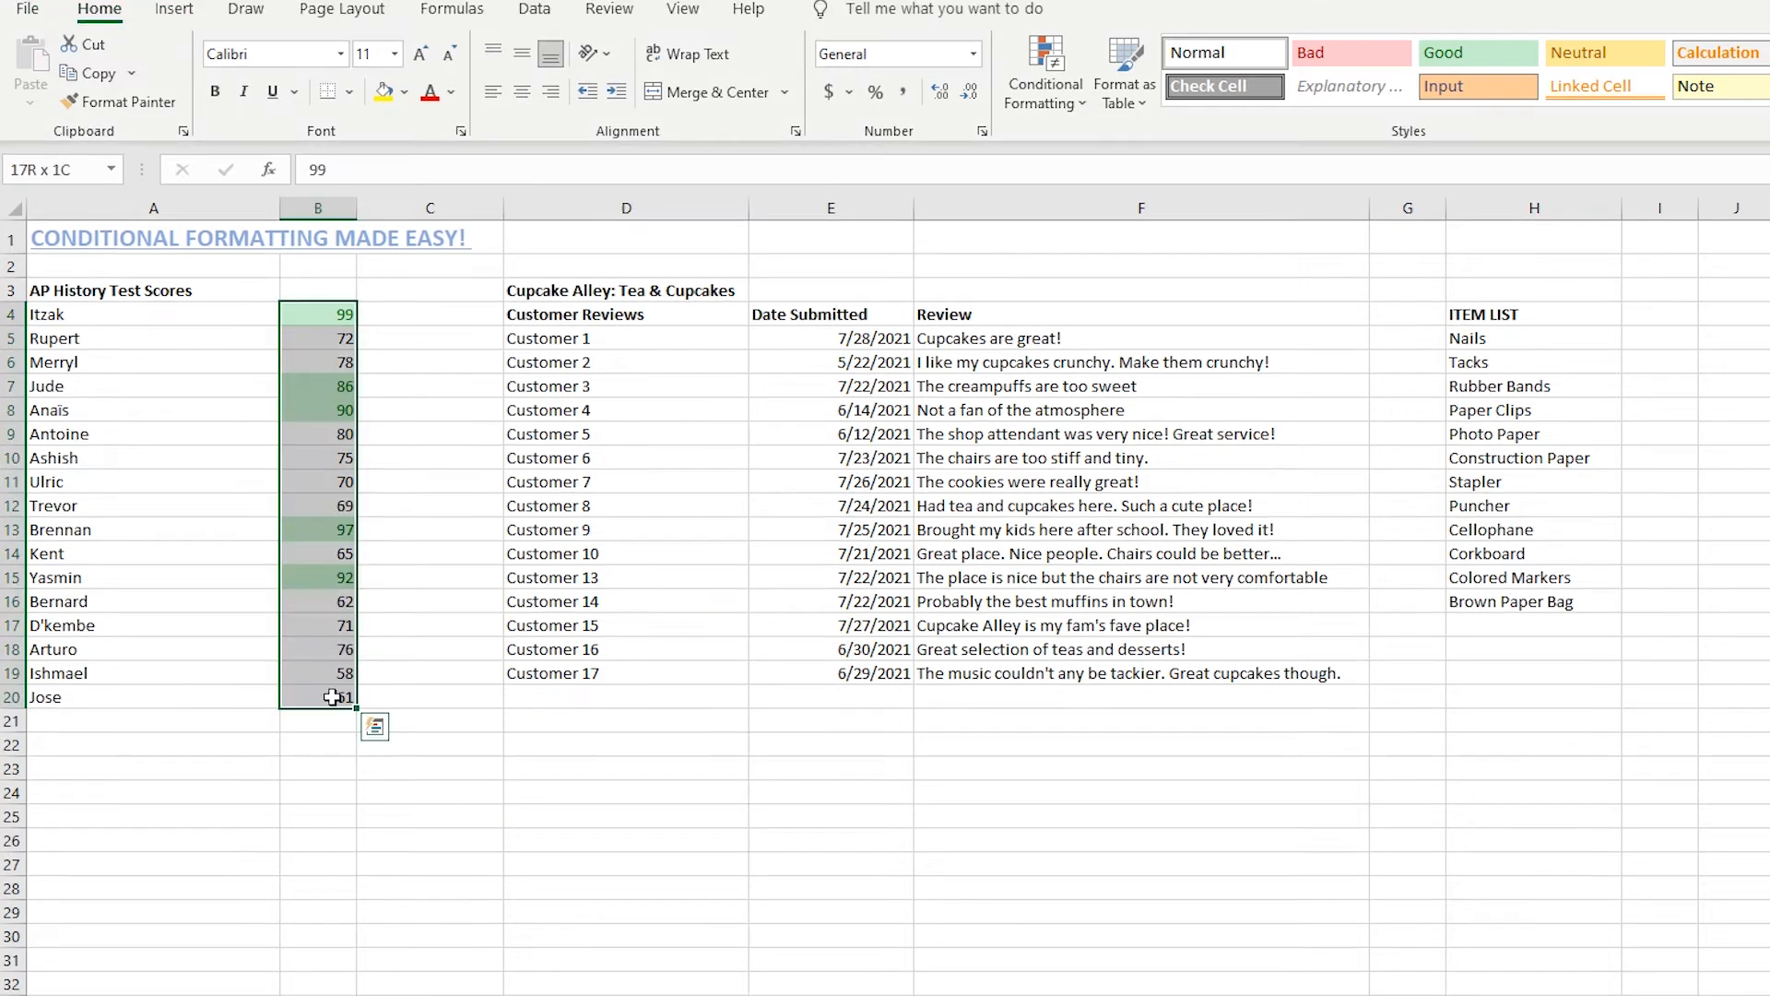
{"action": "left_click", "coordinate": [1046, 74]}
{"action": "mouse_move", "coordinate": [1129, 208]}
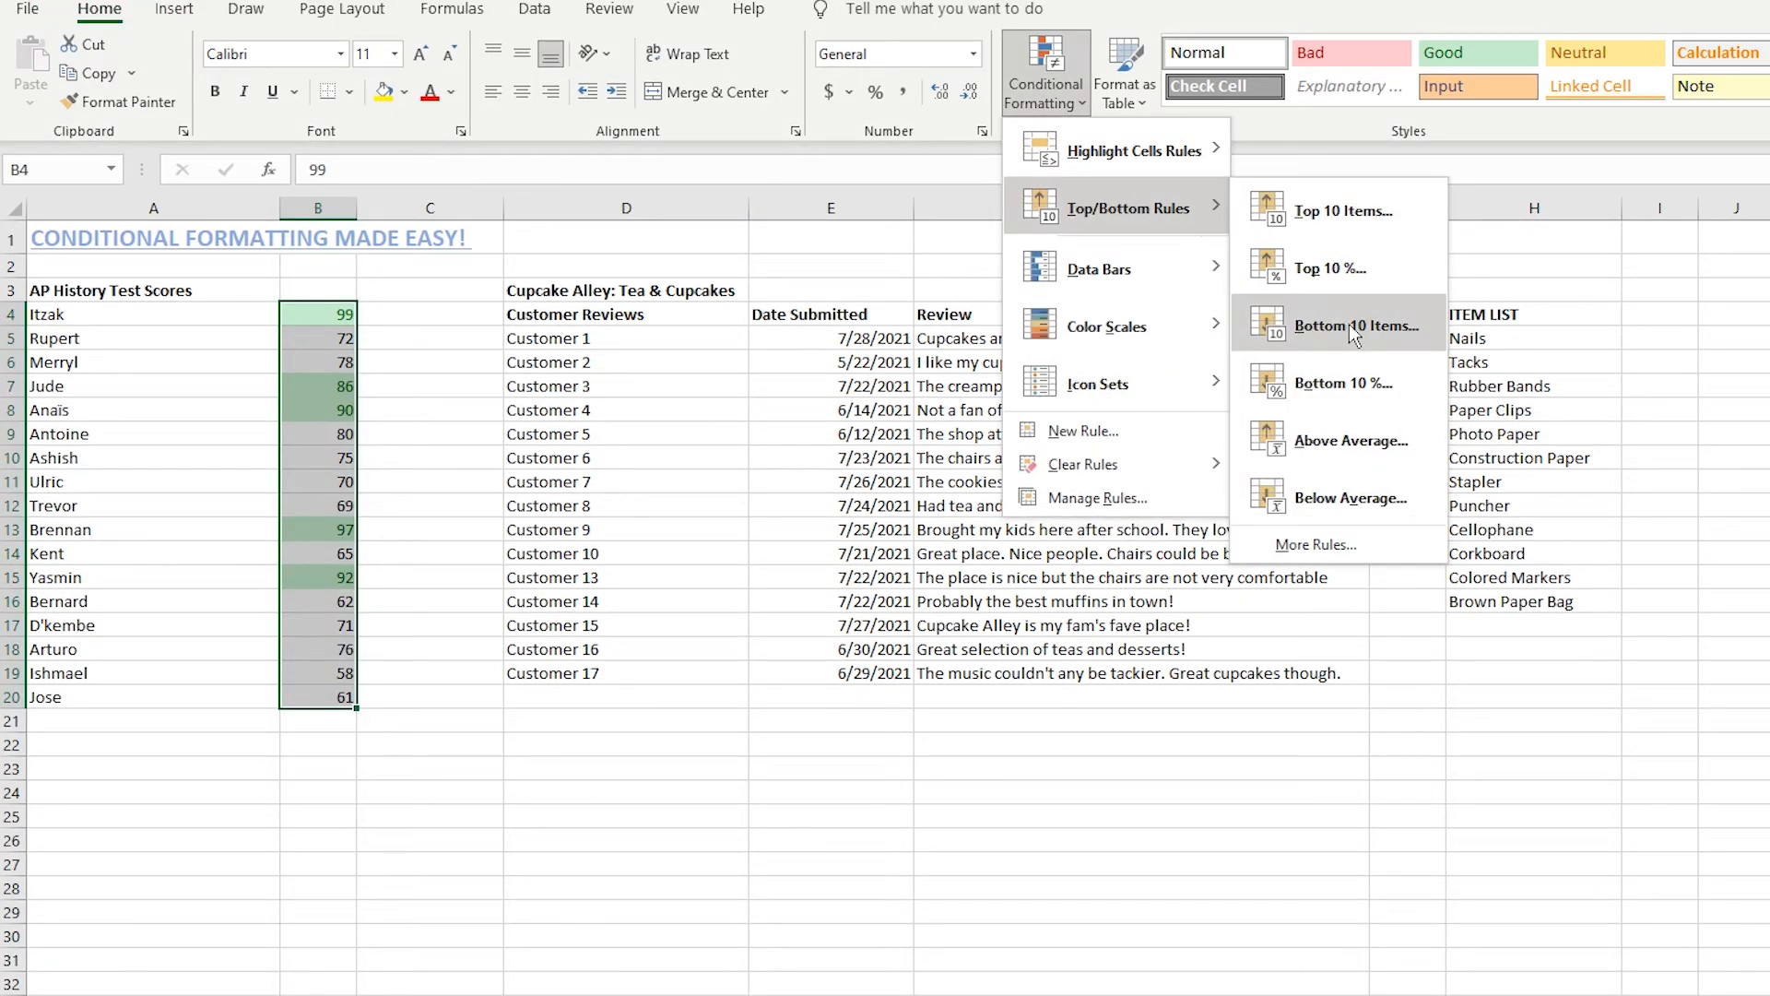
{"action": "left_click", "coordinate": [1400, 443]}
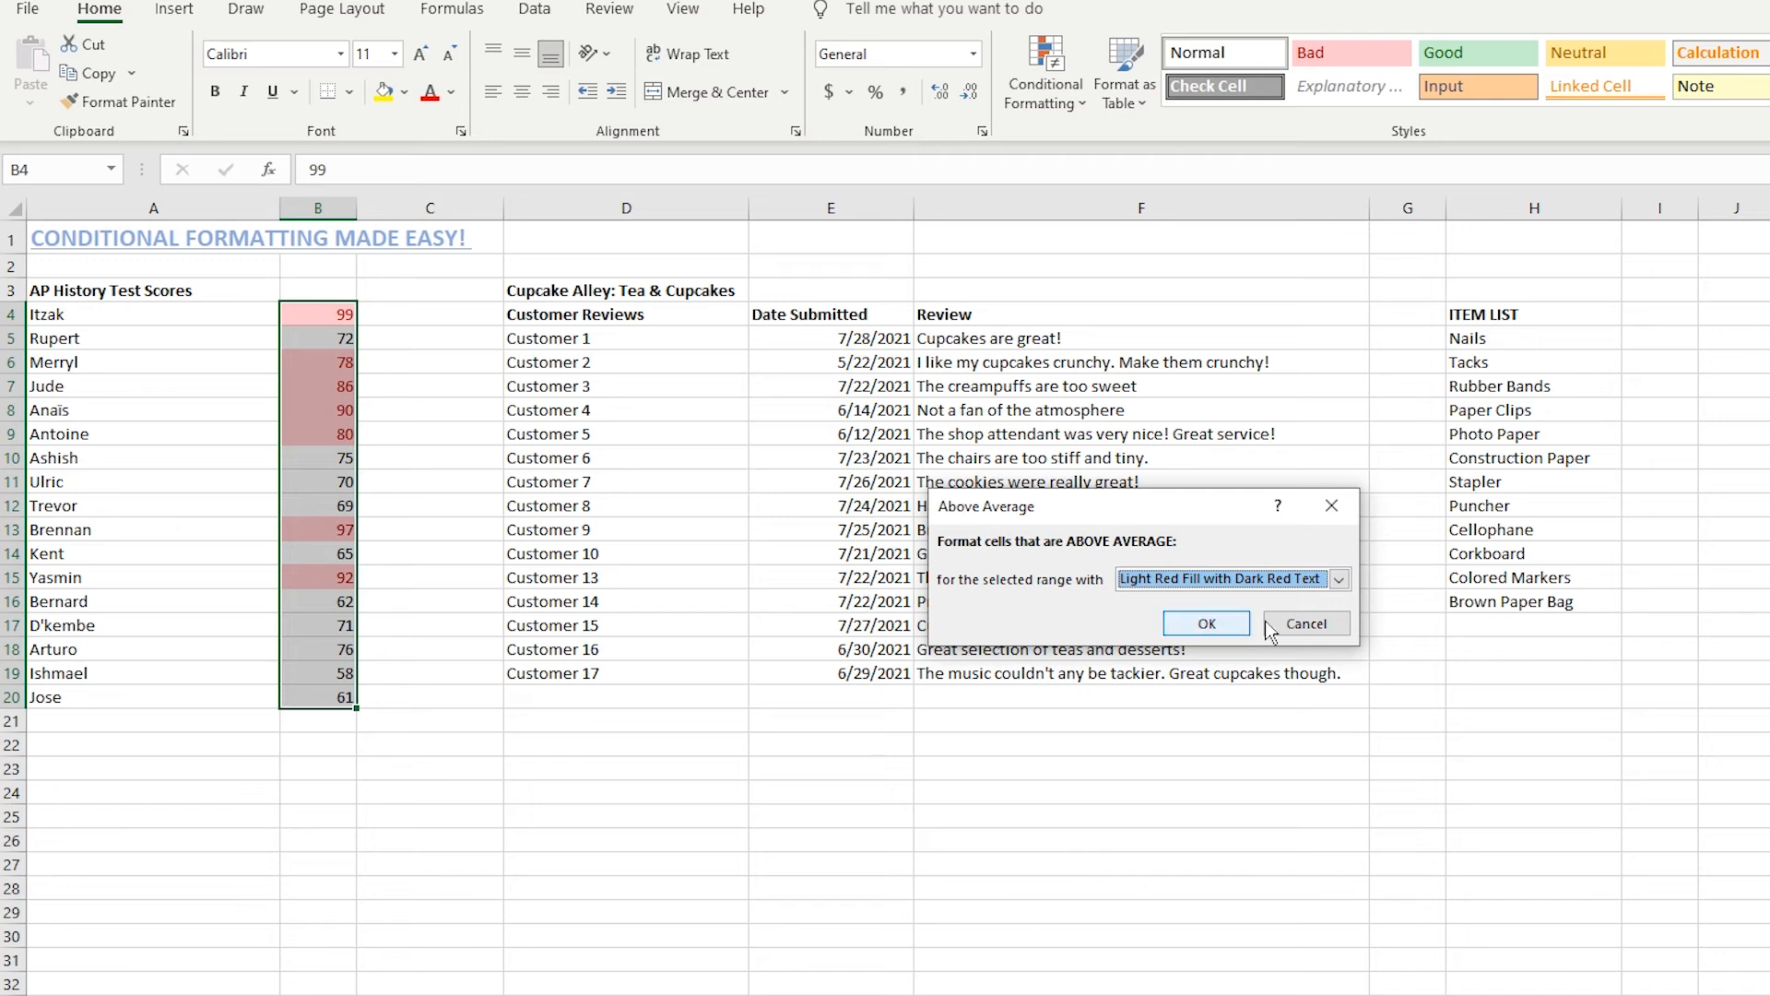
{"action": "left_click", "coordinate": [1348, 588]}
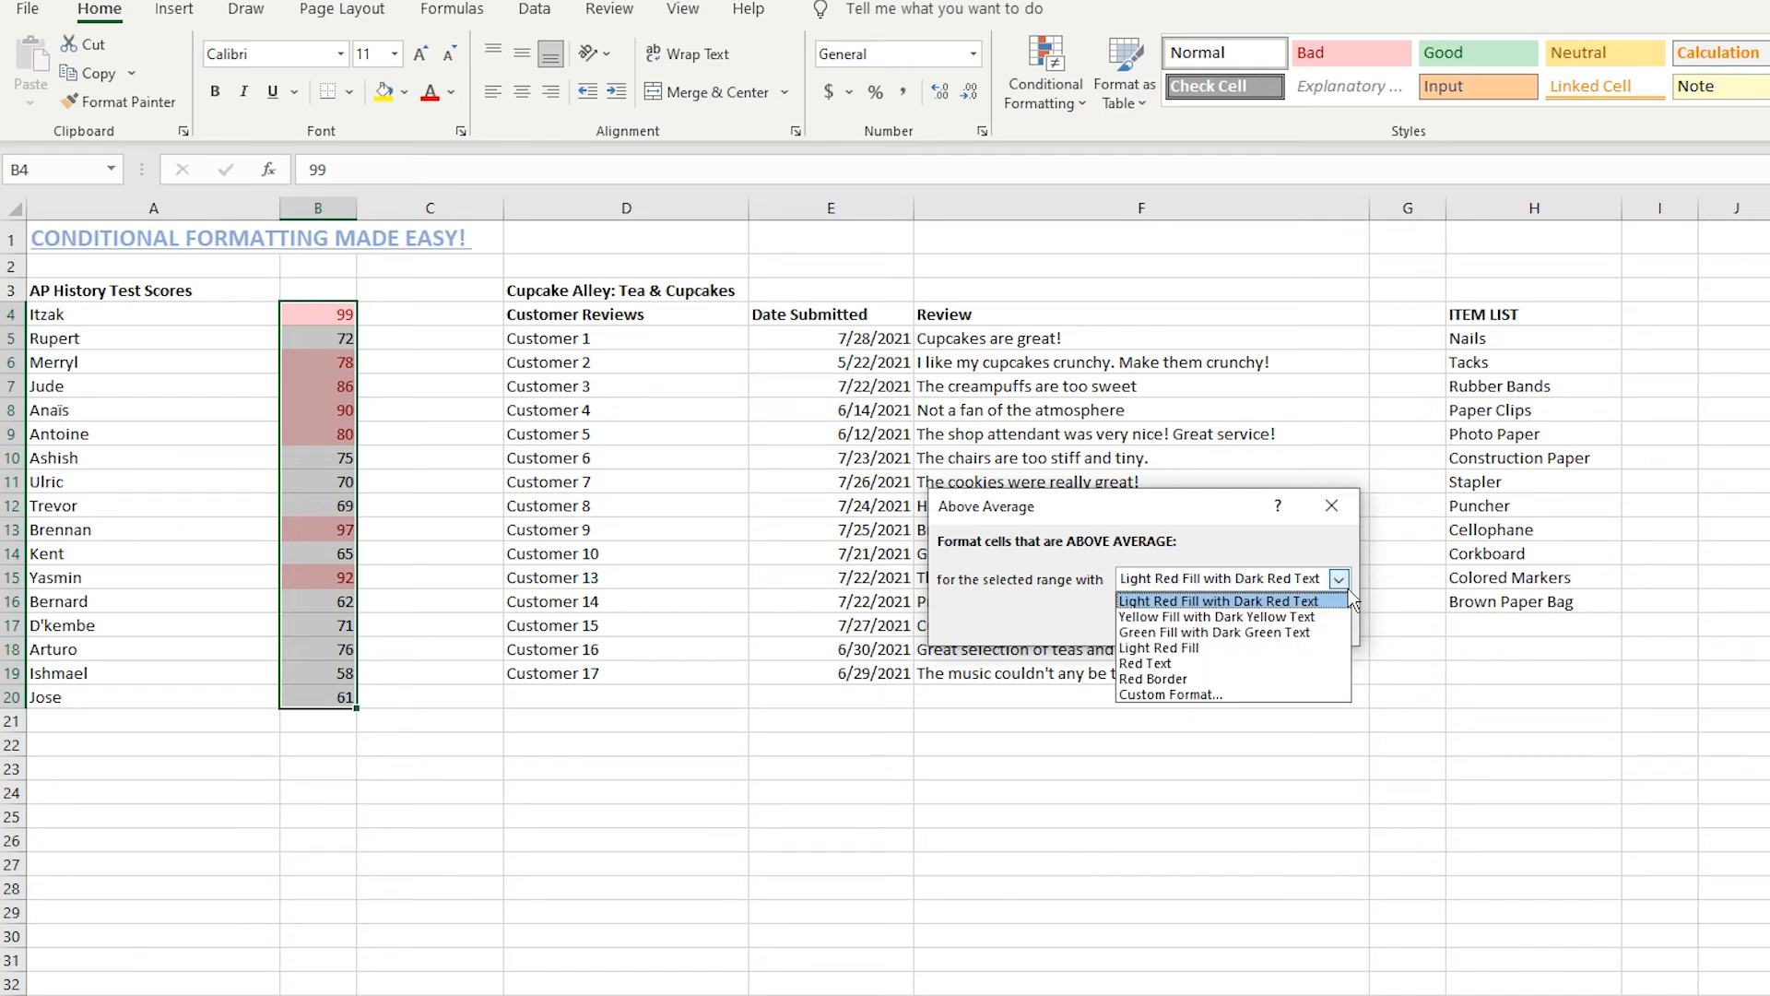
{"action": "left_click", "coordinate": [1258, 634]}
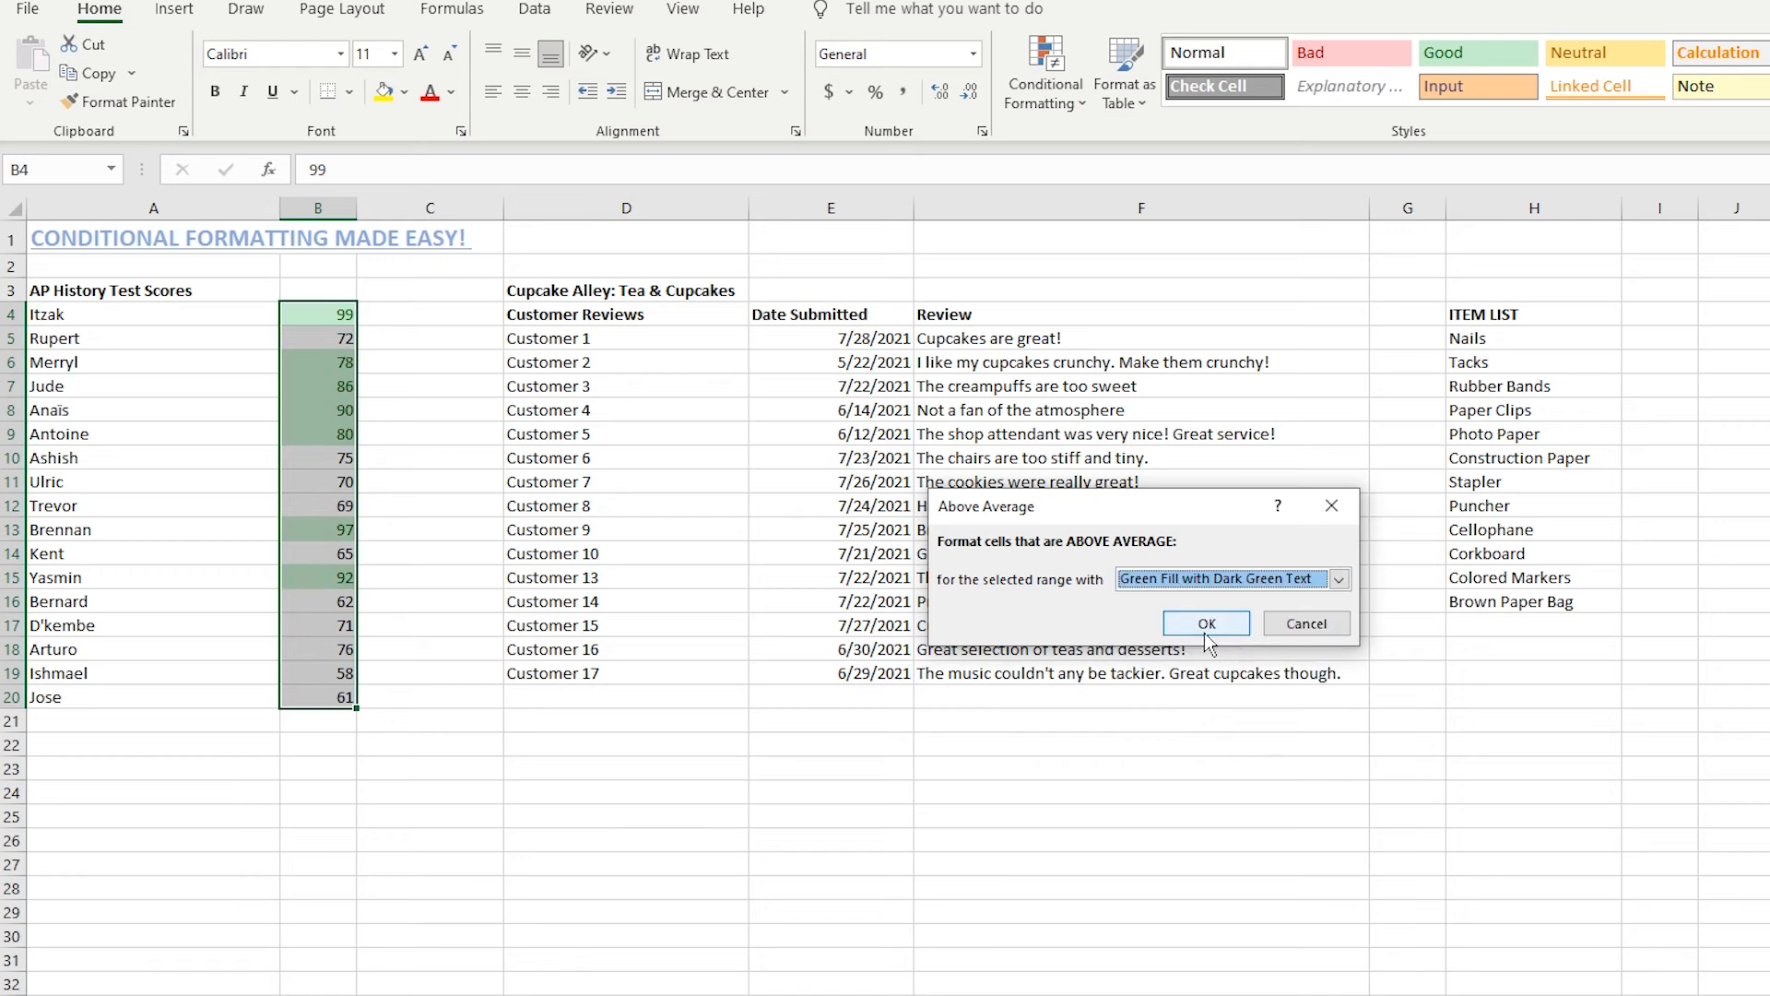
{"action": "left_click", "coordinate": [1206, 627]}
{"action": "left_click", "coordinate": [452, 721]}
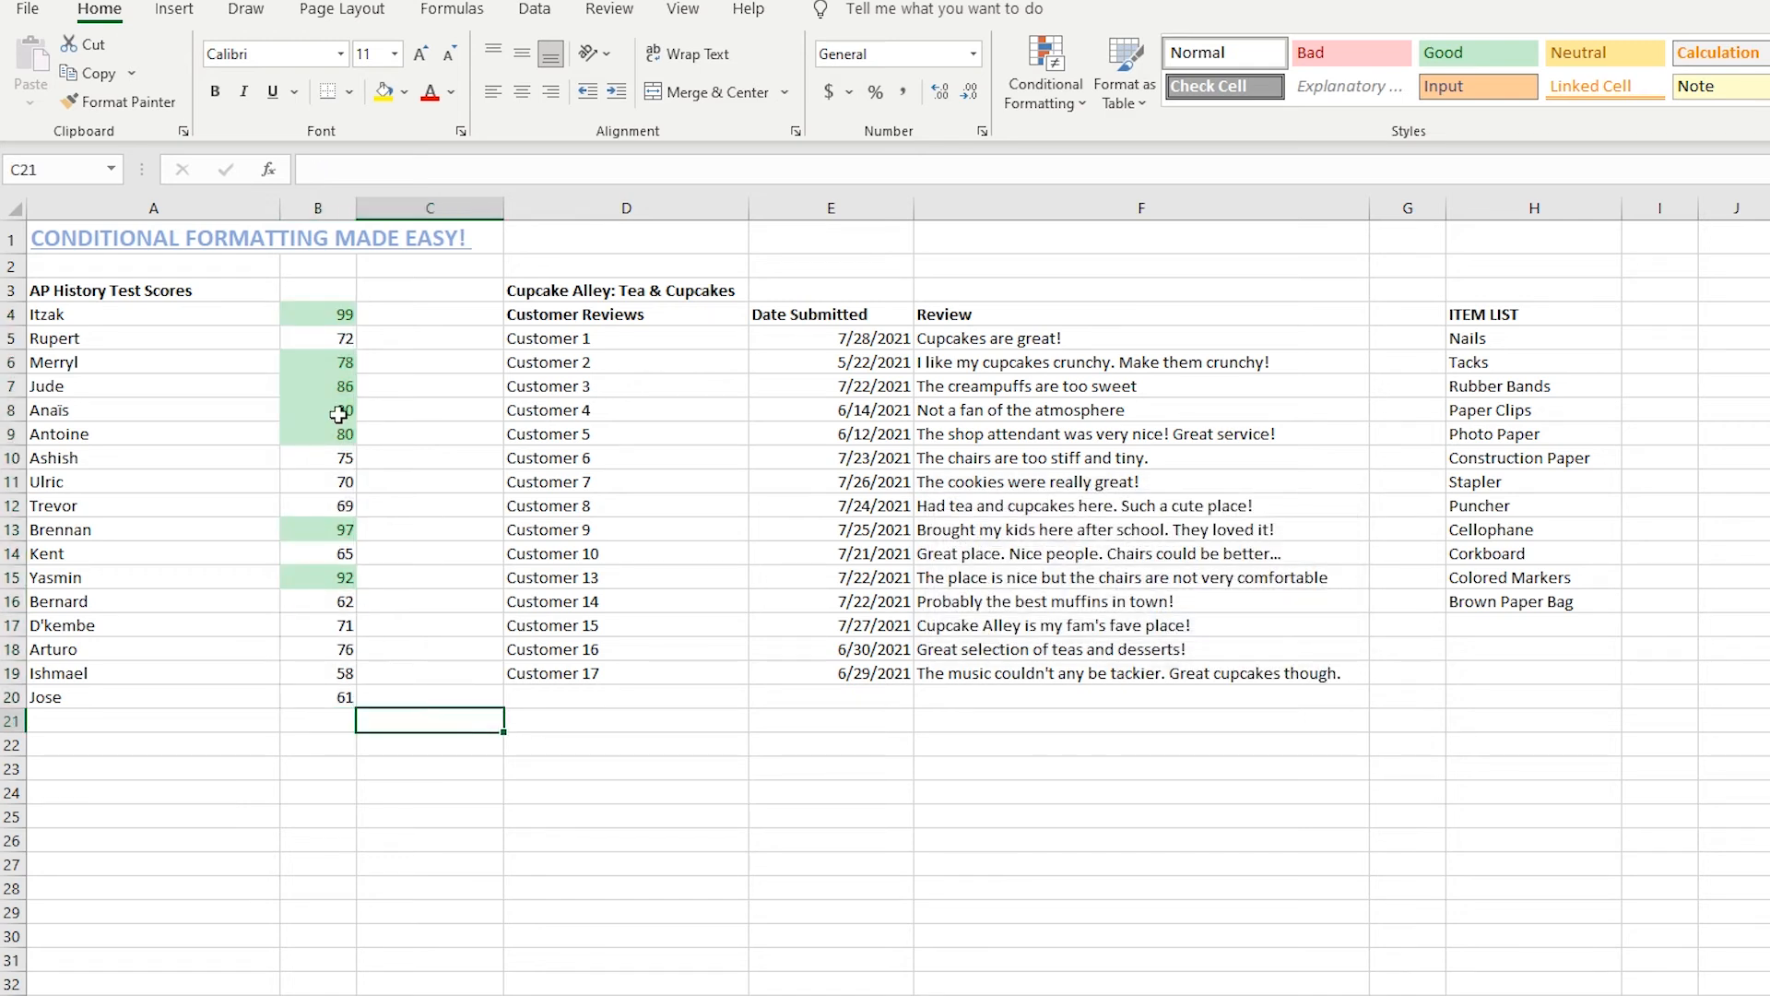
Undo the Above Average rule and the top 30% rule on the test scores.
{"action": "key", "text": "ctrl+z"}
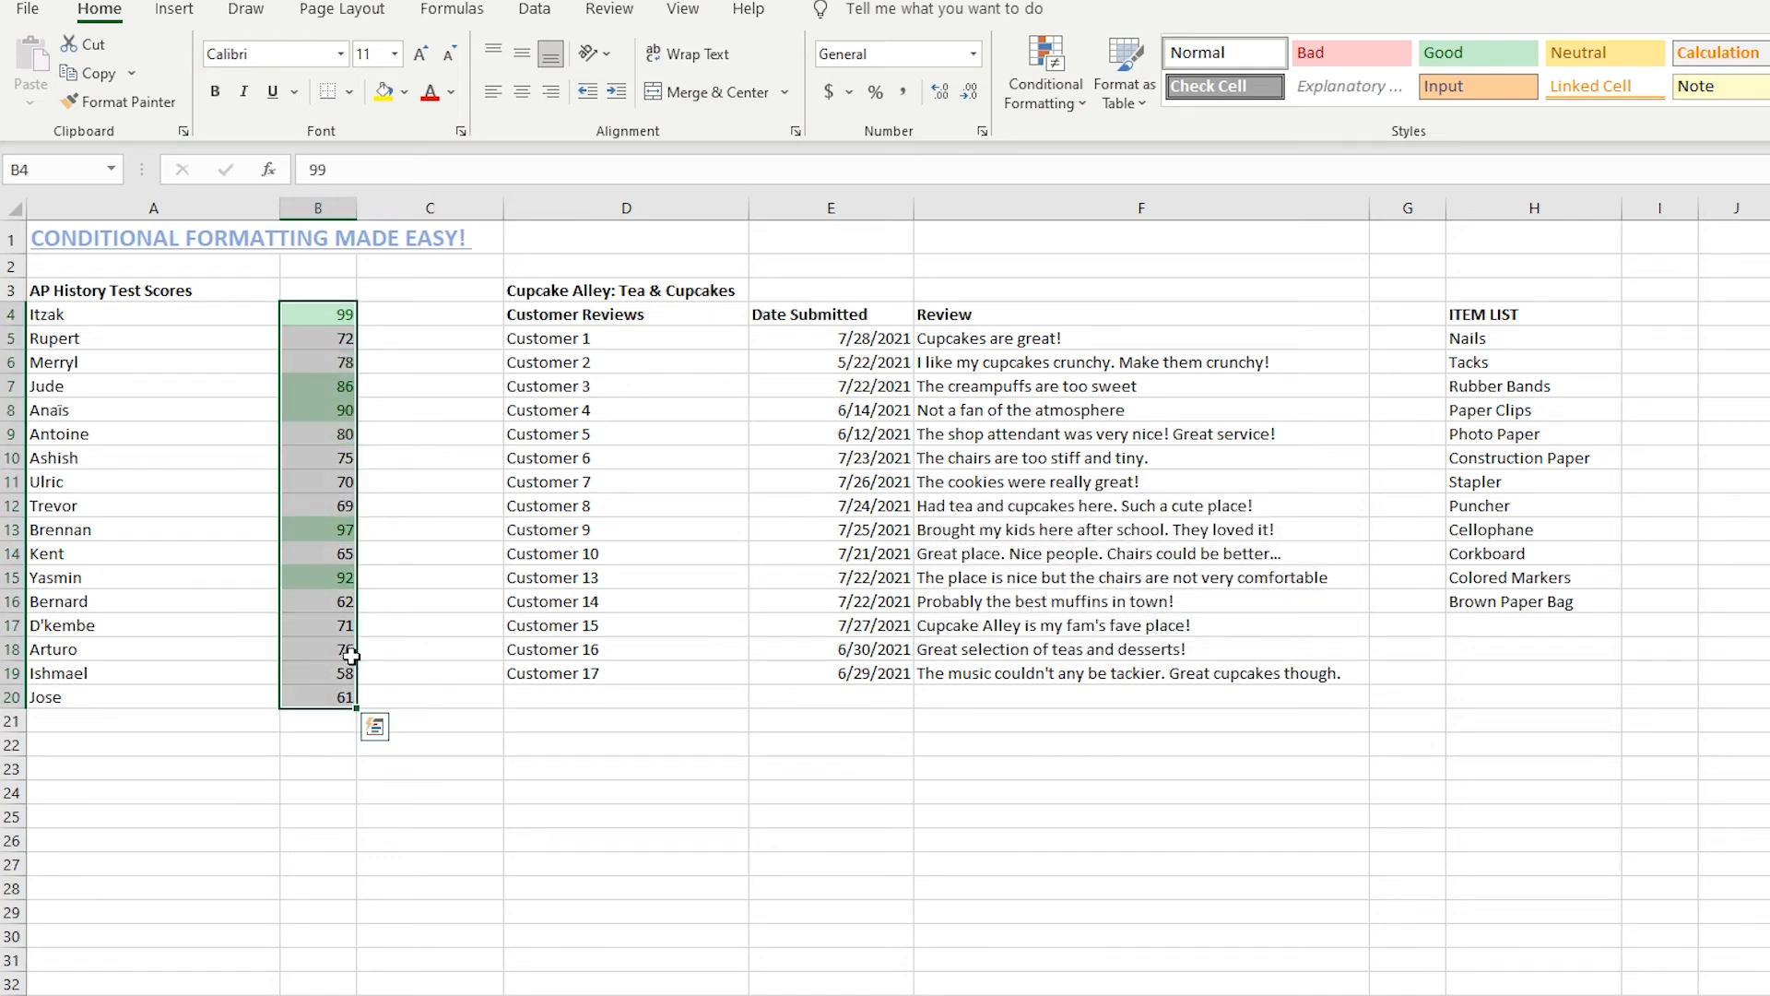
{"action": "left_click", "coordinate": [427, 684]}
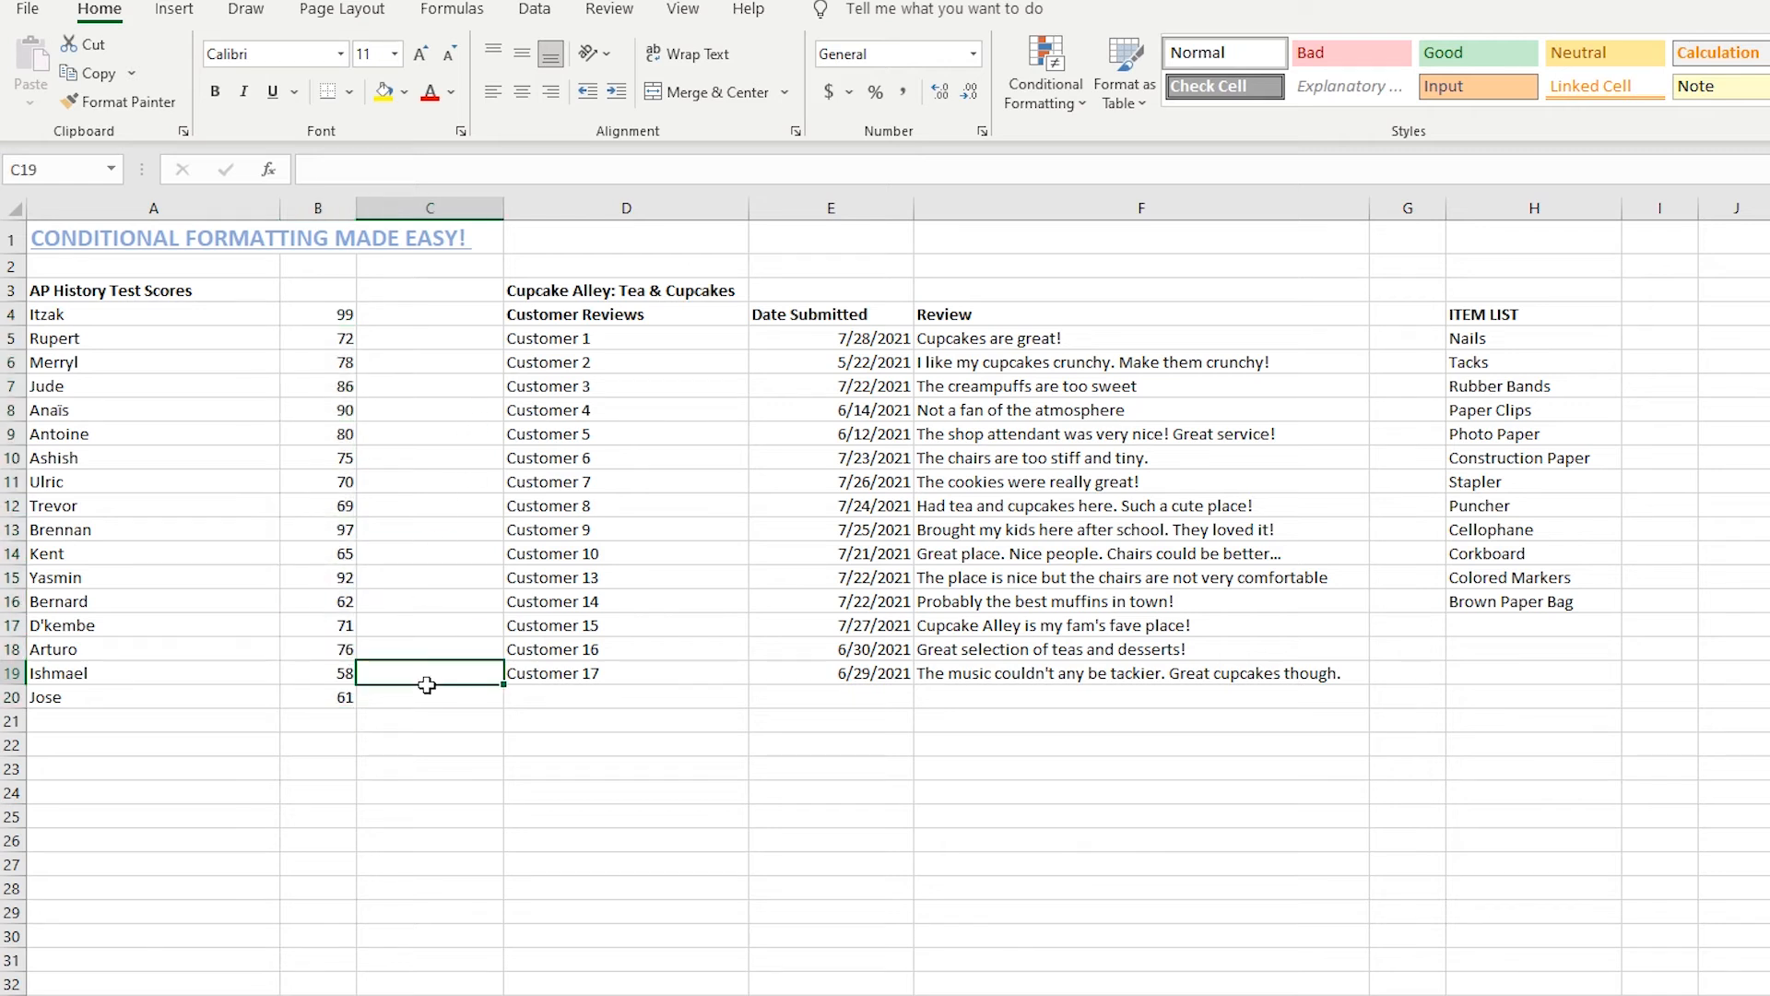
Apply the three-icon directional set with a green up triangle, yellow dash and red down triangle to the AP History test scores in B4:B20.
{"action": "left_click", "coordinate": [328, 318]}
{"action": "left_click", "coordinate": [335, 698], "text": "shift"}
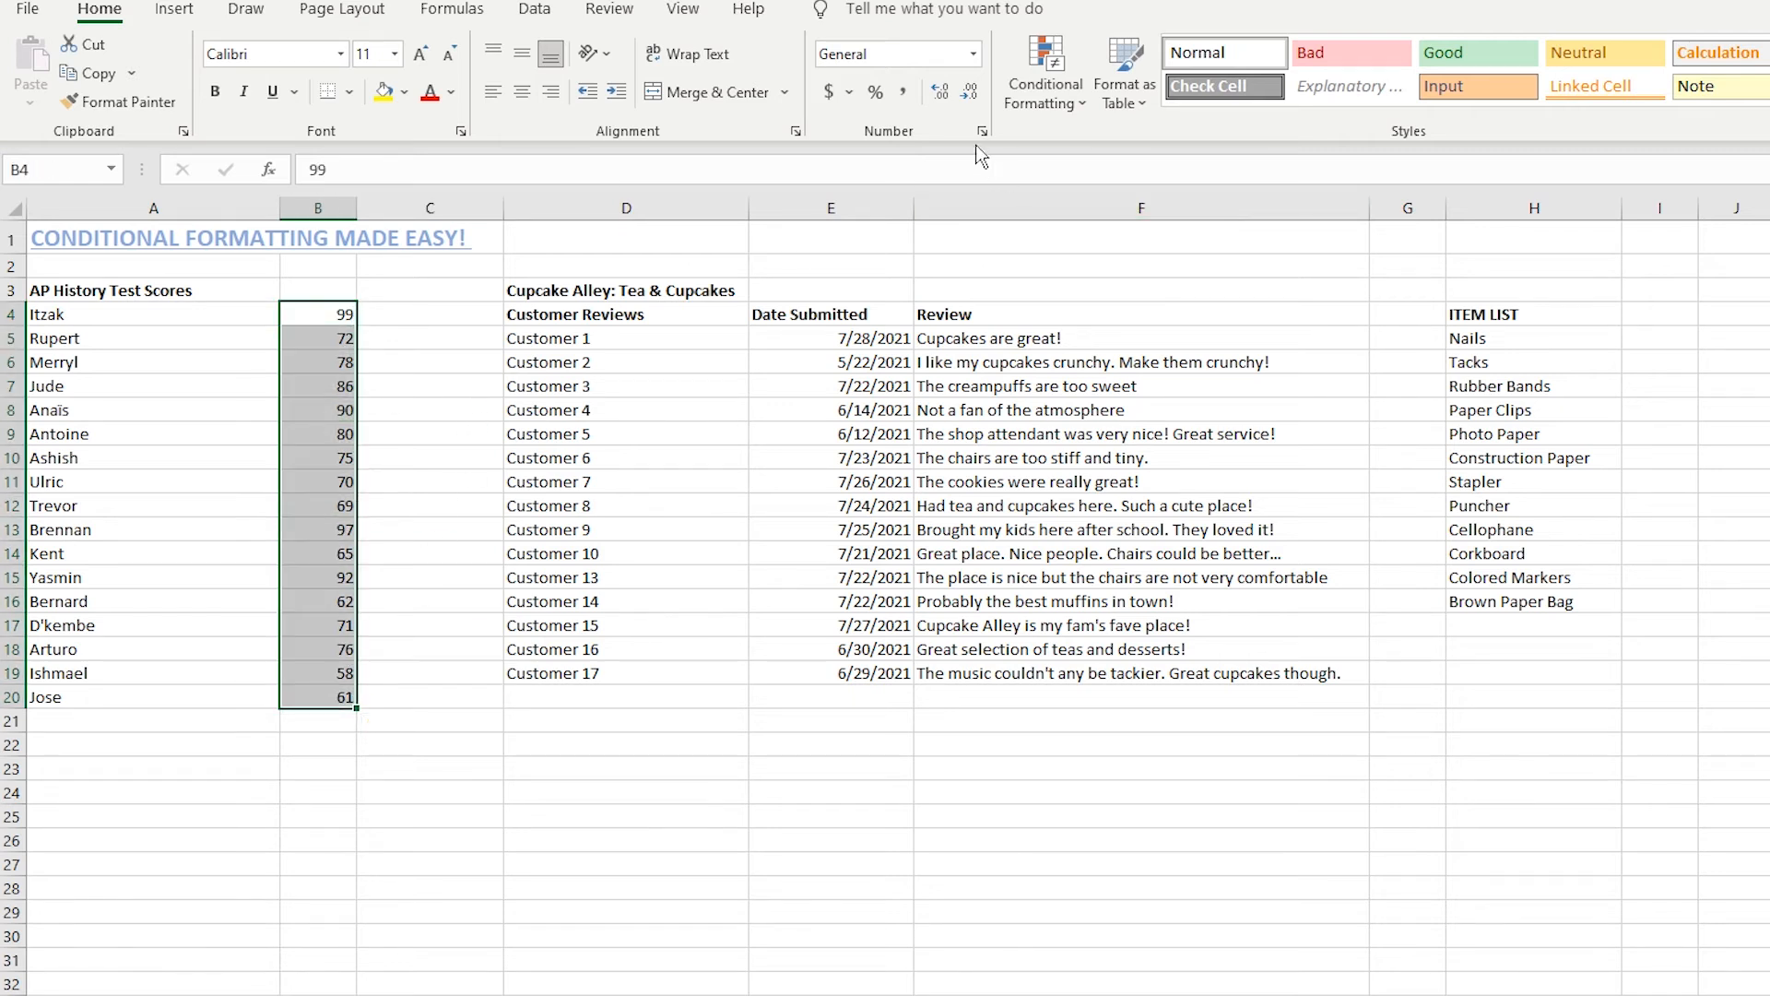
{"action": "left_click", "coordinate": [1054, 69]}
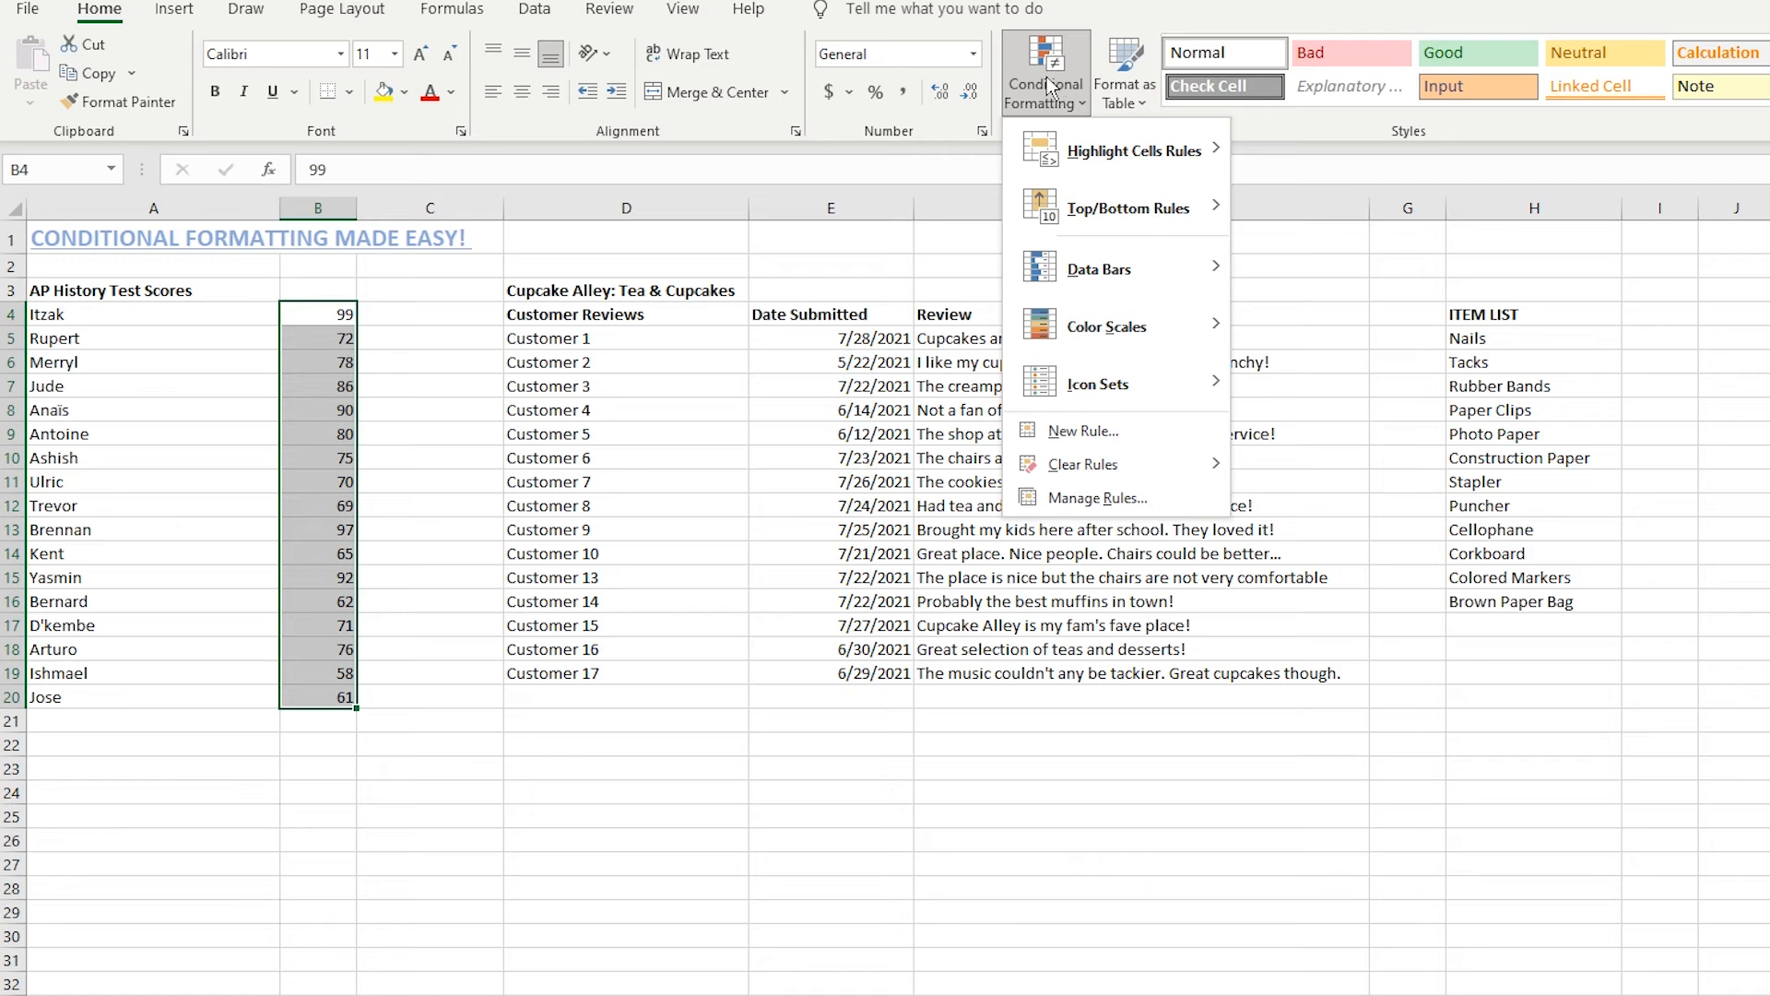
{"action": "mouse_move", "coordinate": [1191, 292]}
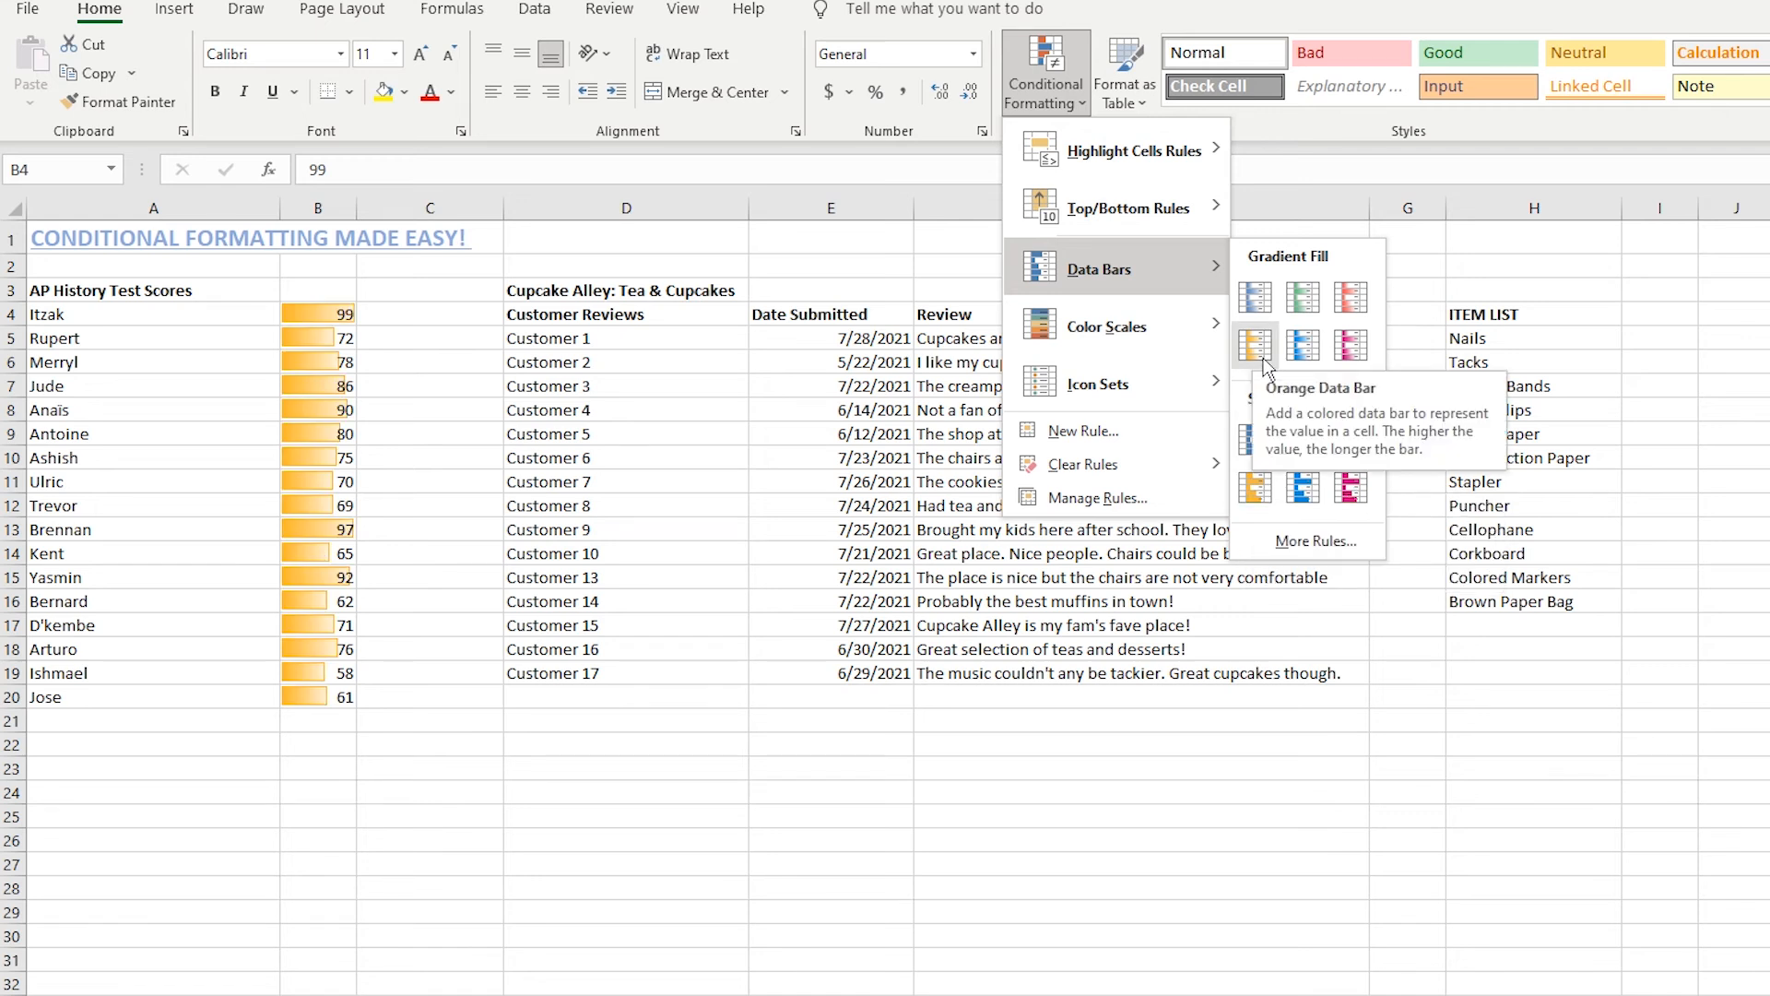
{"action": "mouse_move", "coordinate": [1155, 329]}
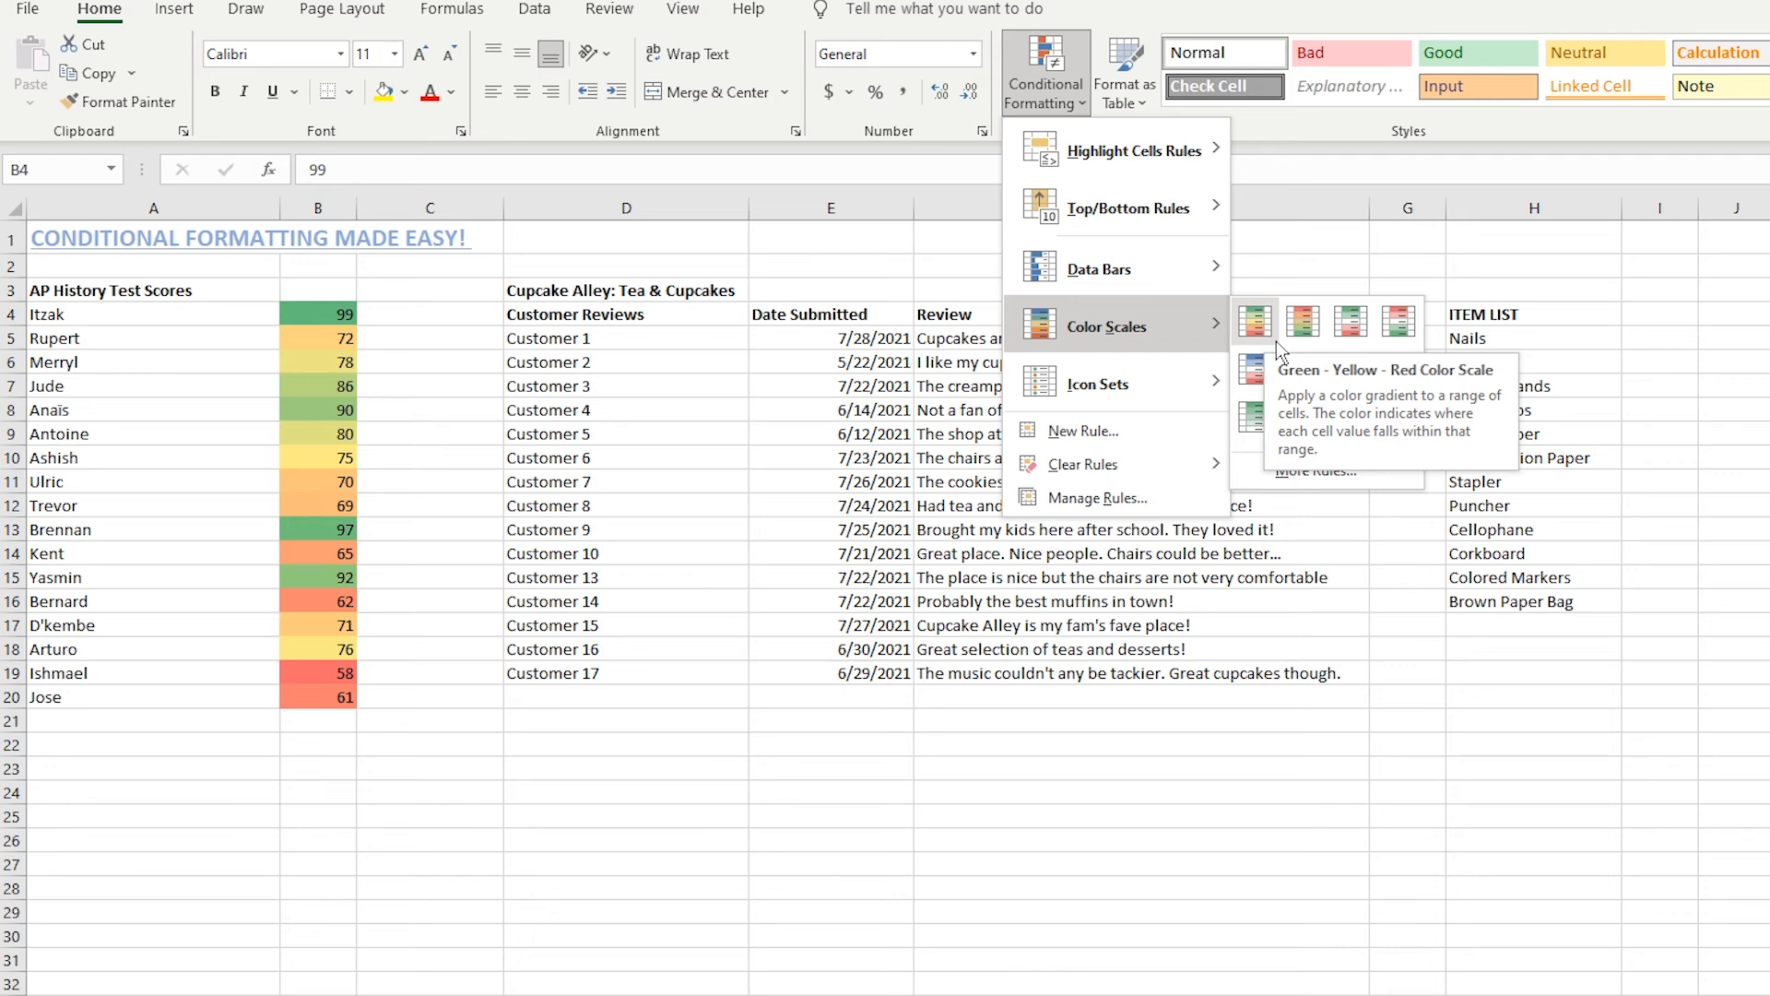
{"action": "mouse_move", "coordinate": [1167, 395]}
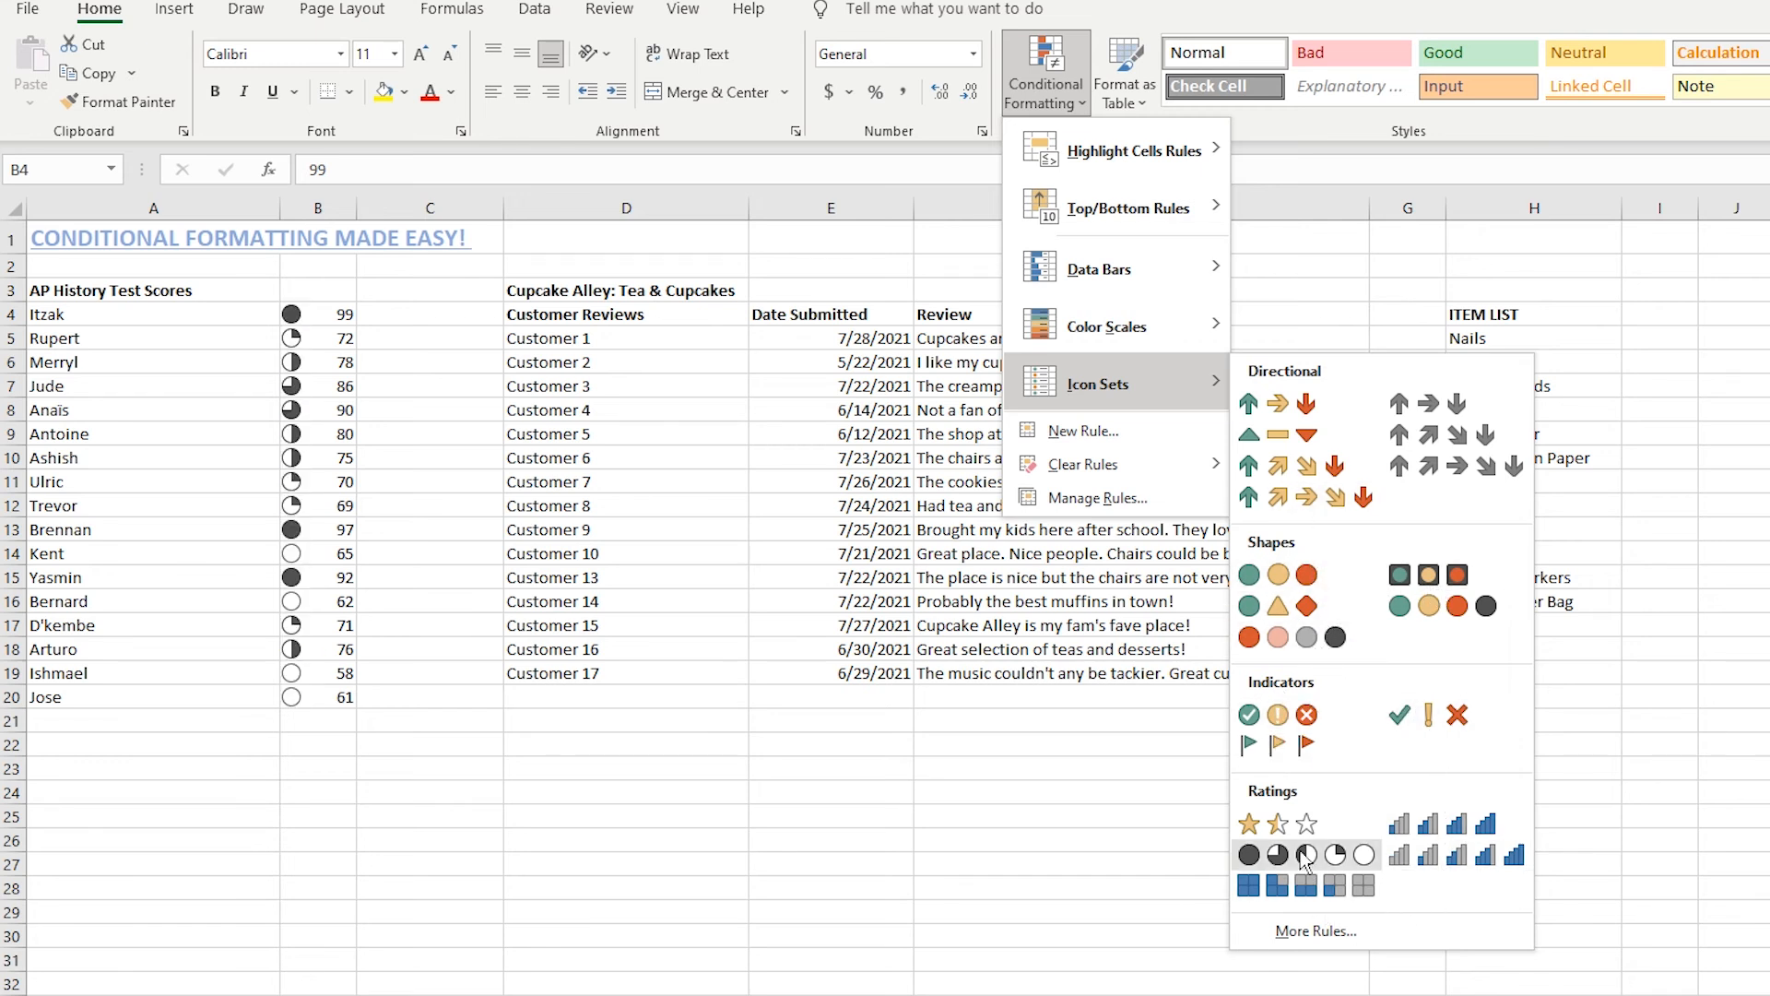
{"action": "left_click", "coordinate": [1310, 452]}
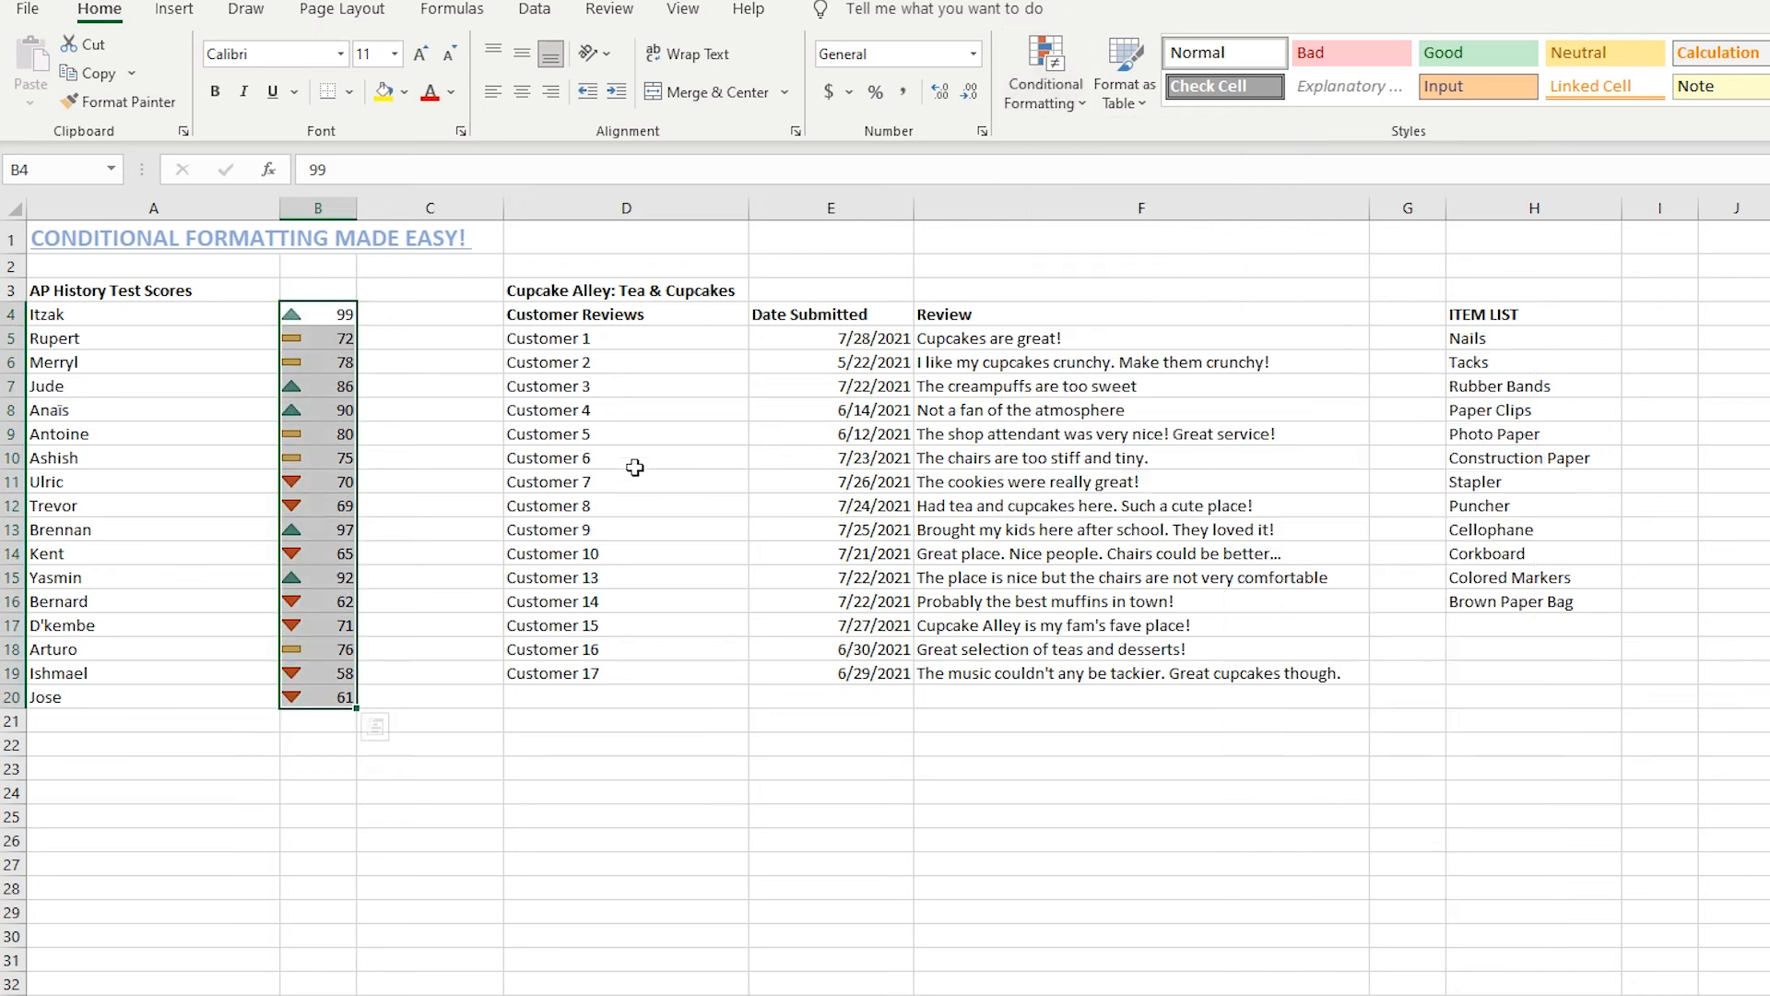
{"action": "left_click", "coordinate": [429, 504]}
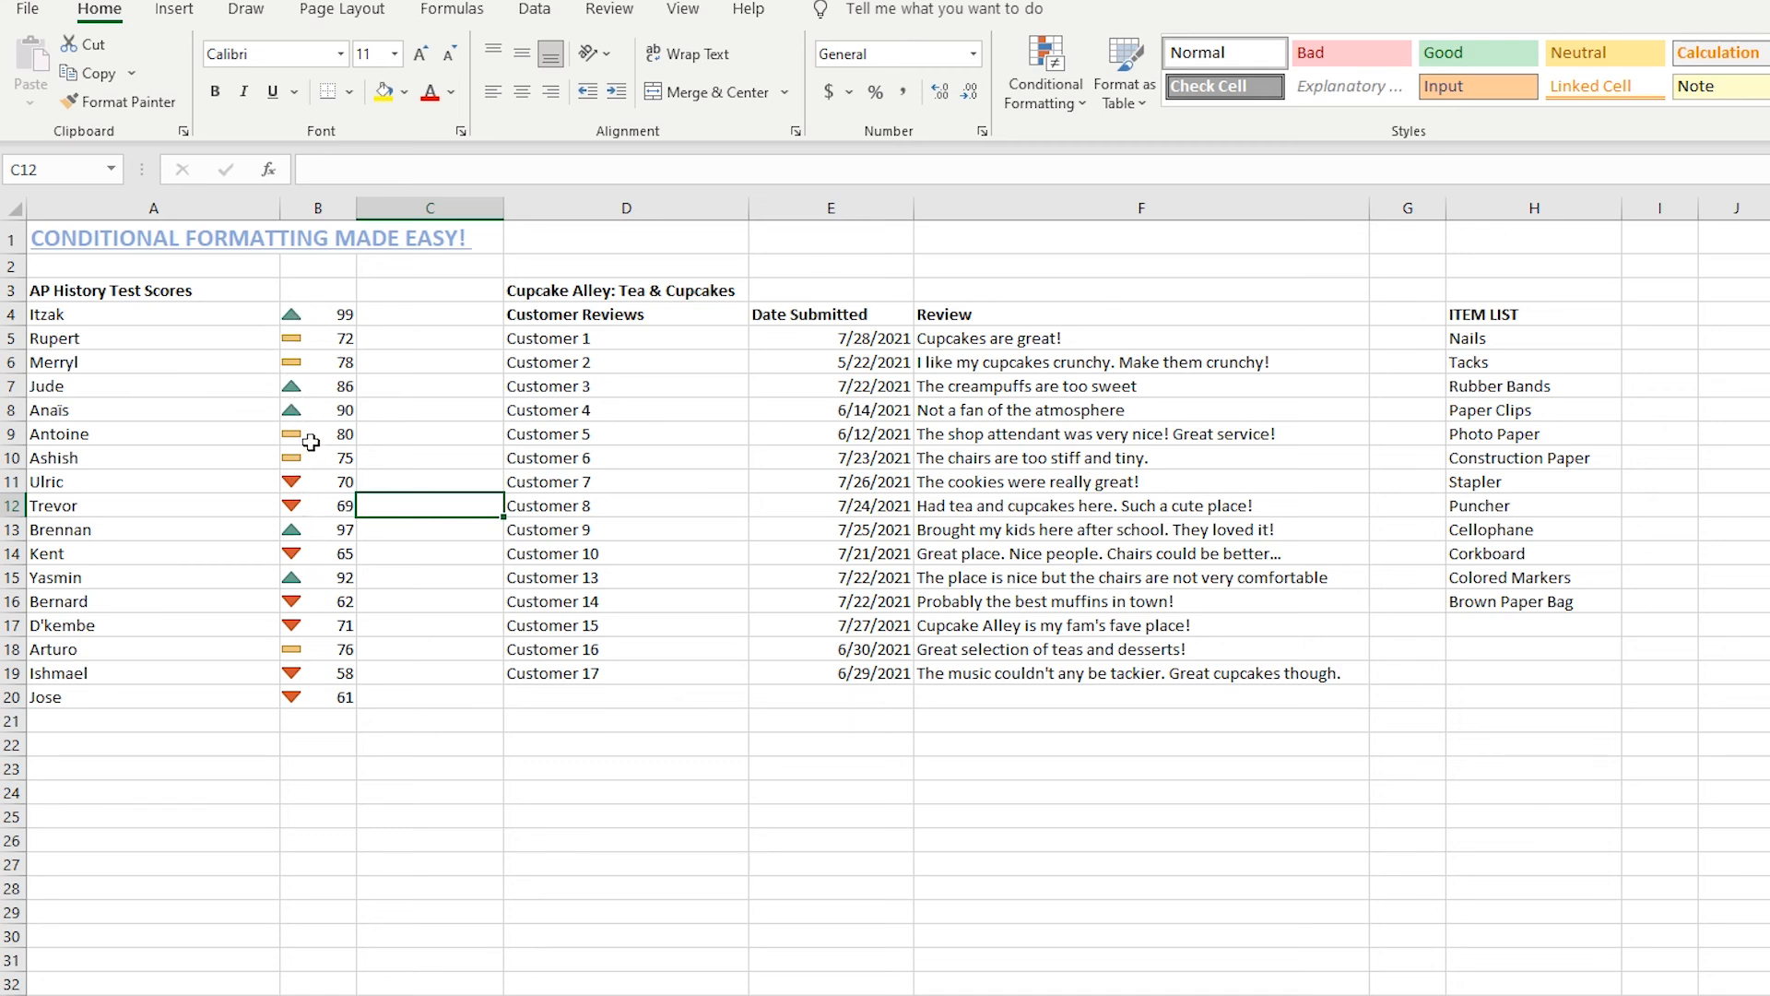
Start a new formatting rule for B4:B20 based on cell values, set its format style to 3-Color Scale, and open the minimum type choices.
{"action": "left_click", "coordinate": [341, 629]}
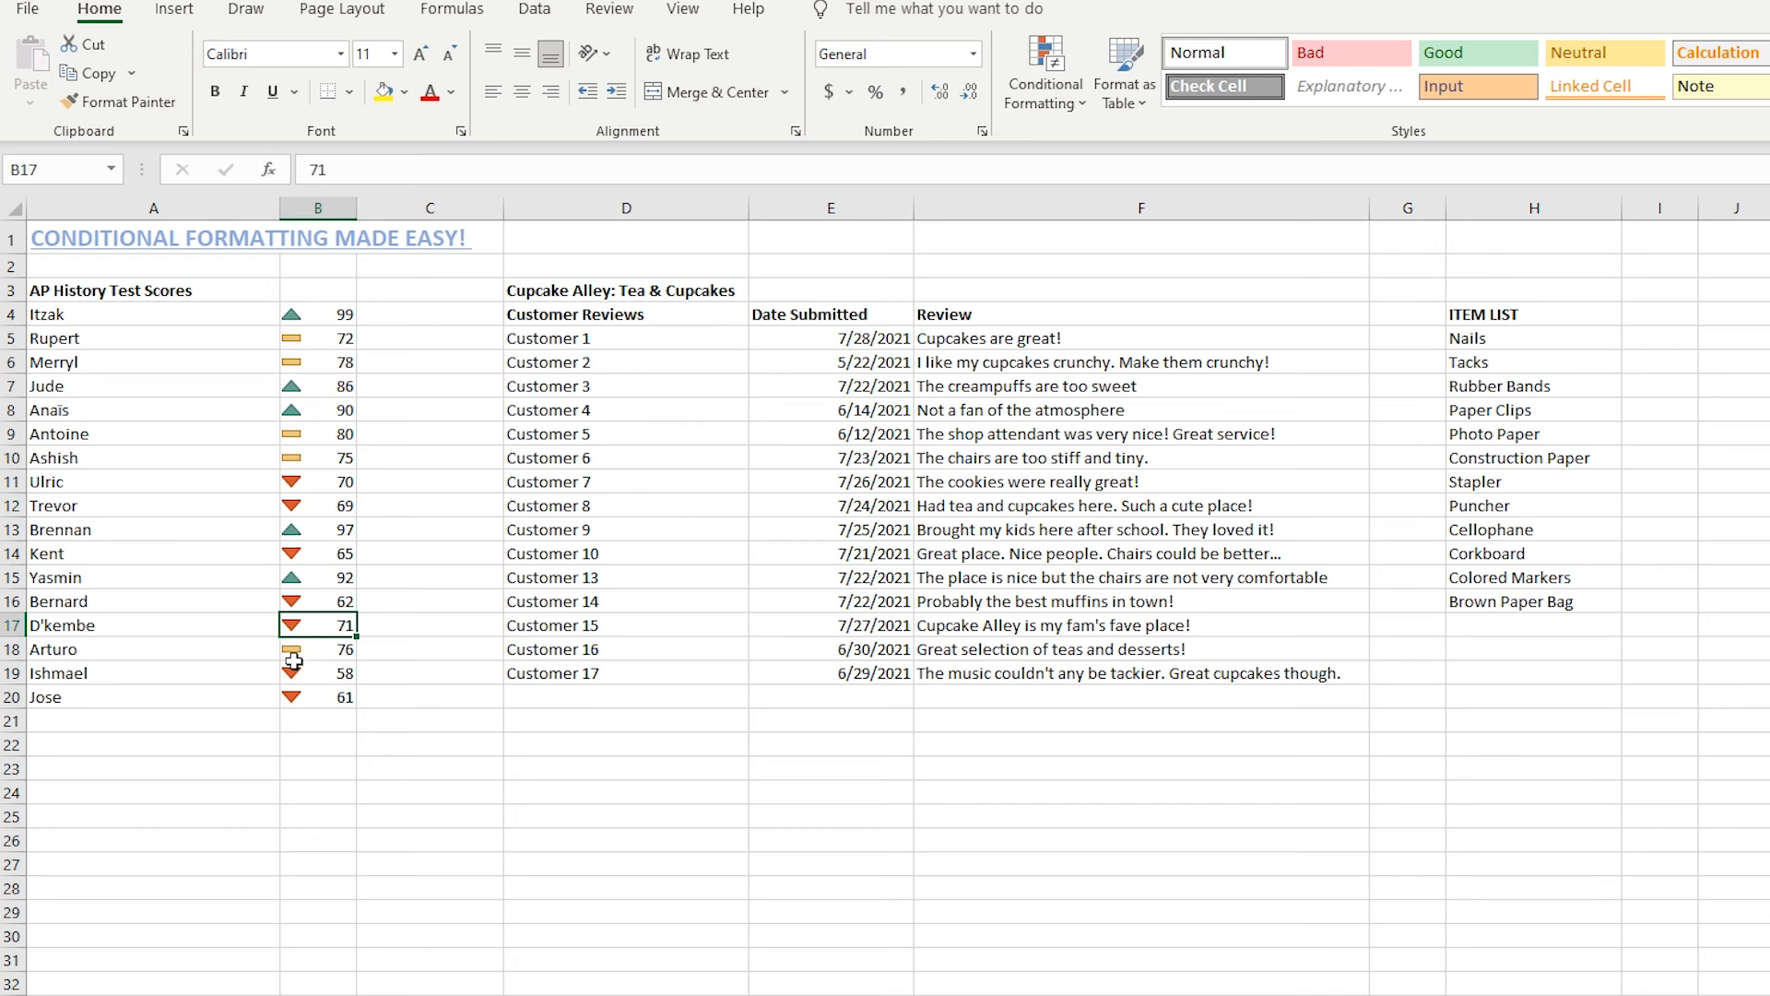
{"action": "left_click_drag", "start_coordinate": [350, 701], "coordinate": [318, 315]}
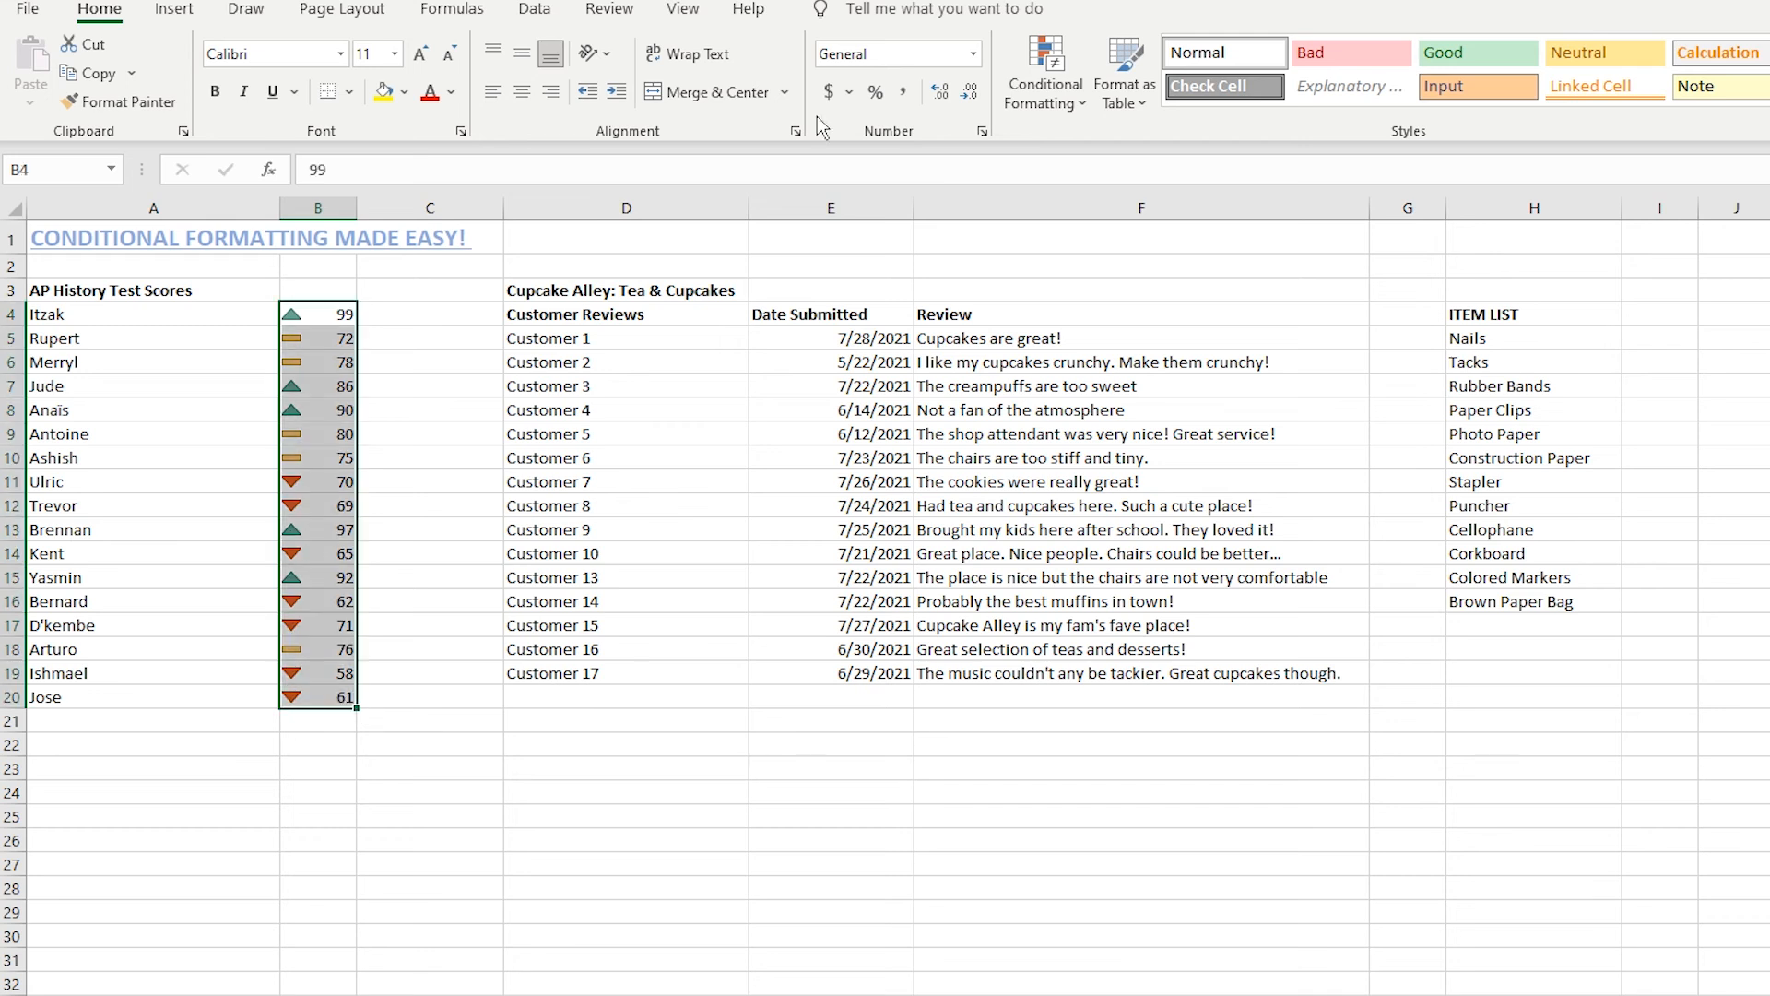
{"action": "left_click", "coordinate": [1046, 83]}
{"action": "left_click", "coordinate": [1084, 432]}
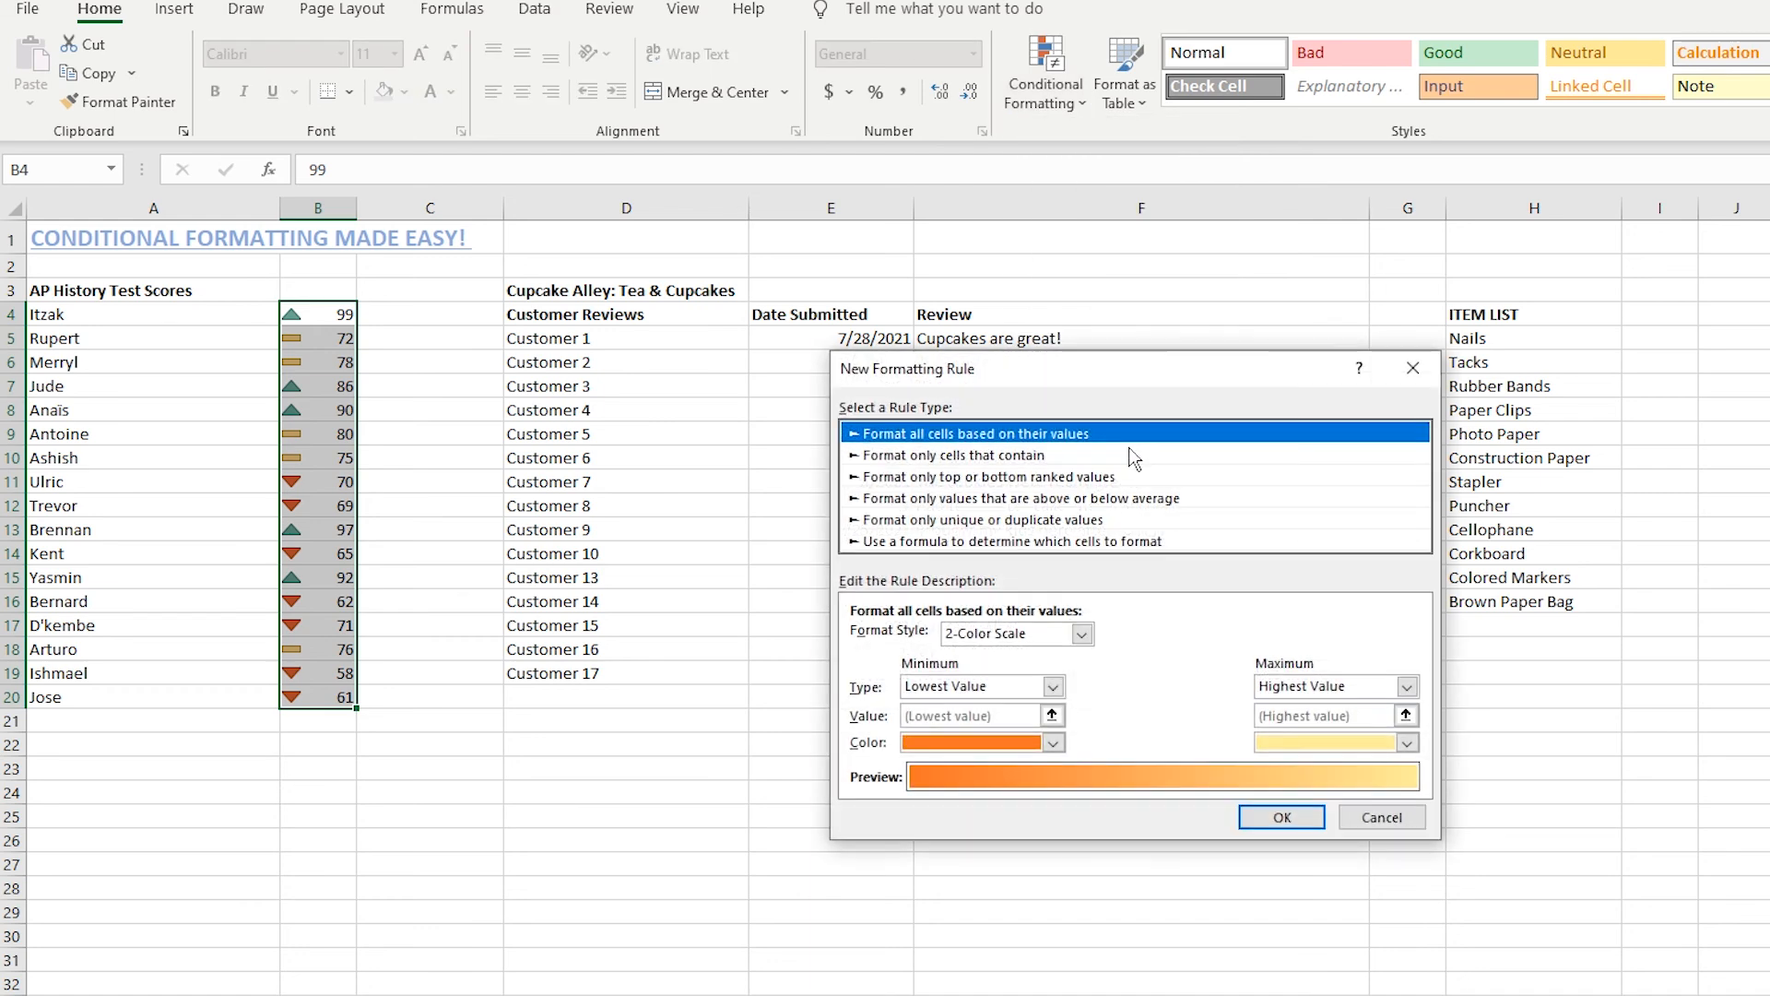
{"action": "left_click", "coordinate": [1082, 635]}
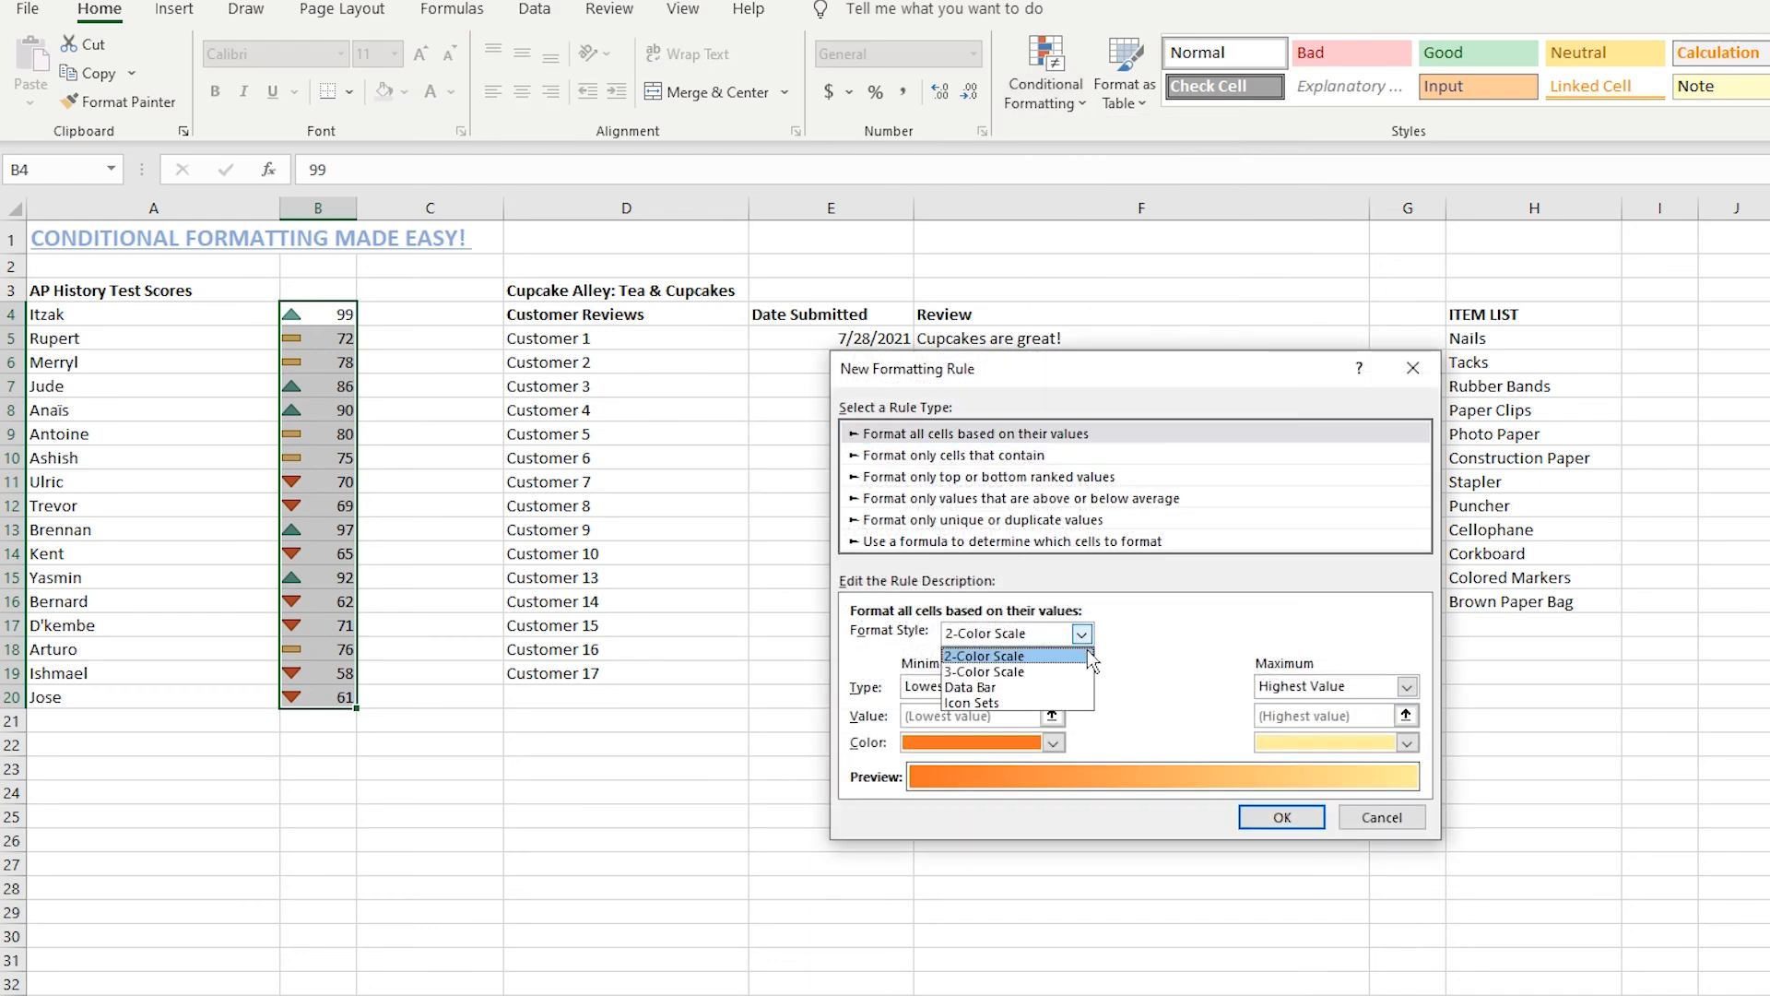
{"action": "left_click", "coordinate": [1014, 672]}
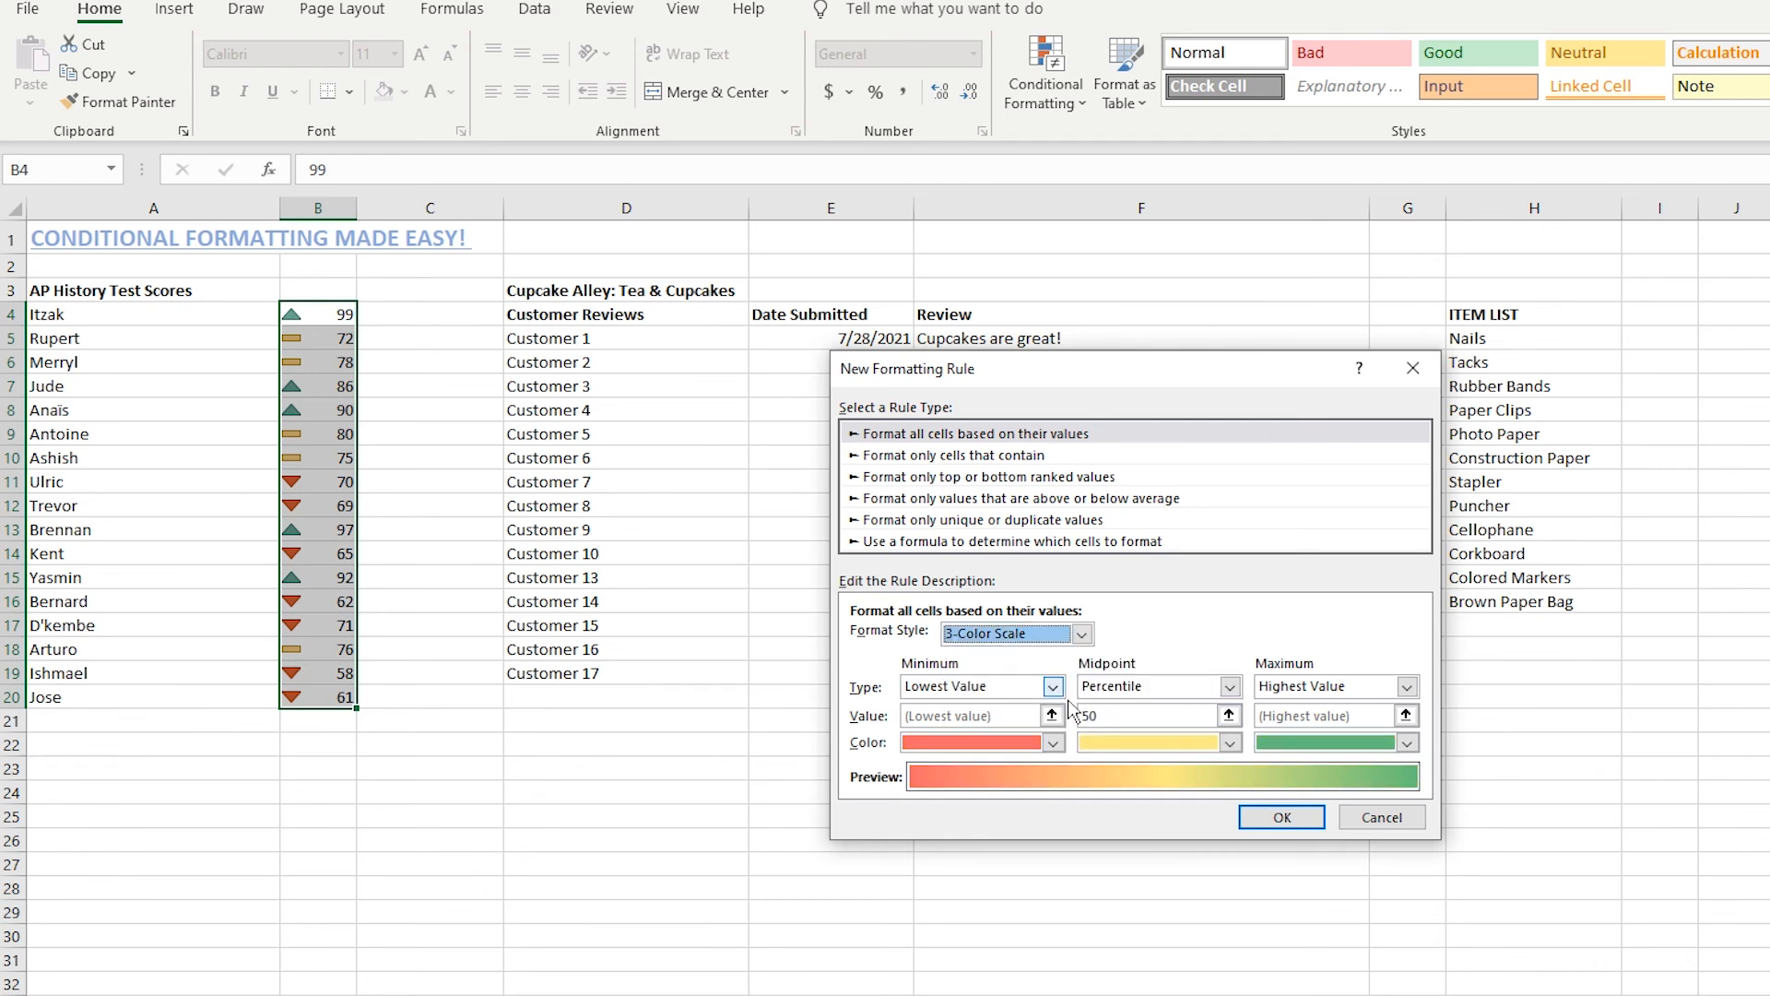
{"action": "left_click", "coordinate": [1052, 687]}
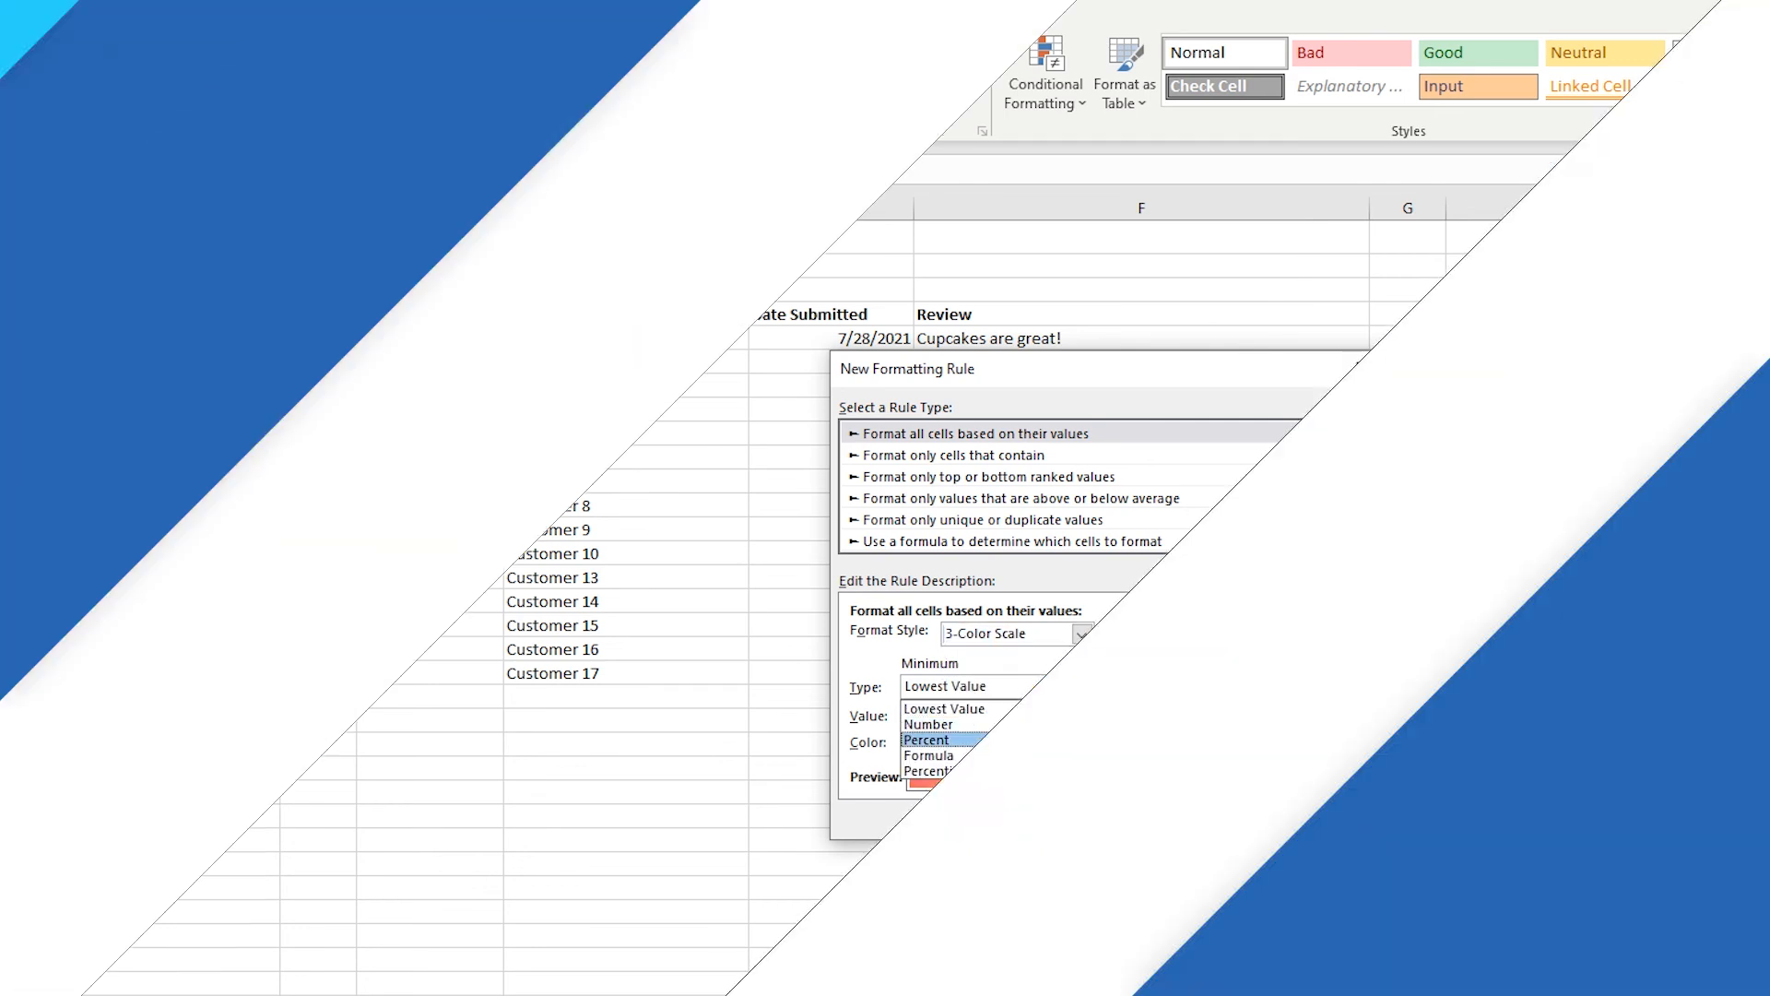